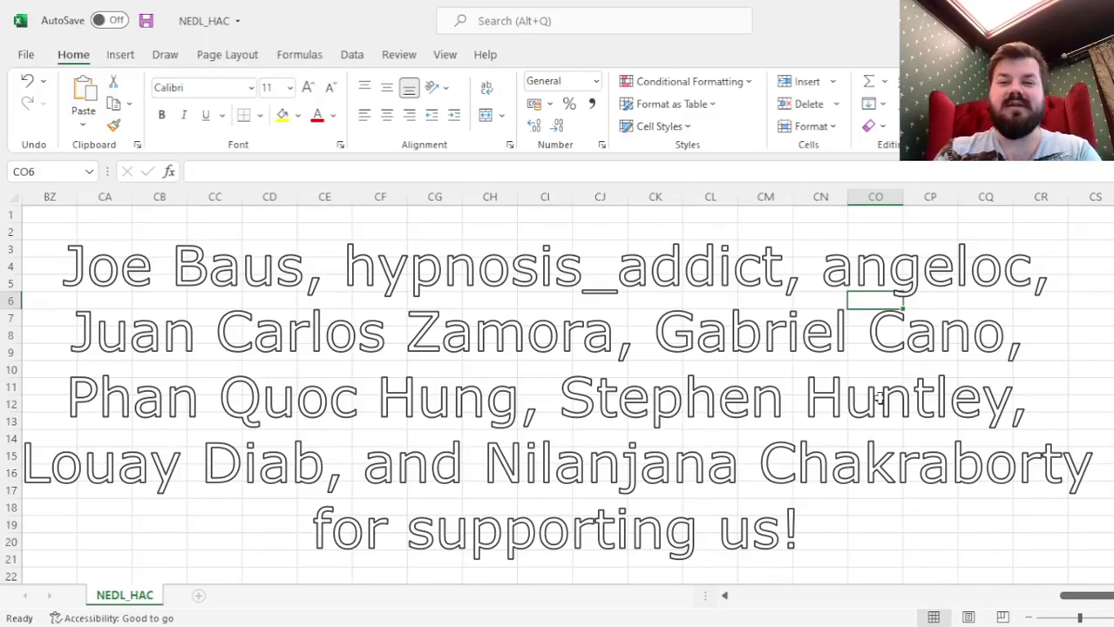
- Examine the Exxon Mobil return column and the span of dates from the first to the last row of the dataset
{"action": "key", "text": "ctrl+Left"}
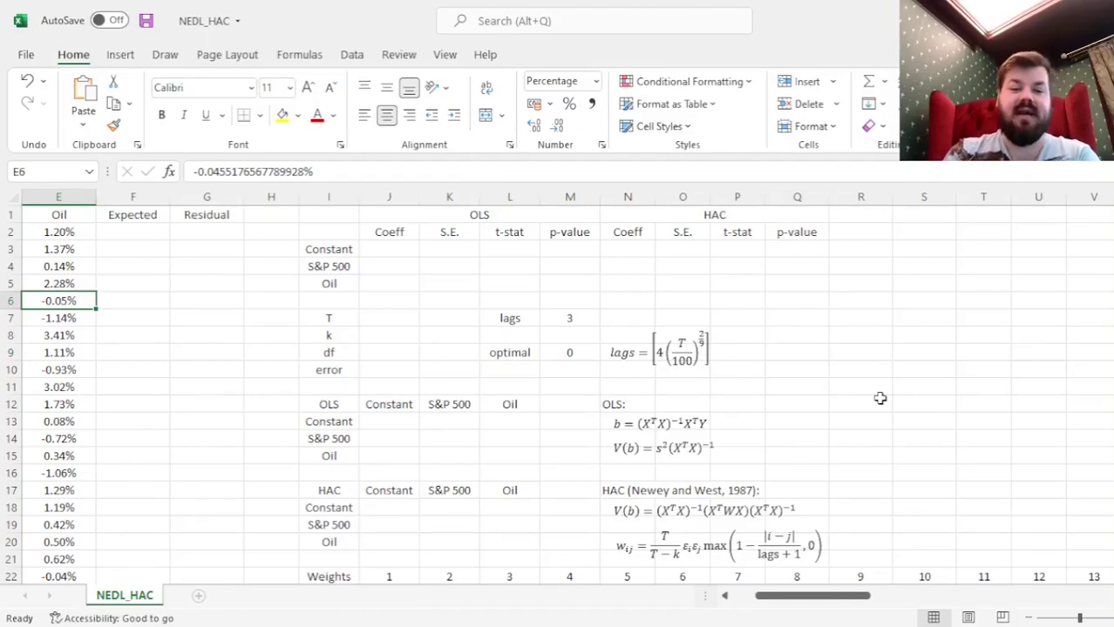
{"action": "key", "text": "Home"}
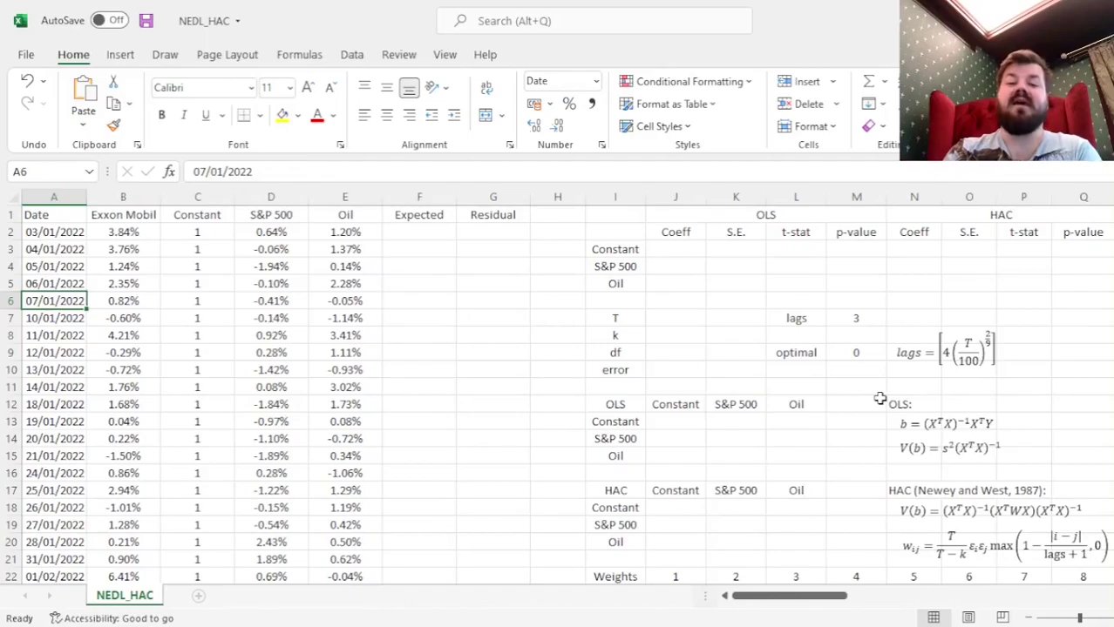
{"action": "key", "text": "Right"}
{"action": "key", "text": "Up"}
{"action": "key", "text": "ctrl+Up"}
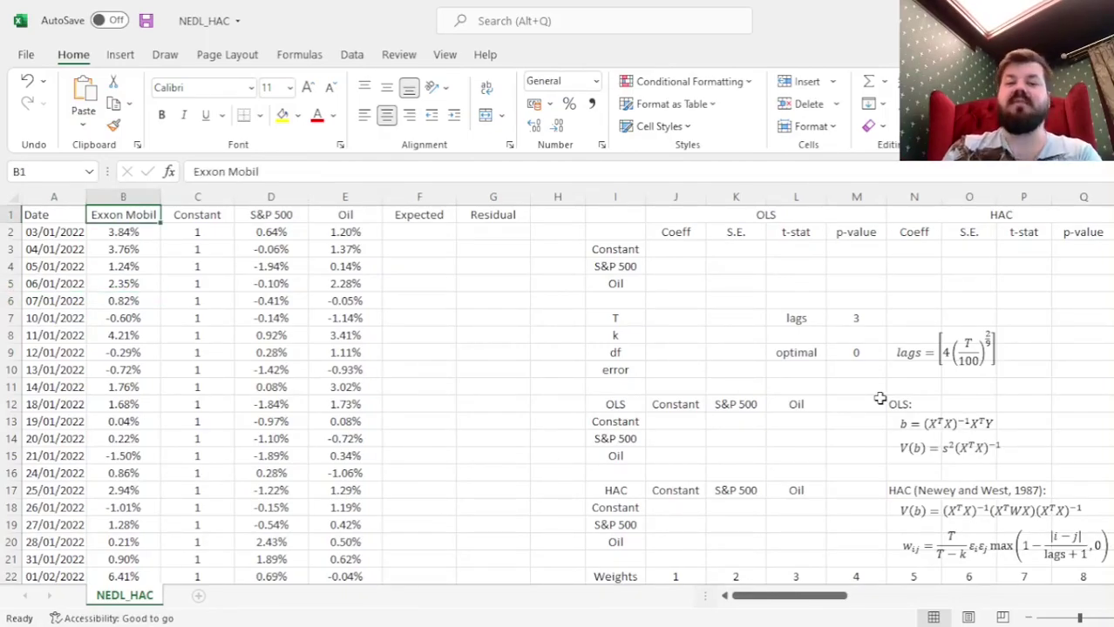
{"action": "key", "text": "Down"}
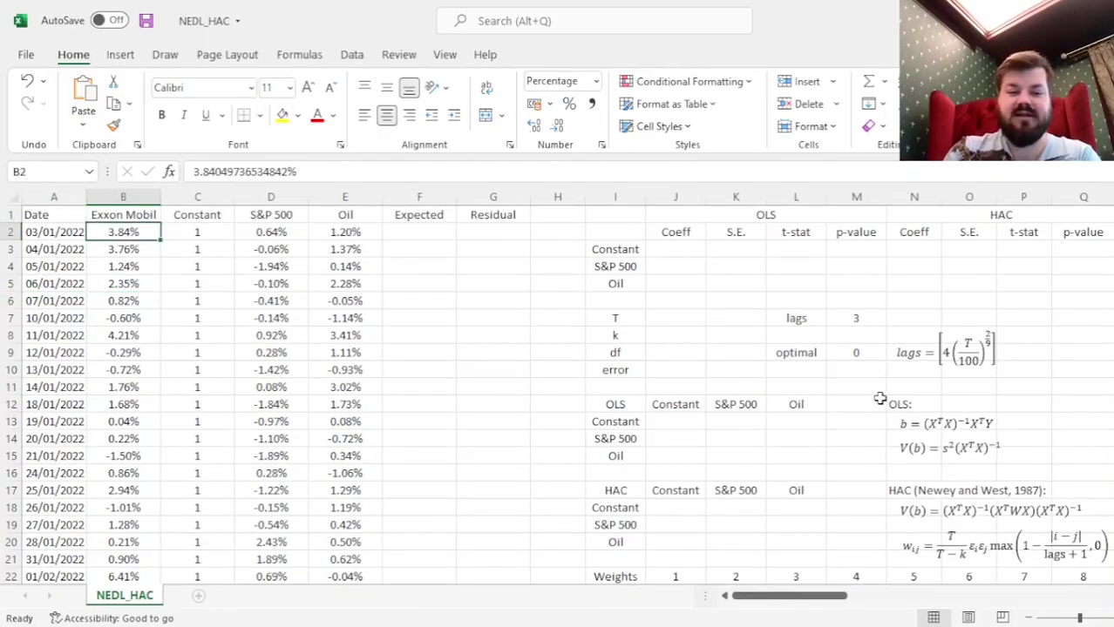
{"action": "key", "text": "ctrl+shift+Down"}
{"action": "key", "text": "ctrl+Up"}
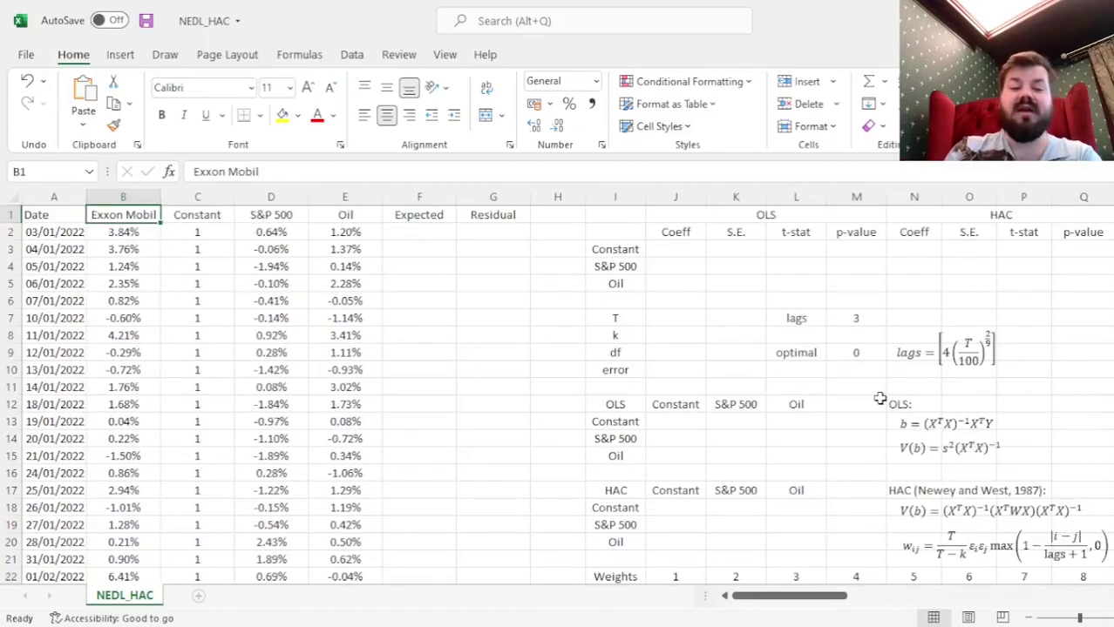
{"action": "key", "text": "Down"}
{"action": "key", "text": "Left"}
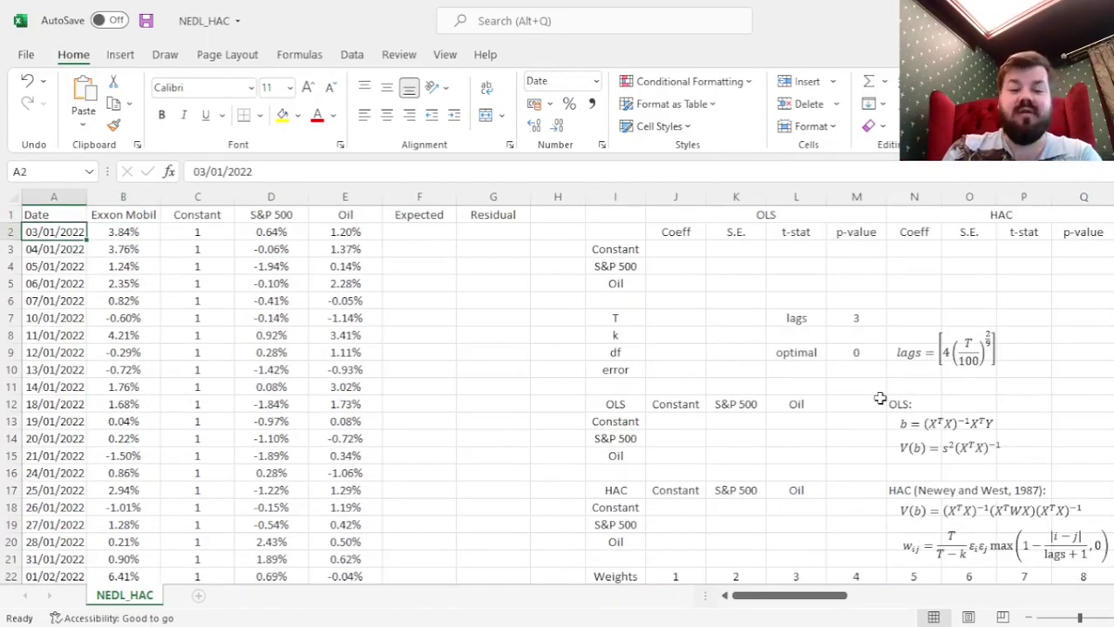
{"action": "key", "text": "ctrl+Down"}
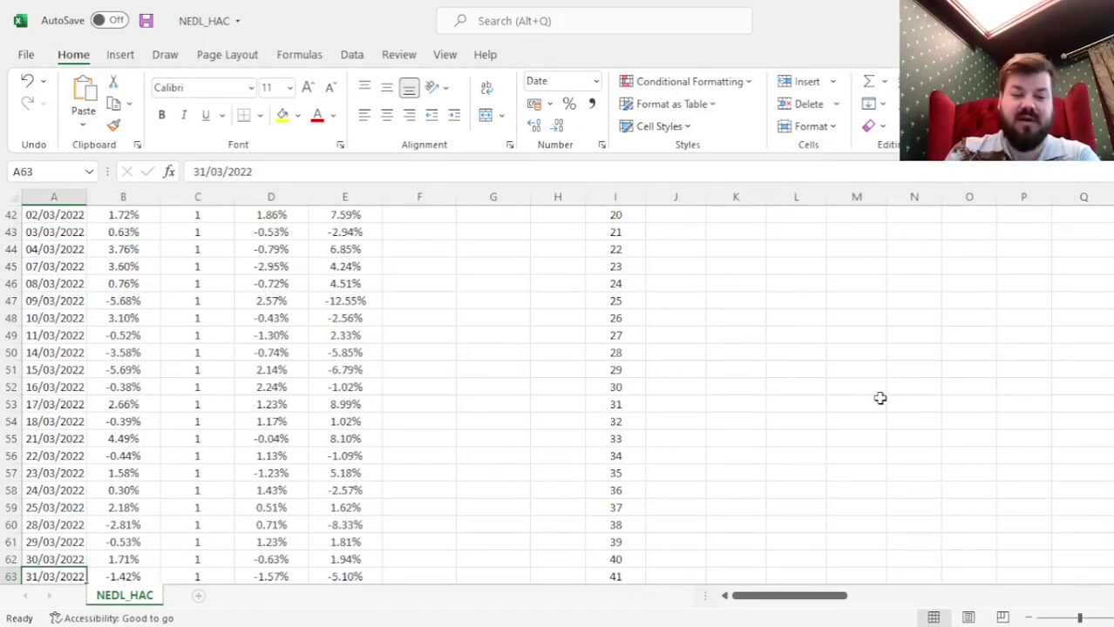
{"action": "key", "text": "ctrl+Up"}
- Review the regression's input columns: Exxon Mobil, Constant, S&P 500 and Oil
{"action": "key", "text": "Right"}
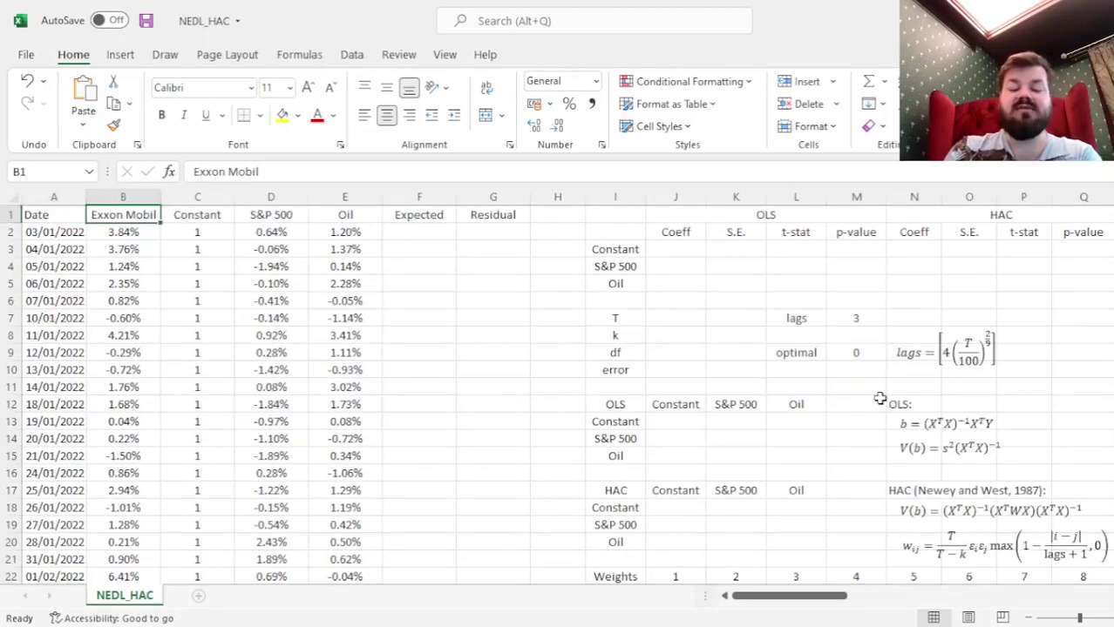
{"action": "key", "text": "Right"}
{"action": "key", "text": "Right"}
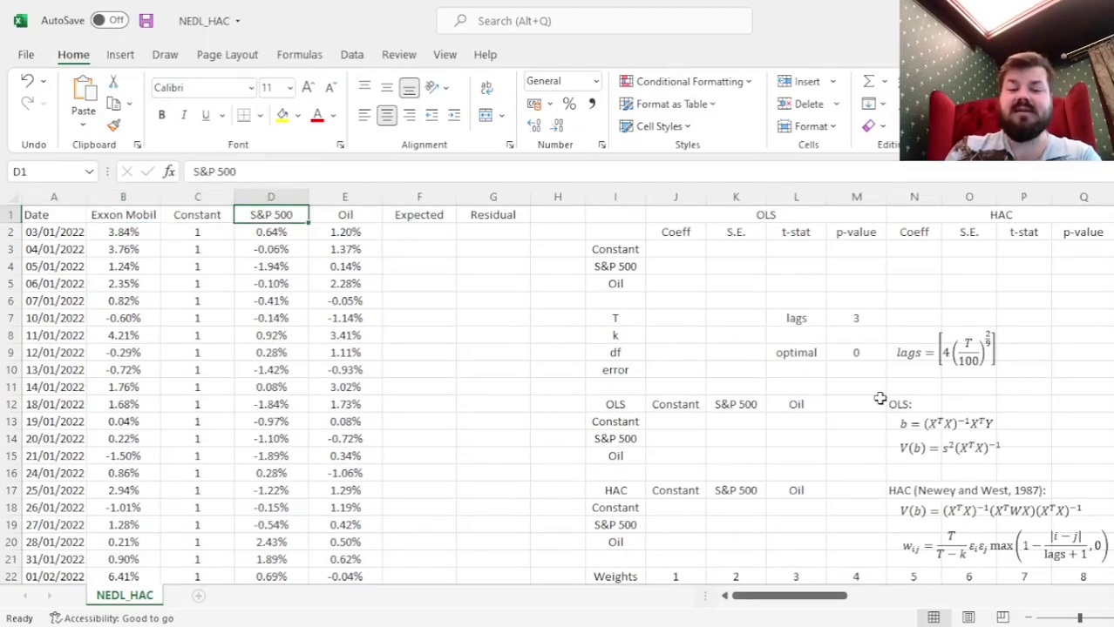
{"action": "key", "text": "Down"}
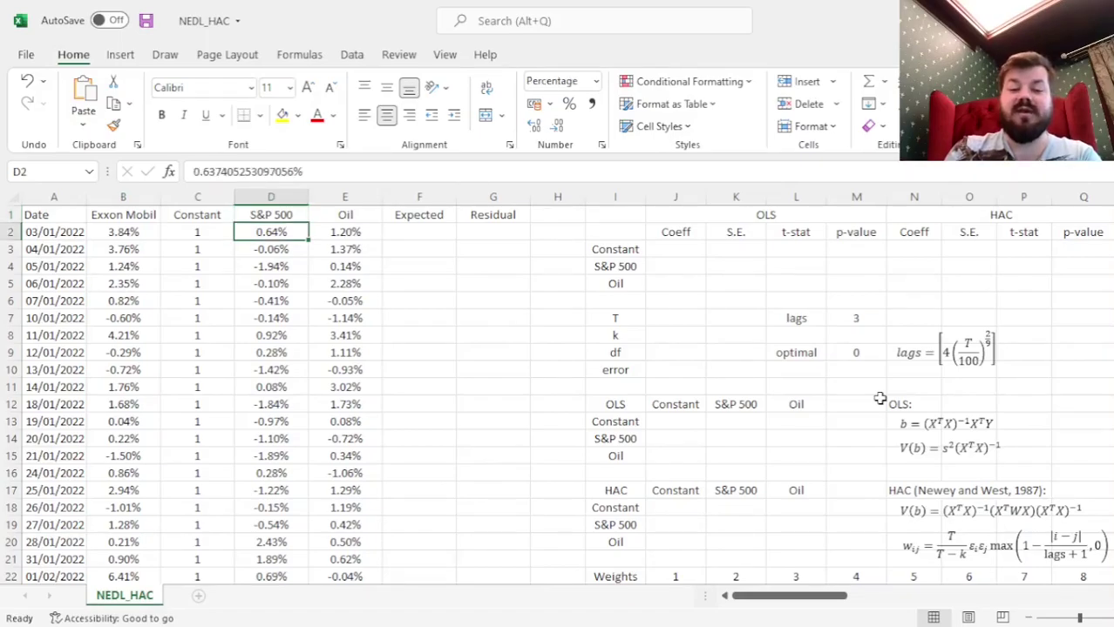
{"action": "key", "text": "Up"}
{"action": "key", "text": "Right"}
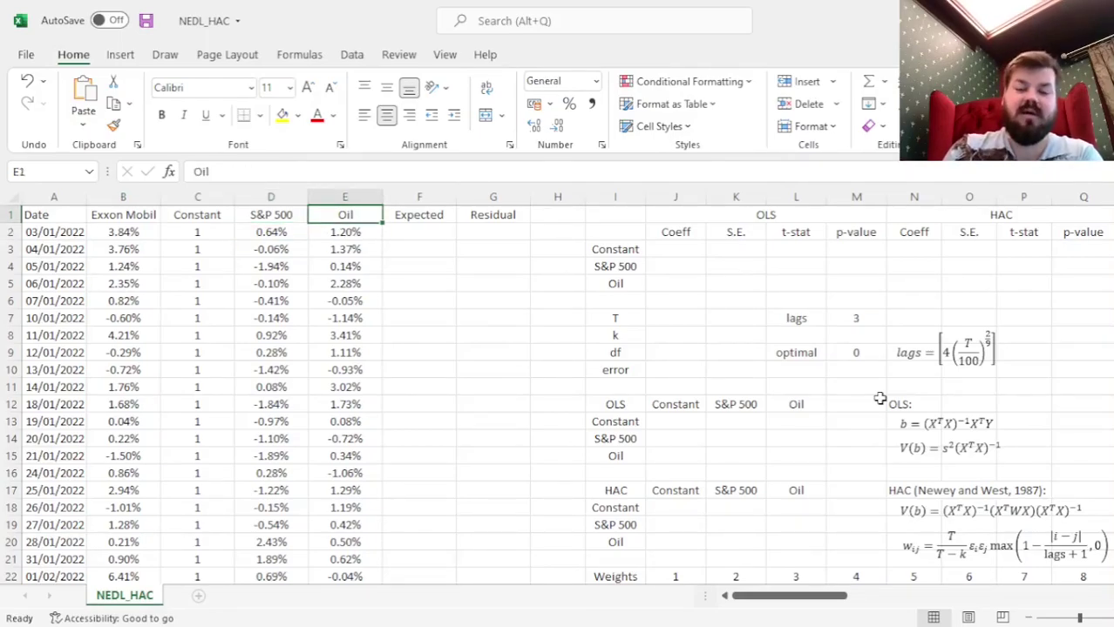
{"action": "key", "text": "Down"}
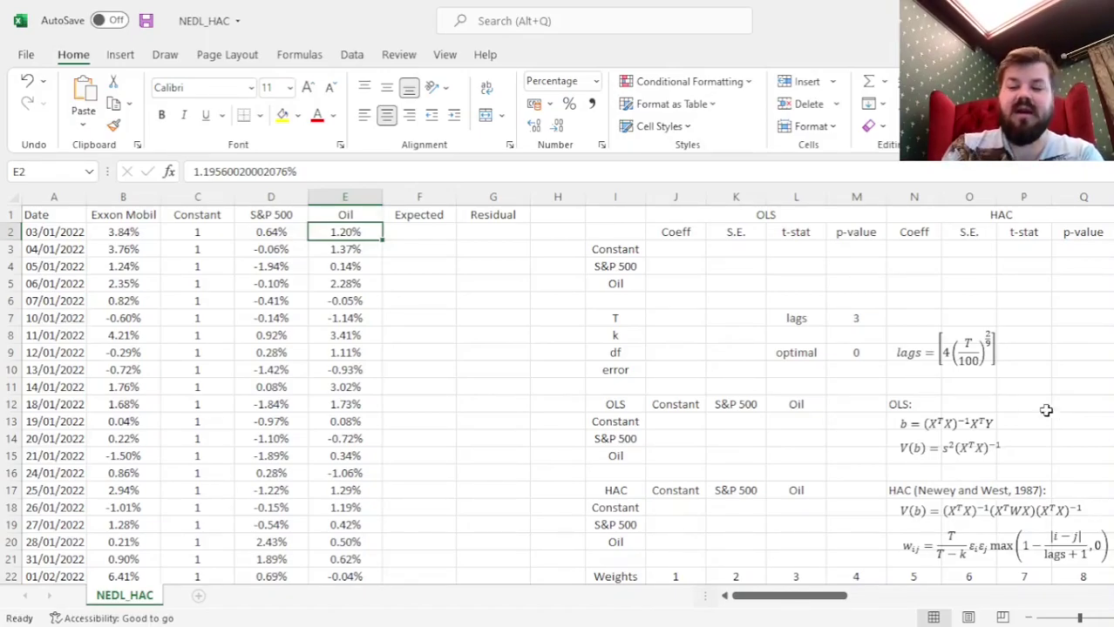
- In the OLS Coeff cells J3:J5, build the inverse of X'X as =MINVERSE(MMULT(TRANSPOSE(C2:E63),C2:E63)), leaving the formula open
{"action": "left_click_drag", "start_coordinate": [690, 248], "coordinate": [690, 279]}
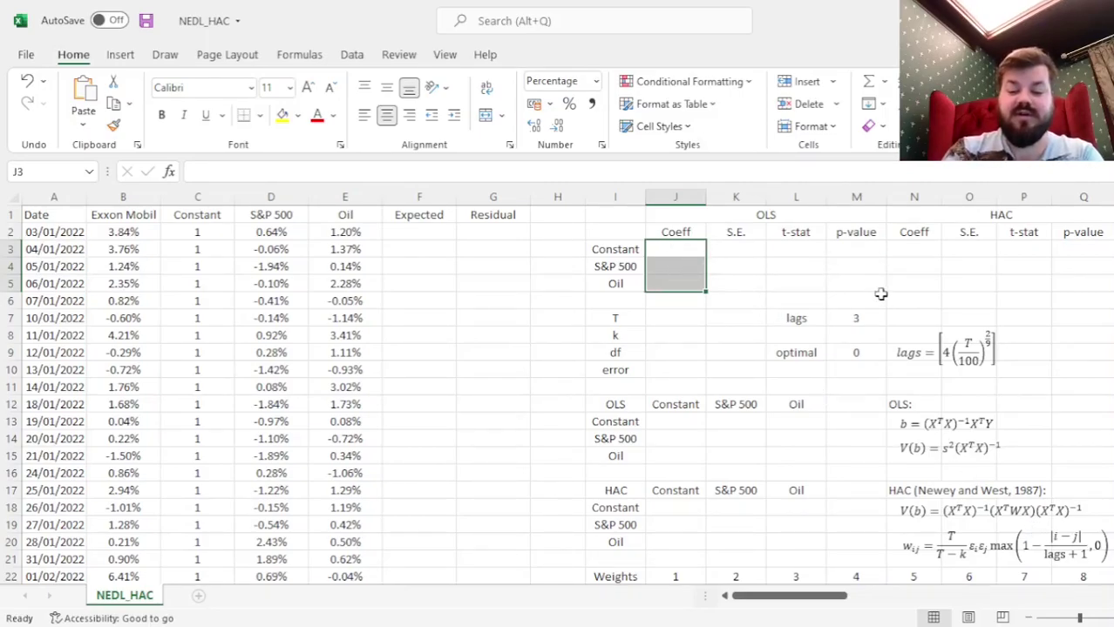
{"action": "type", "text": "="}
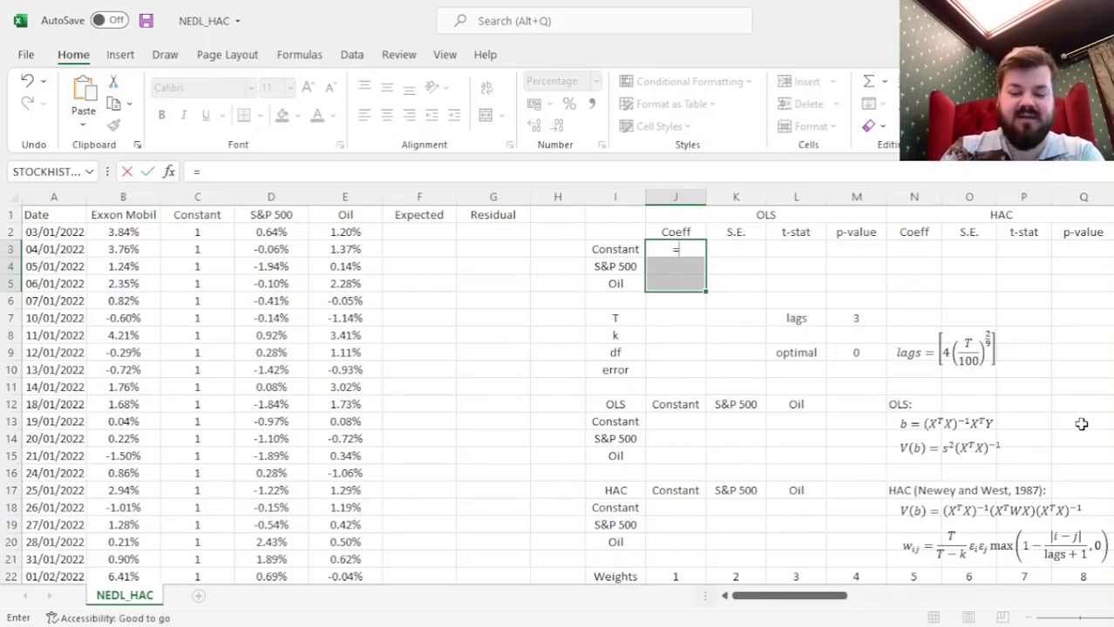
{"action": "type", "text": "MINVERSE("}
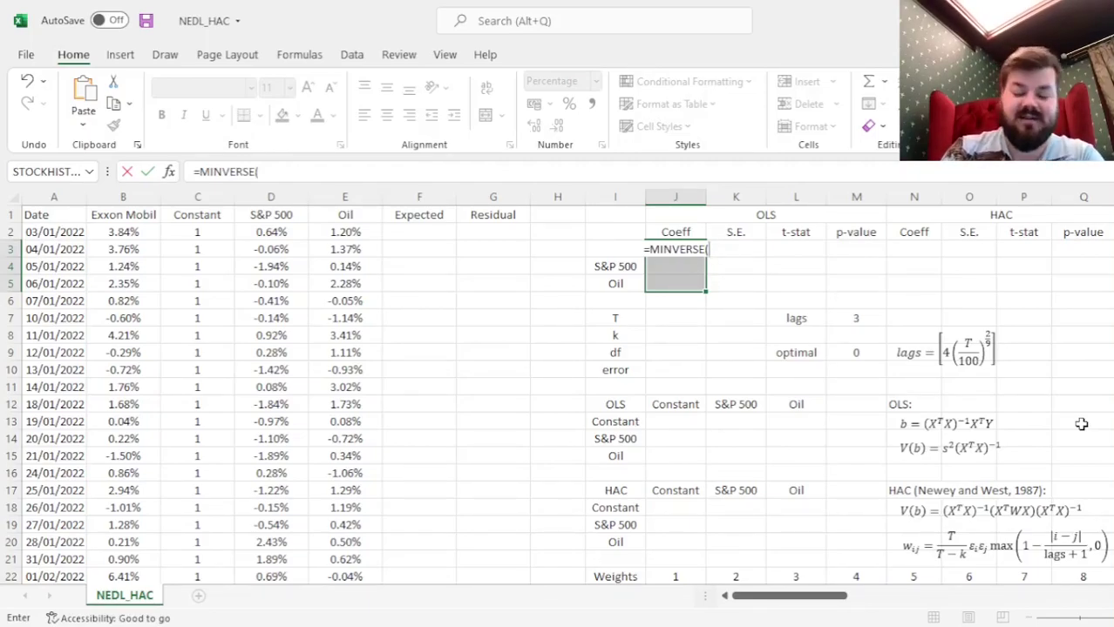
{"action": "type", "text": "MMULT(TR"}
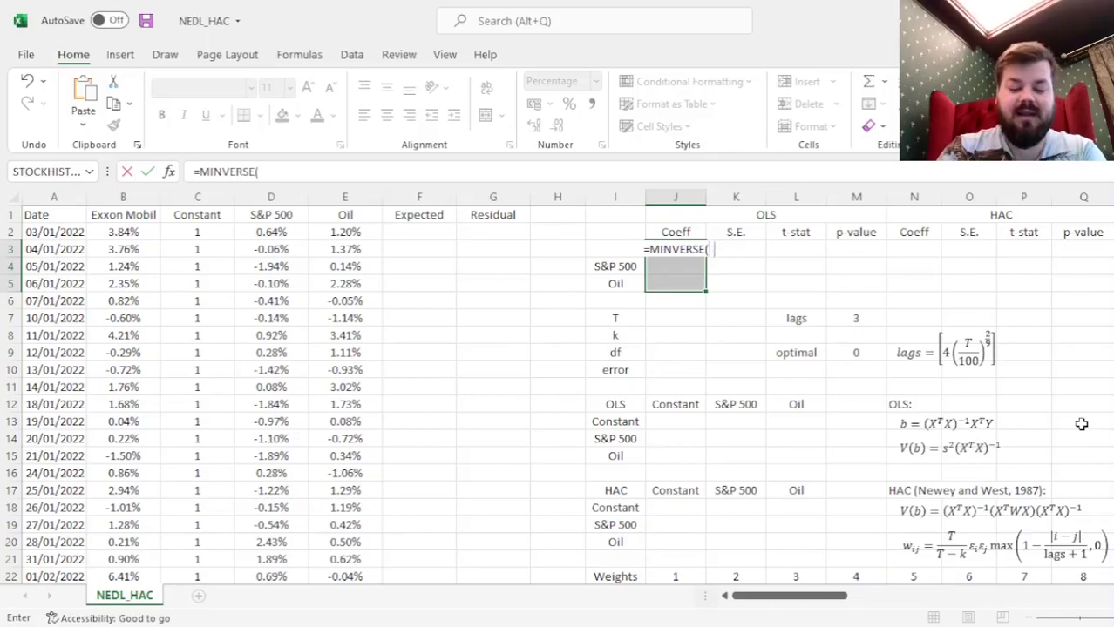
{"action": "type", "text": "ANSPOSE("}
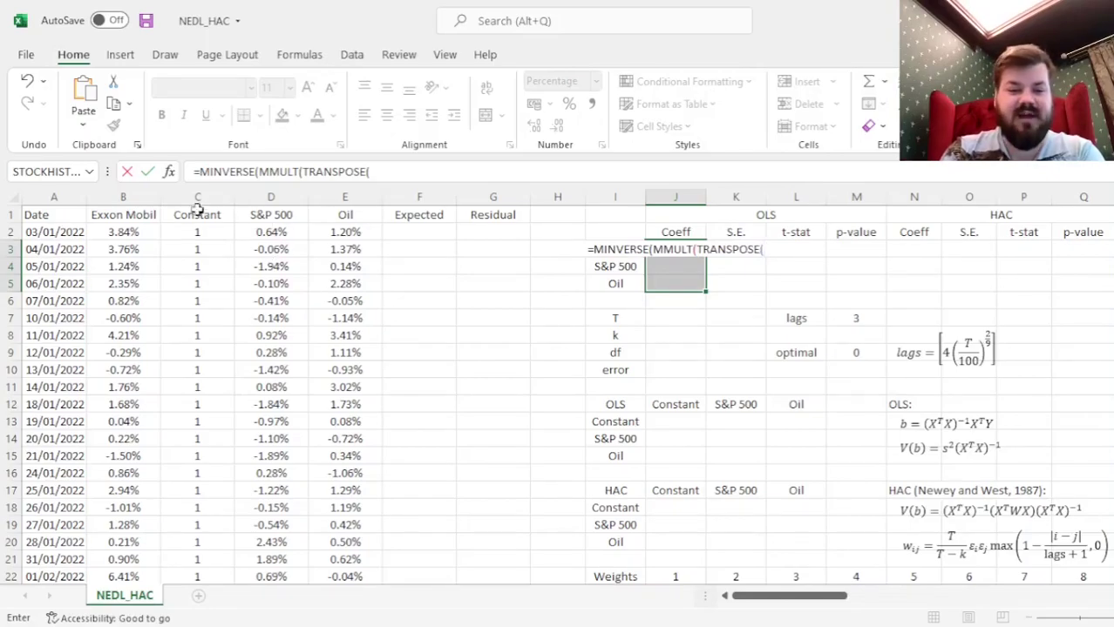
{"action": "left_click_drag", "start_coordinate": [187, 231], "coordinate": [319, 290]}
{"action": "key", "text": "ctrl+shift+Down"}
{"action": "type", "text": ")"}
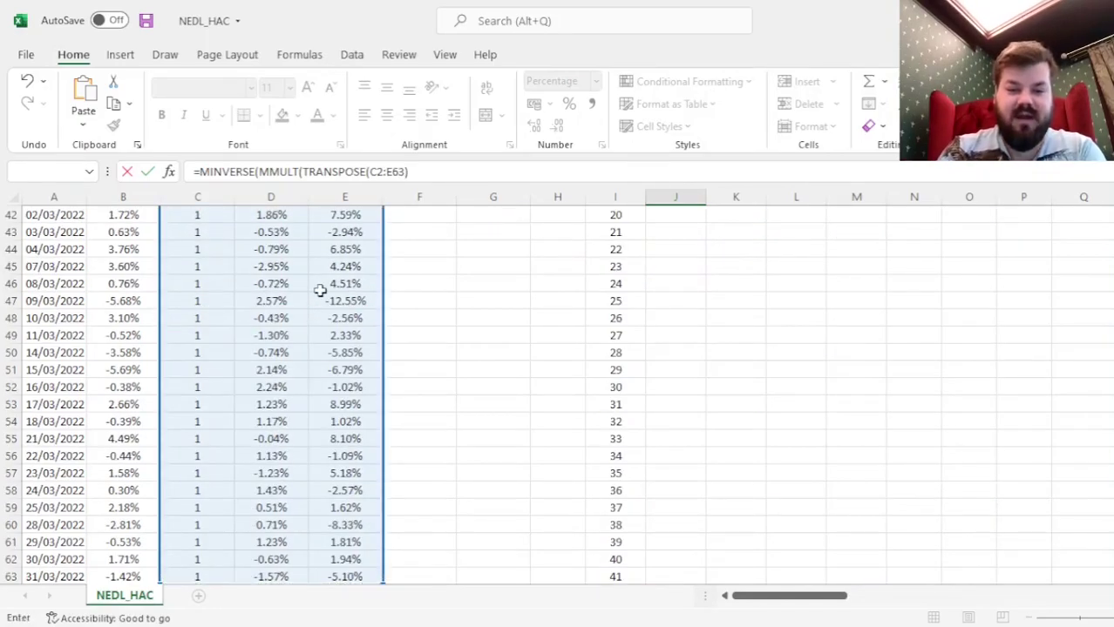
{"action": "type", "text": ","}
{"action": "double_click", "coordinate": [386, 173]}
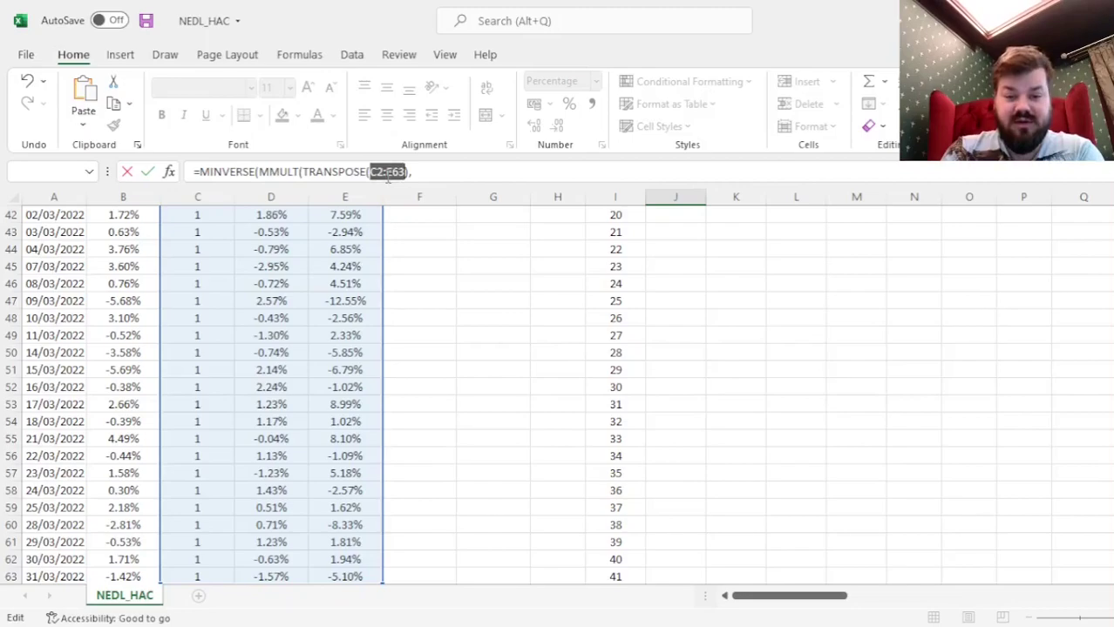
{"action": "key", "text": "ctrl+c"}
{"action": "left_click", "coordinate": [427, 172]}
{"action": "key", "text": "ctrl+v"}
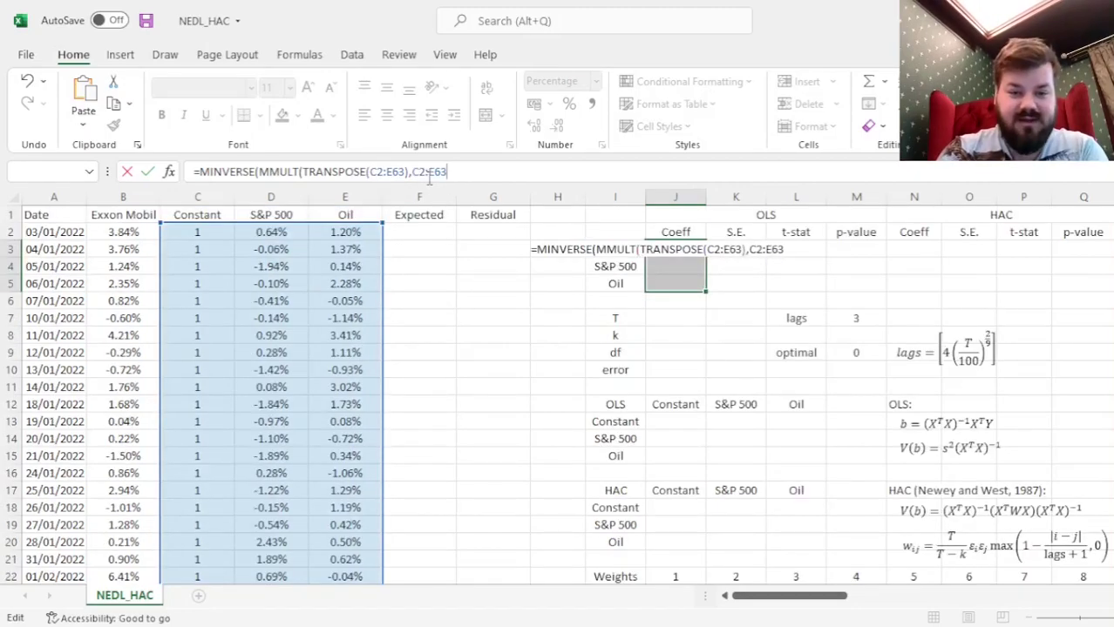
{"action": "type", "text": "))"}
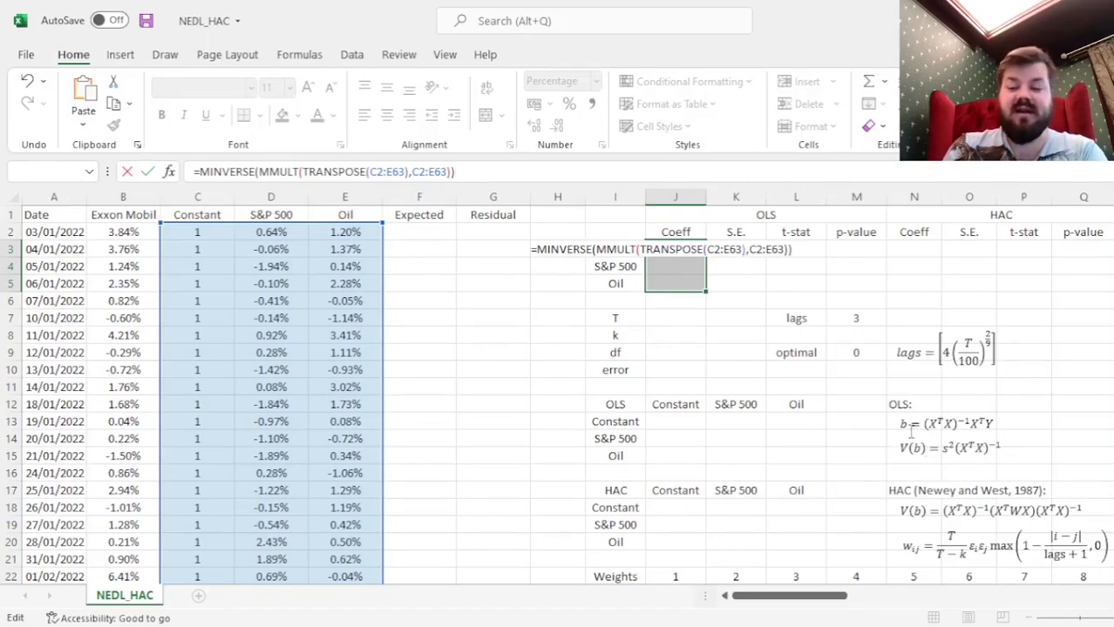
- Wrap the inverse in an MMULT that multiplies it by TRANSPOSE(C2:E63)
{"action": "left_click", "coordinate": [198, 171]}
{"action": "type", "text": "MMULT("}
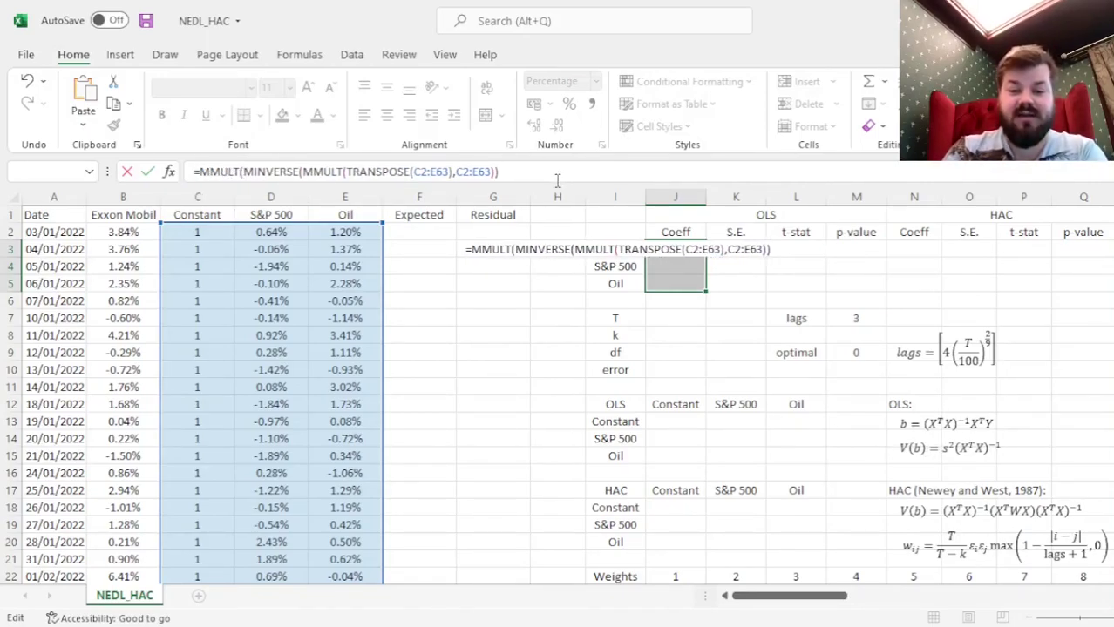
{"action": "left_click", "coordinate": [499, 172]}
{"action": "type", "text": ","}
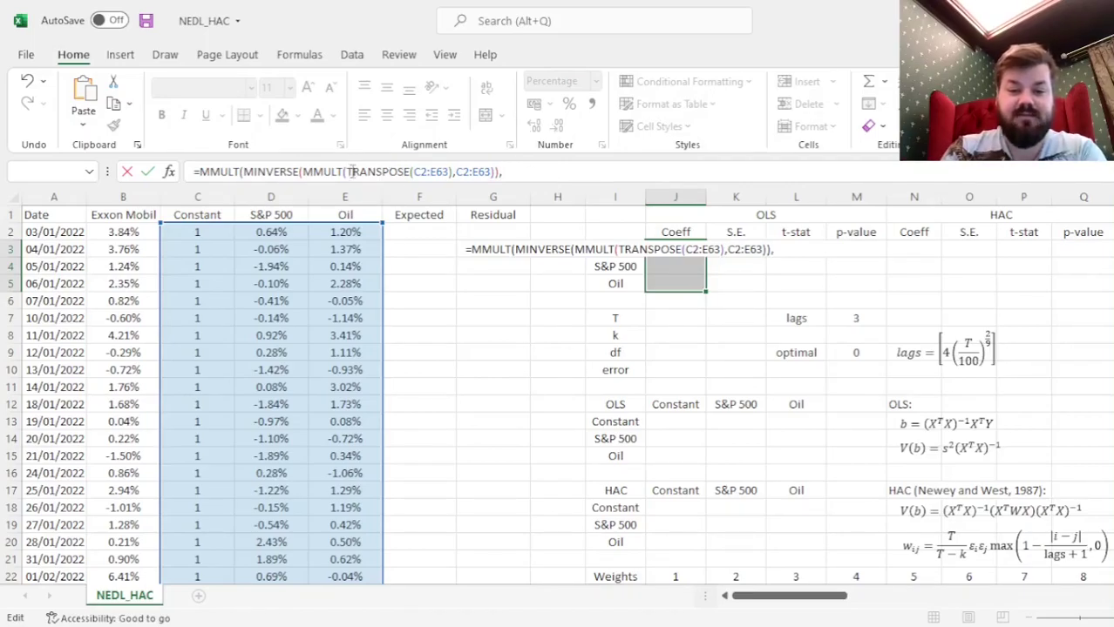
{"action": "left_click_drag", "start_coordinate": [349, 172], "coordinate": [454, 172]}
{"action": "left_click", "coordinate": [548, 179]}
{"action": "key", "text": "ctrl+v"}
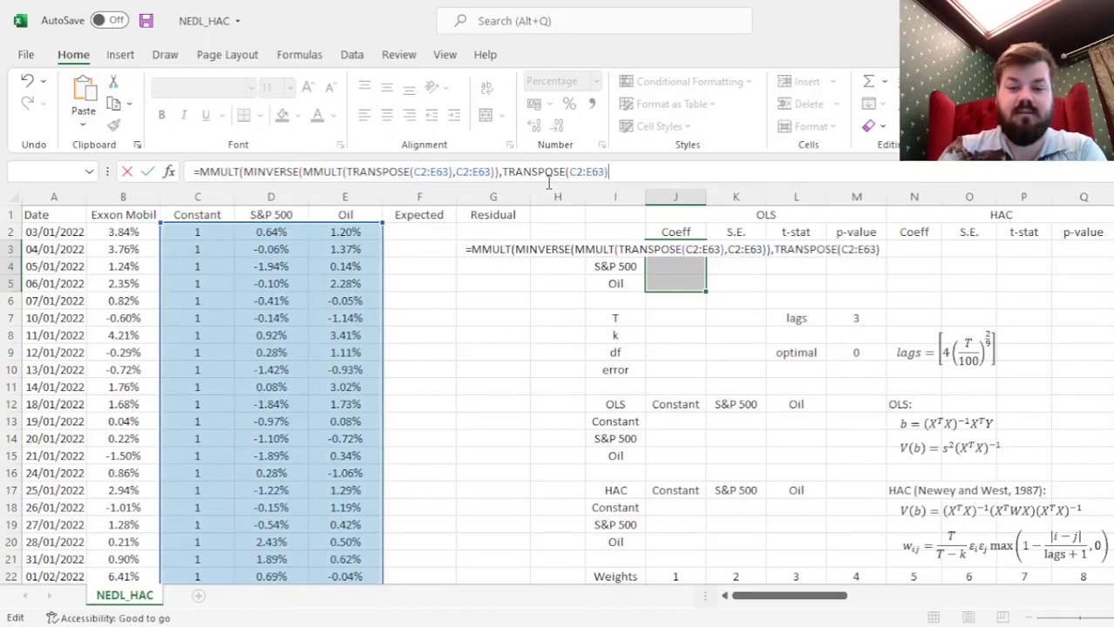
{"action": "type", "text": ")"}
- Enclose the formula in an outer MMULT with the Exxon Mobil returns B2:B63 as second array and enter it
{"action": "left_click", "coordinate": [200, 172]}
{"action": "type", "text": "MMULT("}
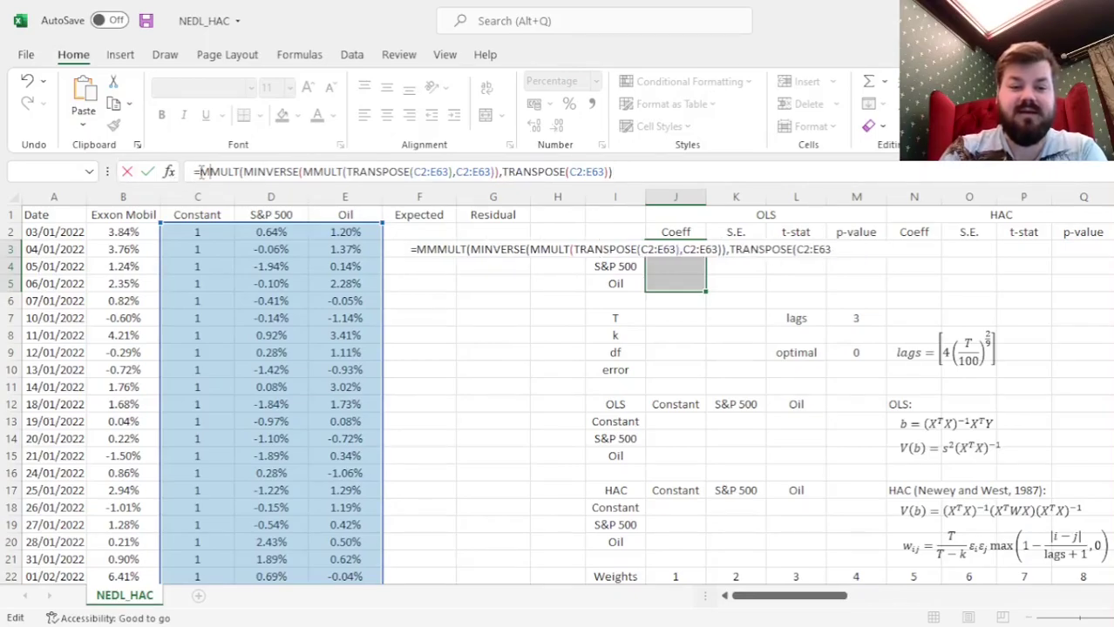
{"action": "left_click", "coordinate": [665, 177]}
{"action": "type", "text": ","}
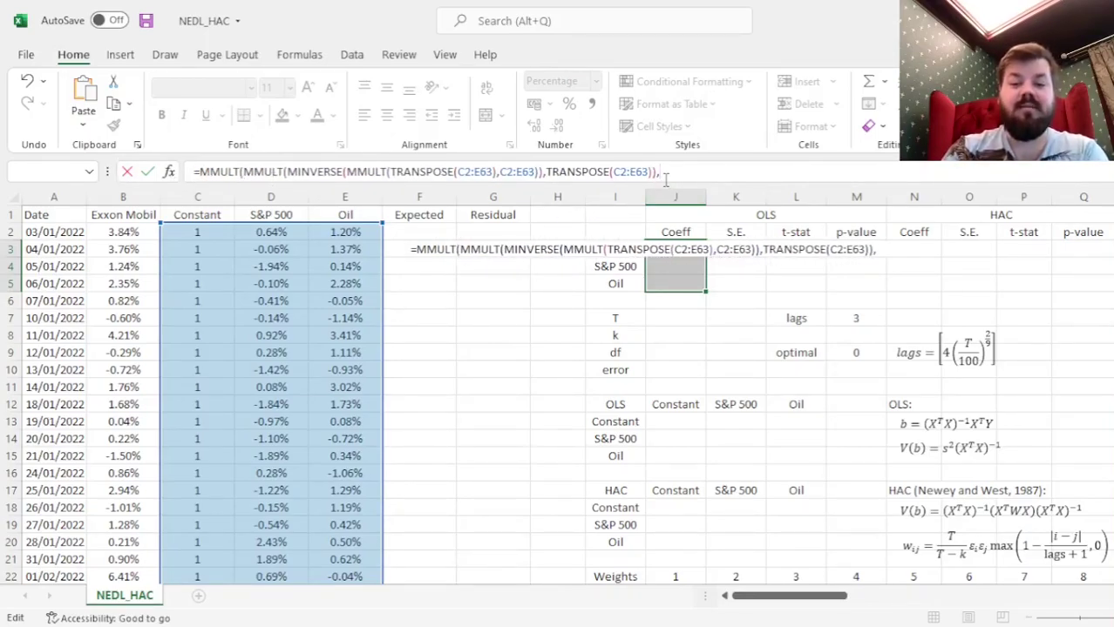
{"action": "left_click", "coordinate": [105, 233]}
{"action": "key", "text": "ctrl+shift+Down"}
{"action": "key", "text": "Return"}
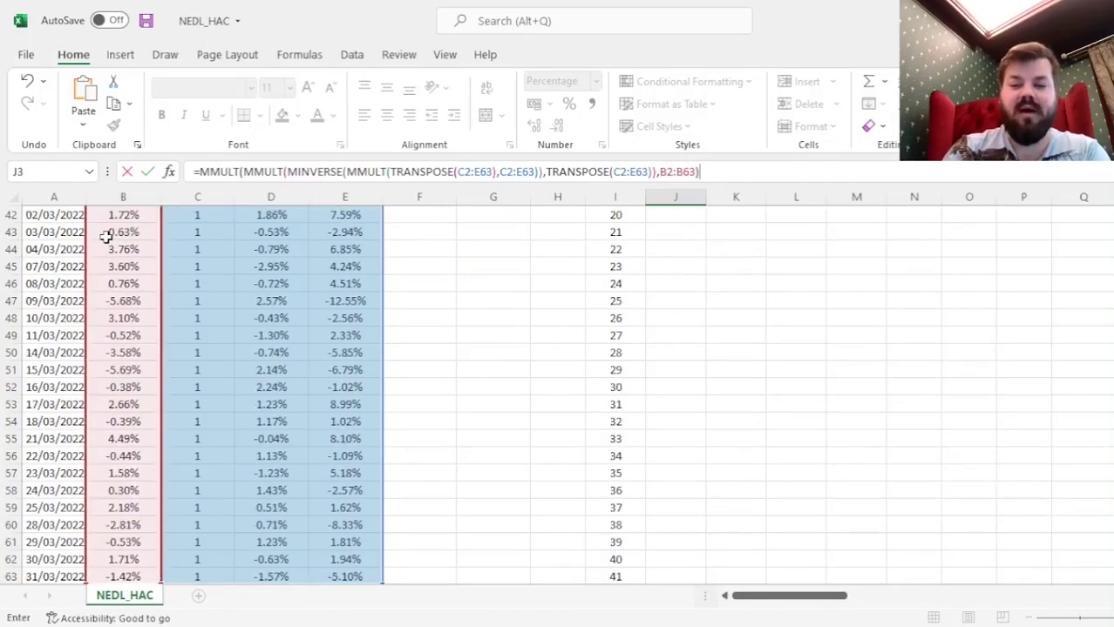
- Examine the OLS coefficients for Constant, S&P 500 and Oil and the array formula behind them
{"action": "key", "text": "Up"}
{"action": "key", "text": "Up"}
{"action": "key", "text": "Up"}
{"action": "key", "text": "Down"}
{"action": "key", "text": "Down"}
{"action": "key", "text": "ctrl+shift+Down"}
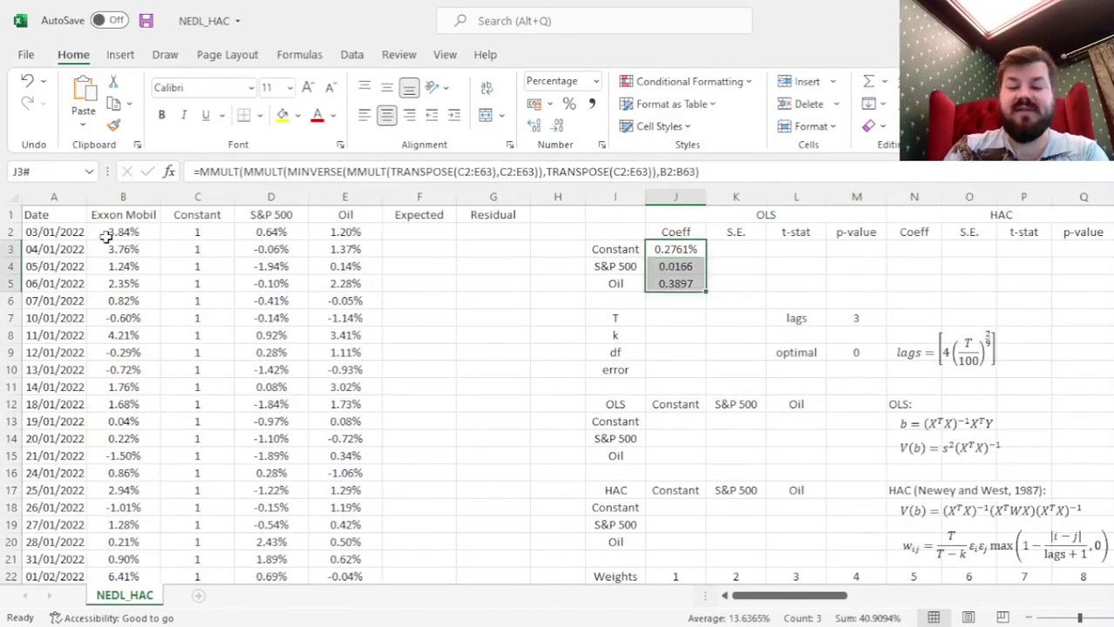
{"action": "left_click", "coordinate": [699, 250]}
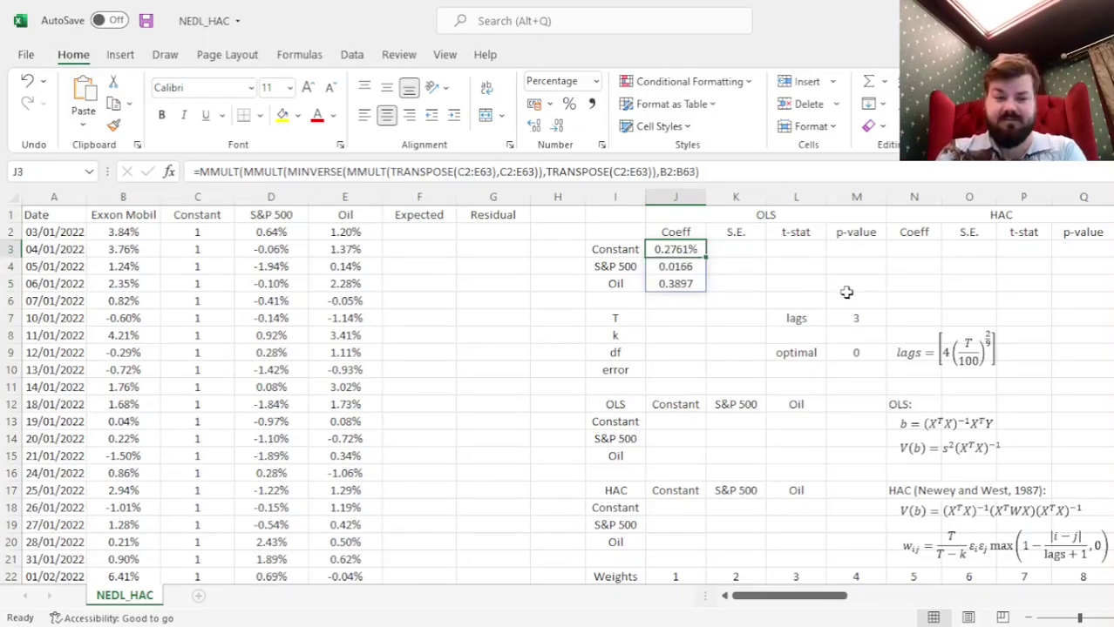
{"action": "key", "text": "Down"}
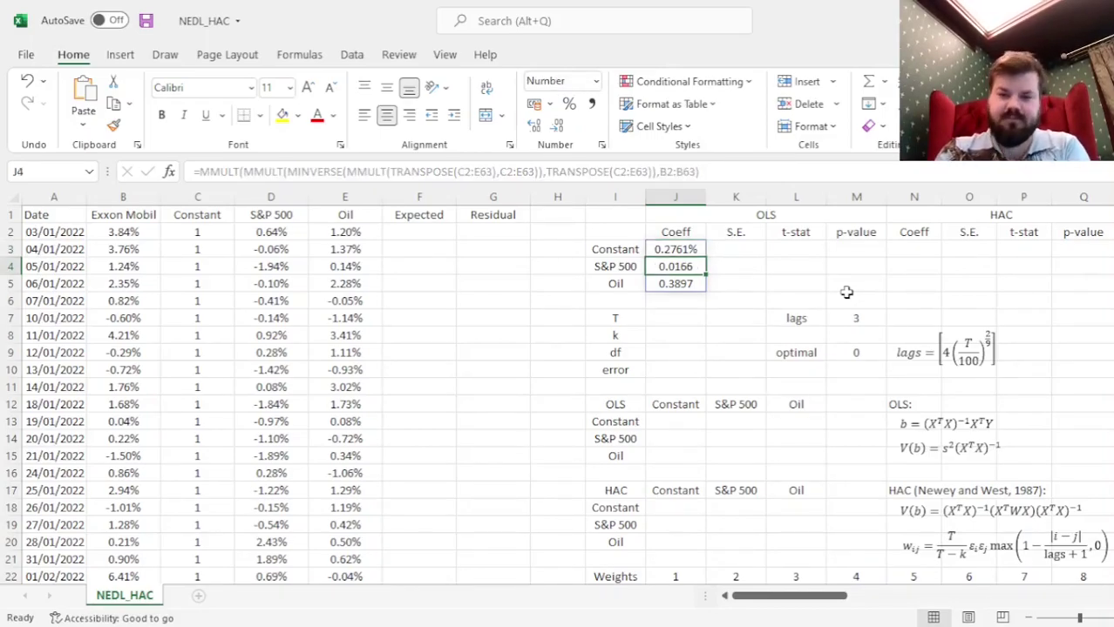
{"action": "key", "text": "Right"}
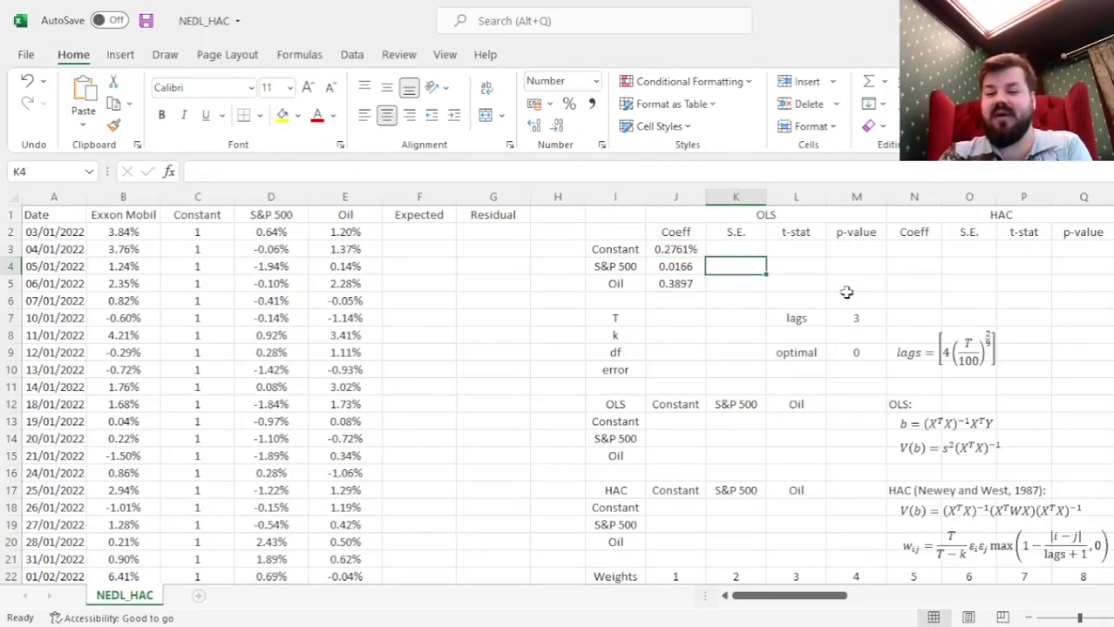
{"action": "key", "text": "Left"}
{"action": "key", "text": "Down"}
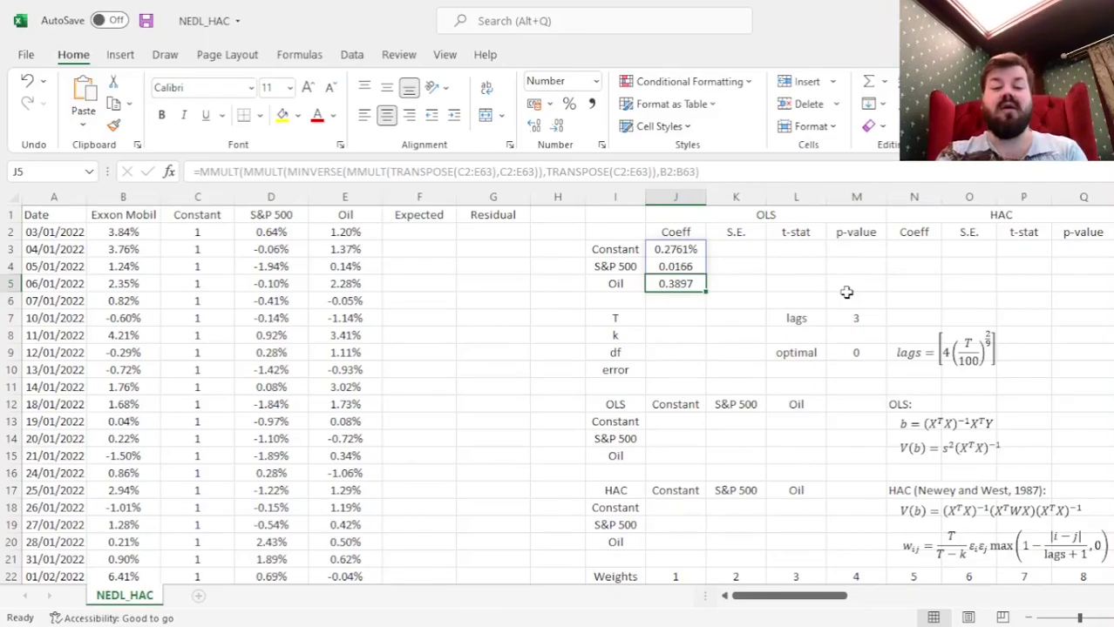
{"action": "key", "text": "Up"}
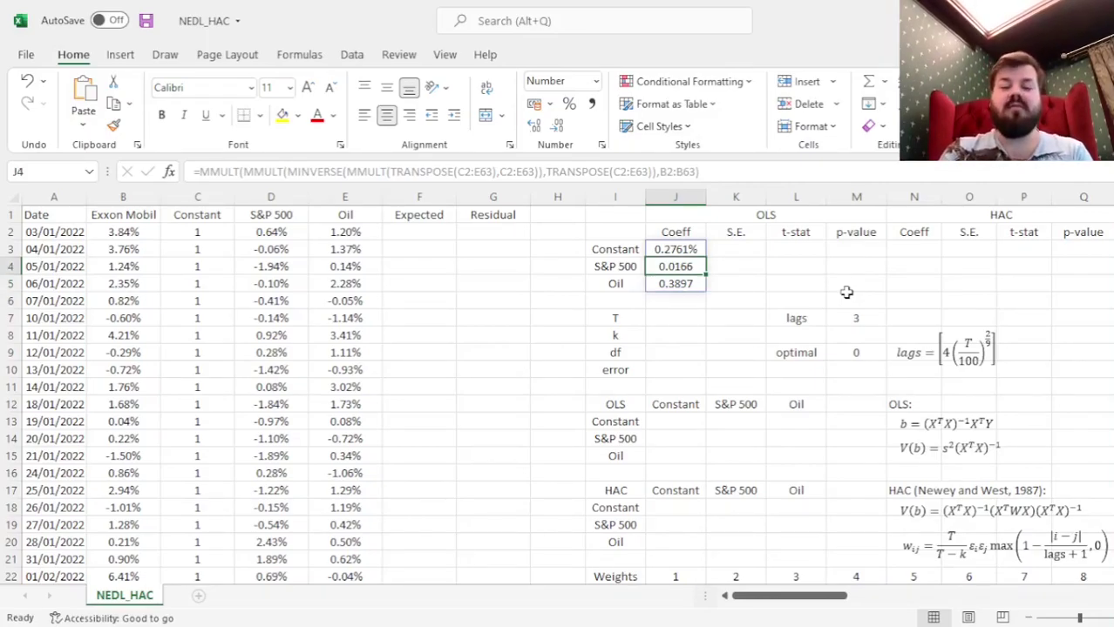
{"action": "key", "text": "Down"}
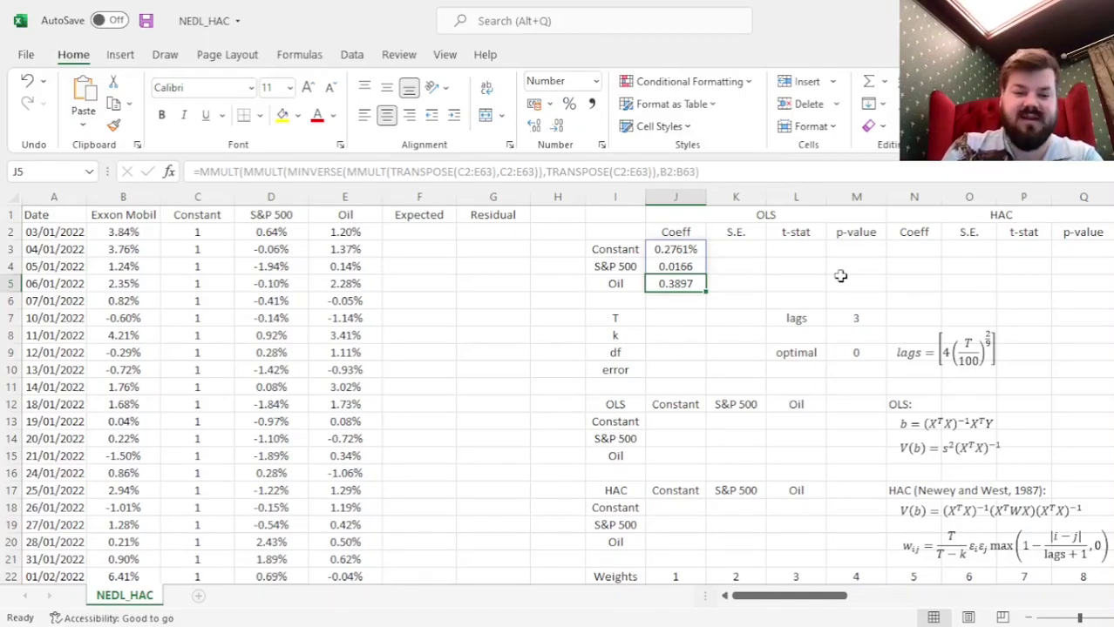
- Compute the Expected returns from F2 down as =MMULT(C2:E63,J3#), multiplying the regressors by the OLS coefficients
{"action": "left_click", "coordinate": [419, 231]}
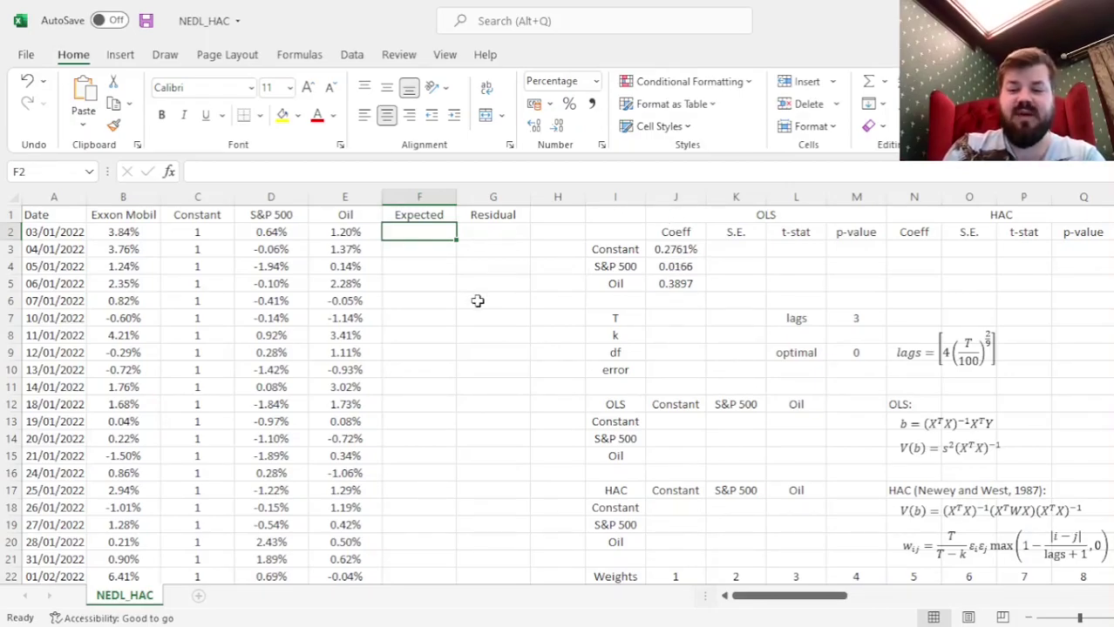
{"action": "type", "text": "="}
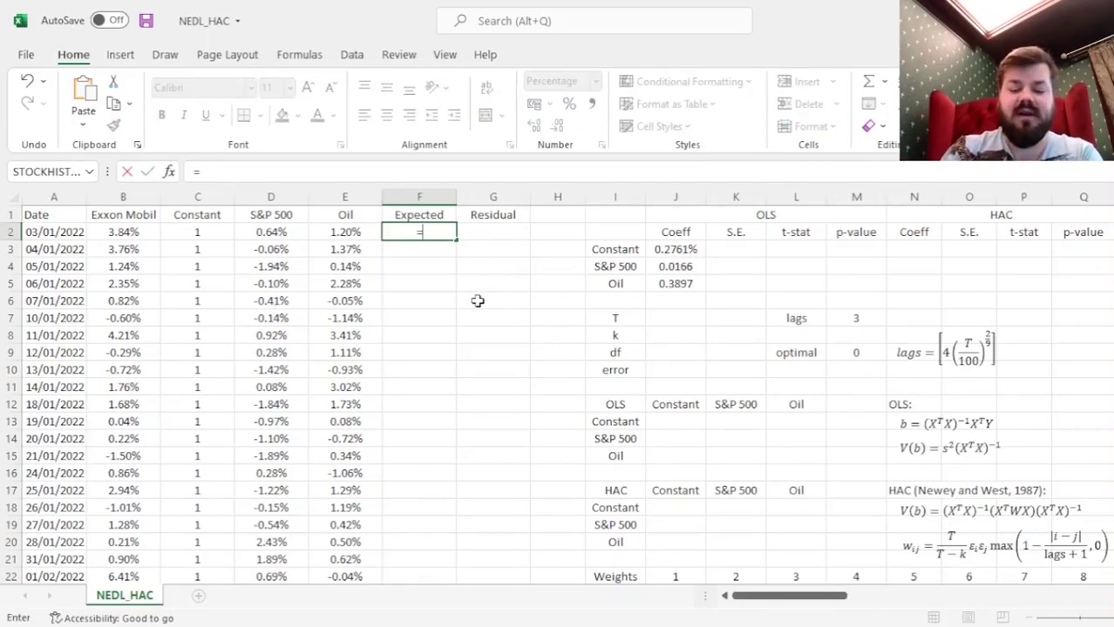
{"action": "type", "text": "MMULT("}
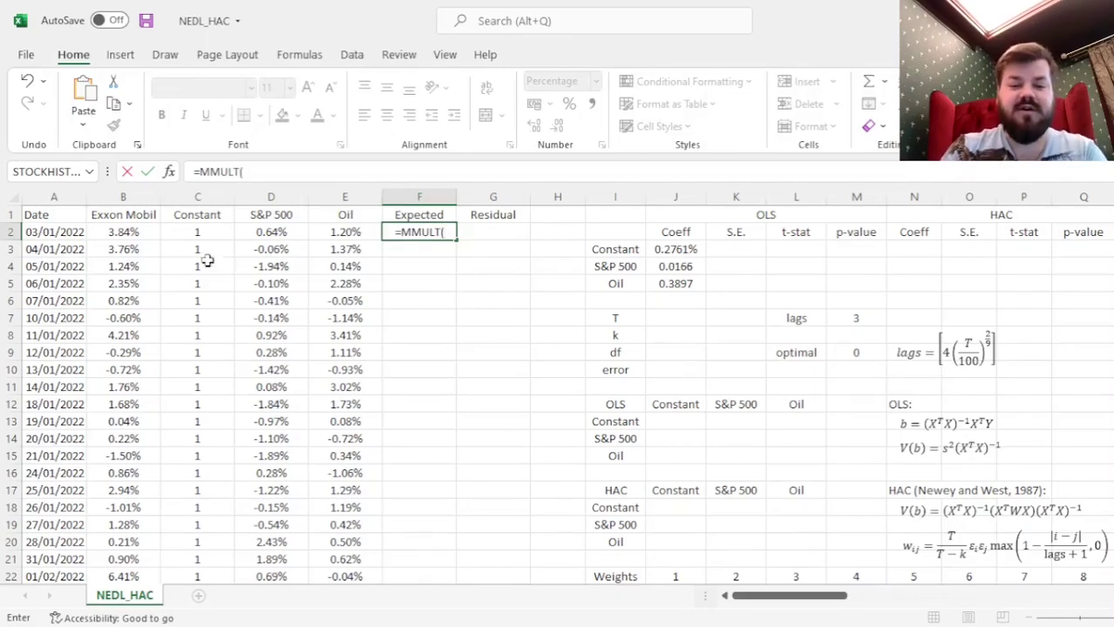
{"action": "left_click_drag", "start_coordinate": [193, 236], "coordinate": [329, 316]}
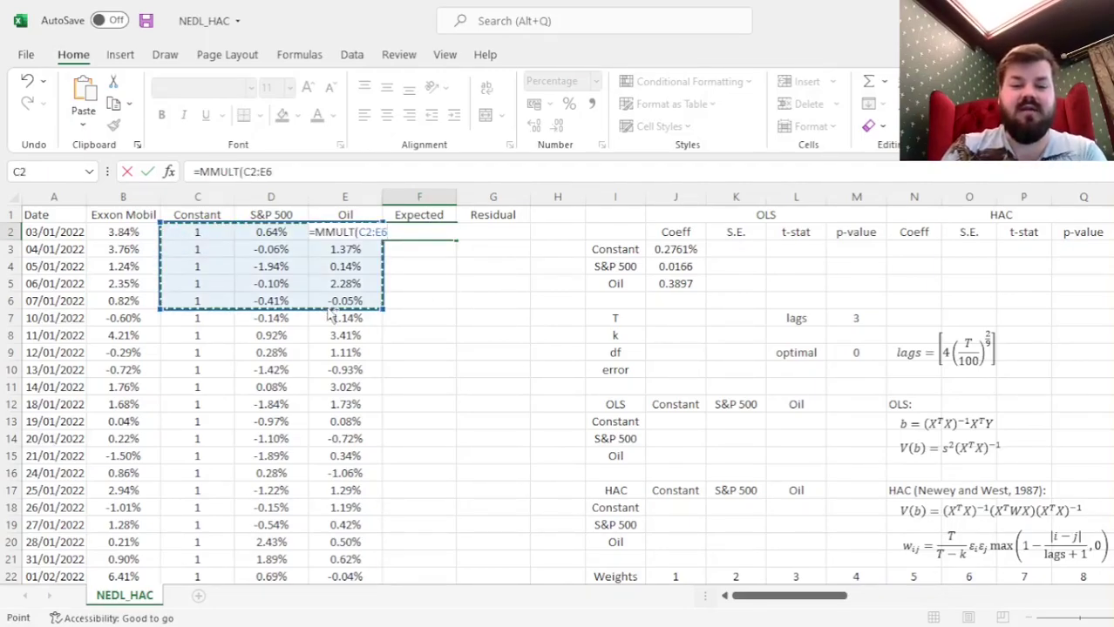
{"action": "key", "text": "ctrl+shift+Down"}
{"action": "type", "text": ","}
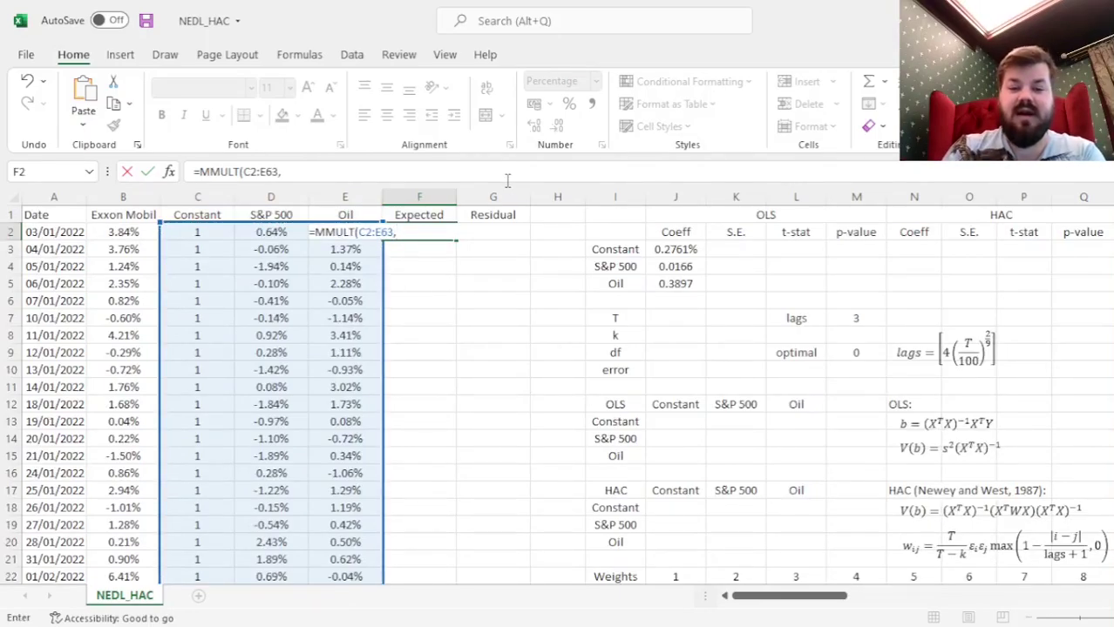
{"action": "left_click", "coordinate": [673, 250]}
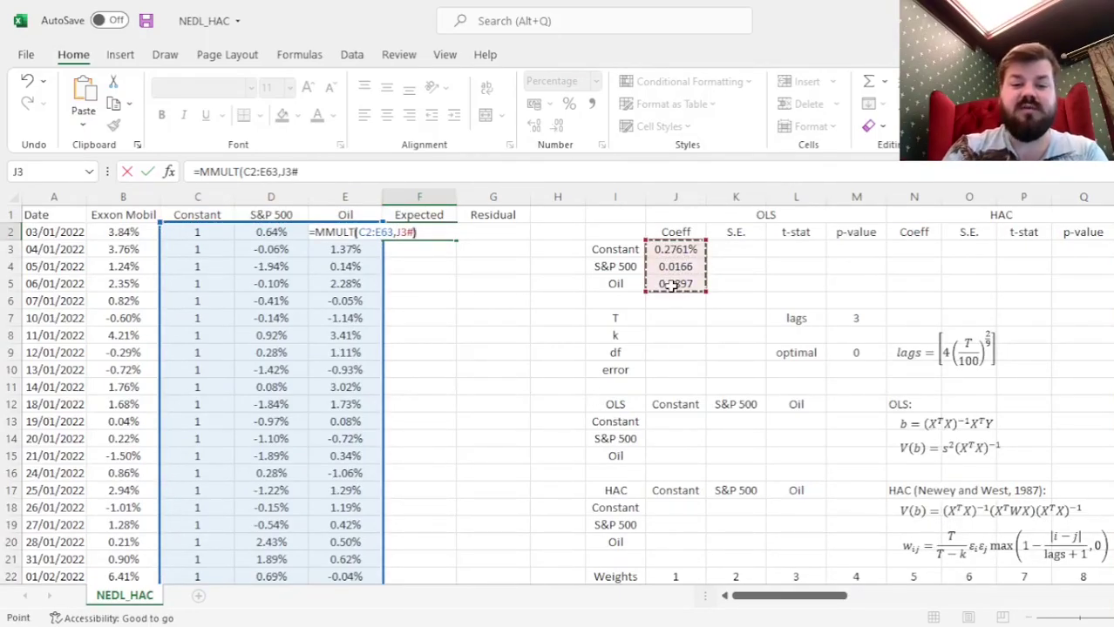
{"action": "type", "text": ")"}
{"action": "key", "text": "Return"}
{"action": "key", "text": "ctrl+shift+Down"}
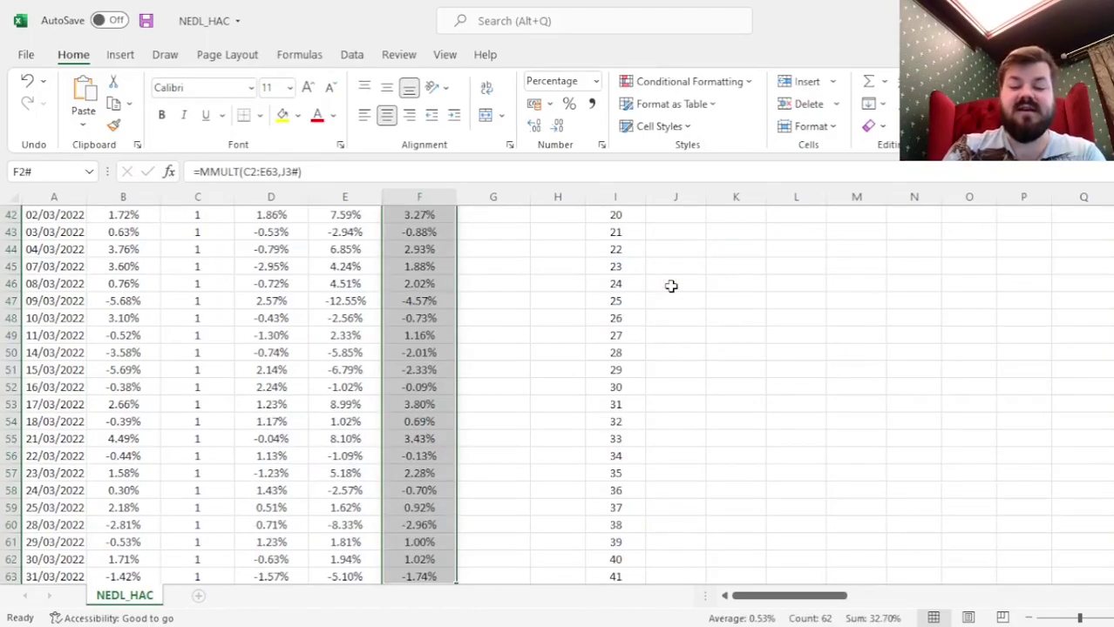
{"action": "key", "text": "shift+BackSpace"}
- Calculate the Residual in G2 as =B2-F2 and fill the formula down to the last date row
{"action": "key", "text": "Right"}
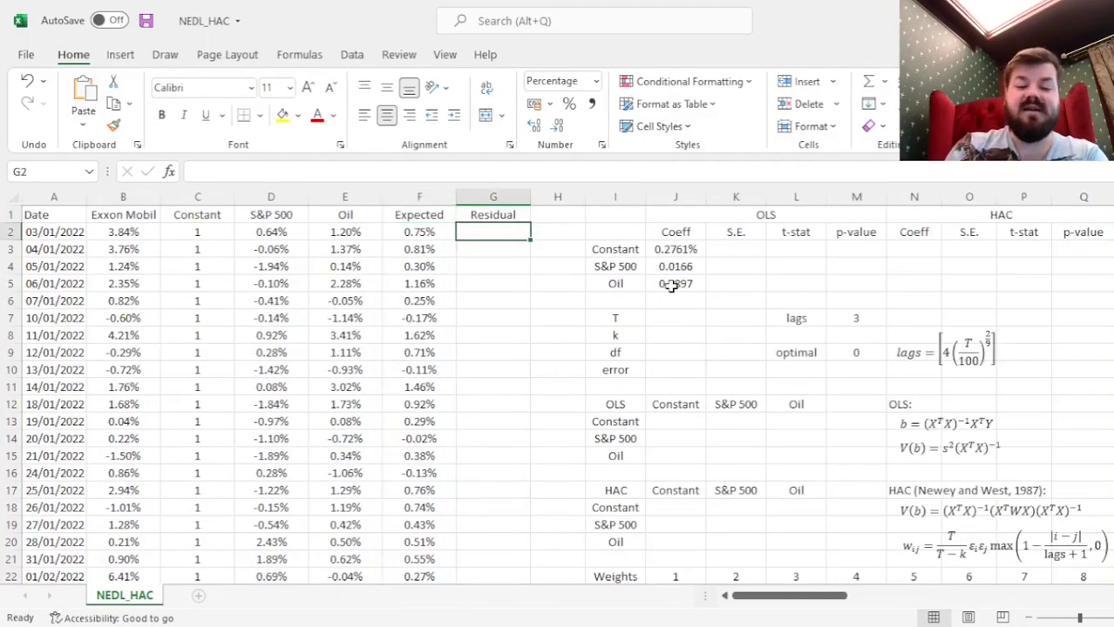
{"action": "type", "text": "="}
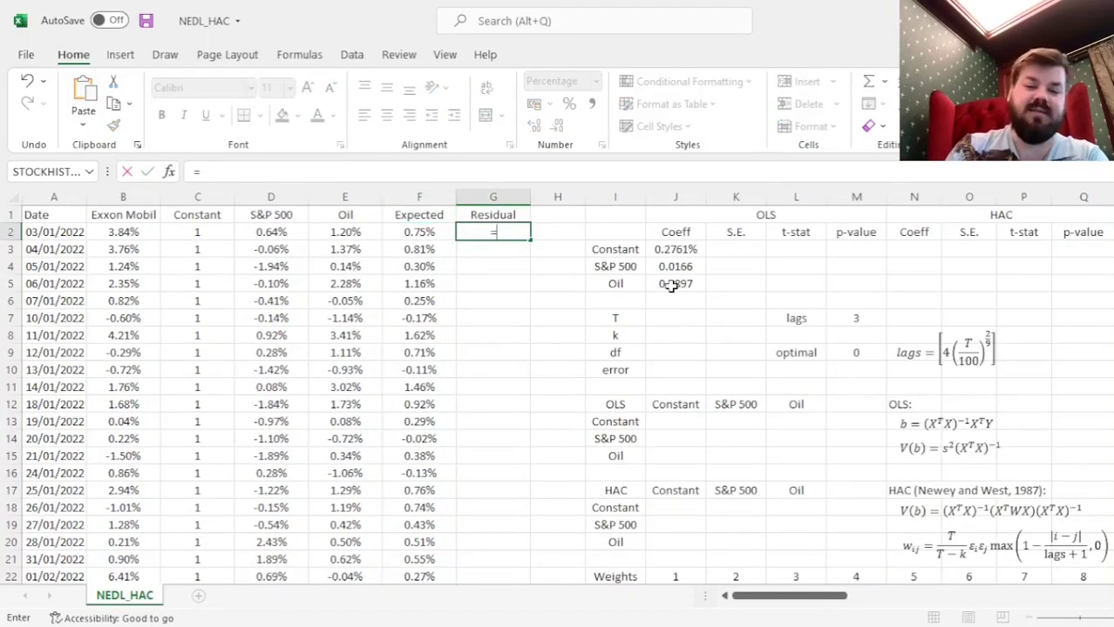
{"action": "key", "text": "Left"}
{"action": "key", "text": "Left"}
{"action": "key", "text": "Left"}
{"action": "key", "text": "Left"}
{"action": "key", "text": "Left"}
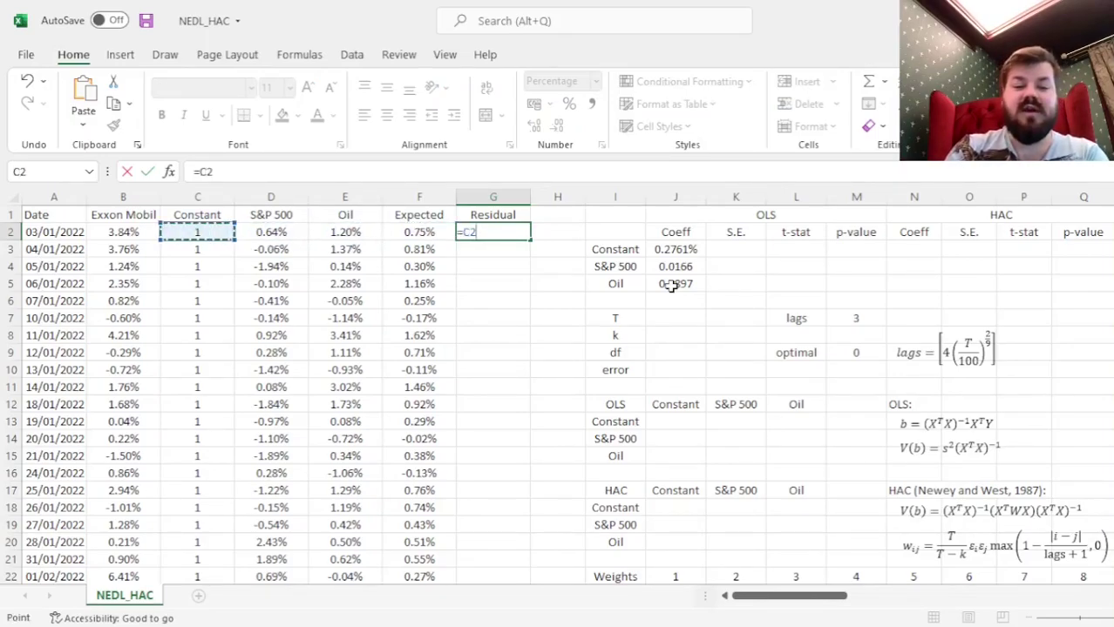
{"action": "type", "text": "-"}
{"action": "key", "text": "Left"}
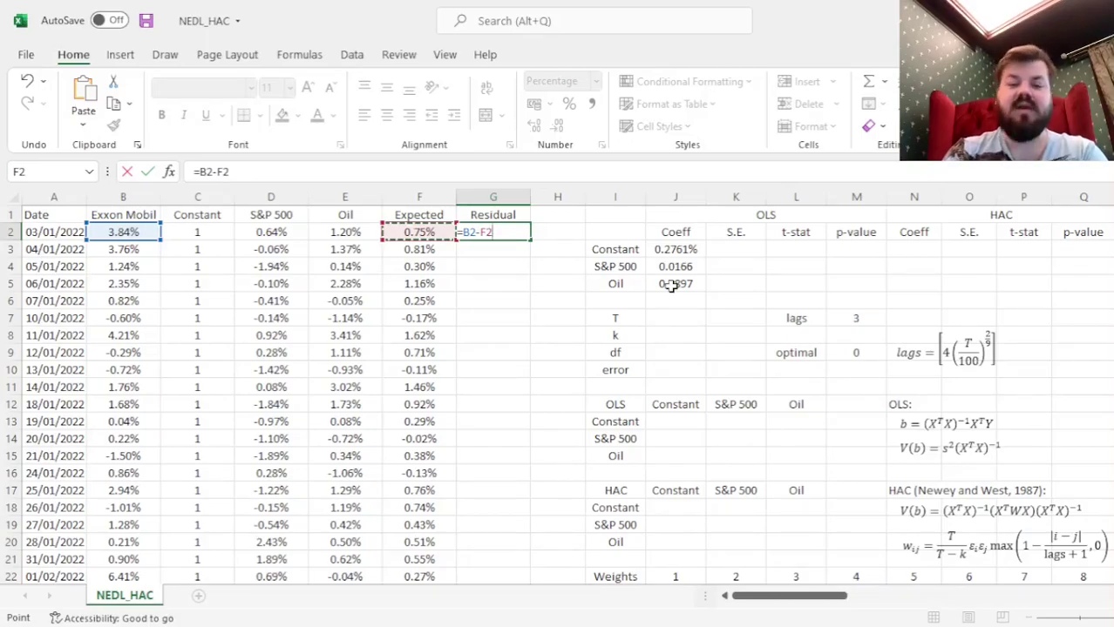
{"action": "key", "text": "Return"}
{"action": "key", "text": "Up"}
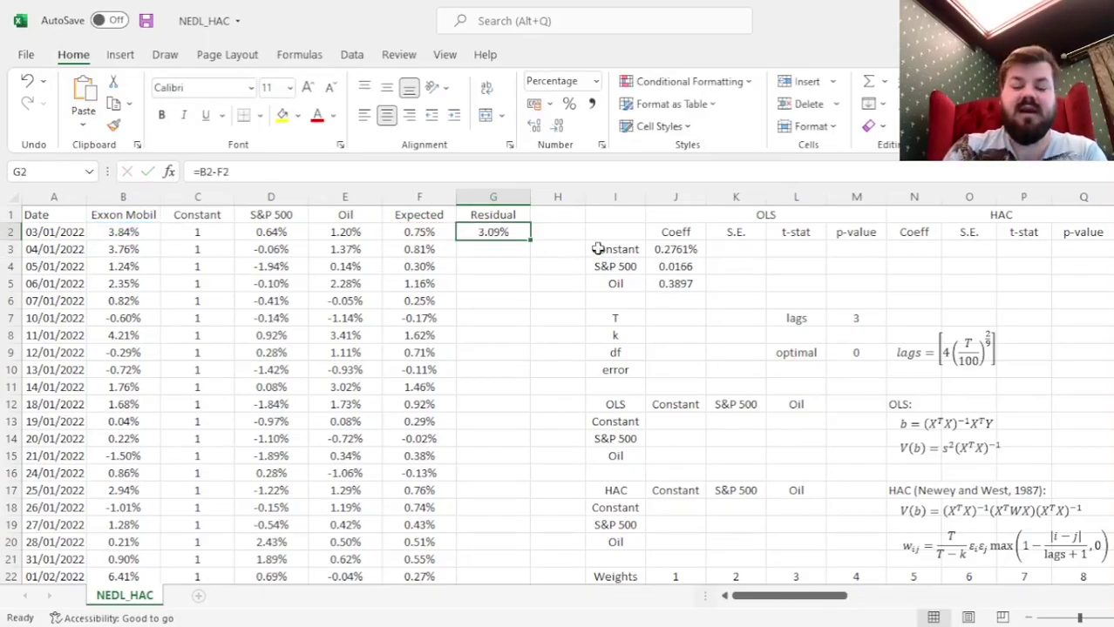
{"action": "double_click", "coordinate": [530, 242]}
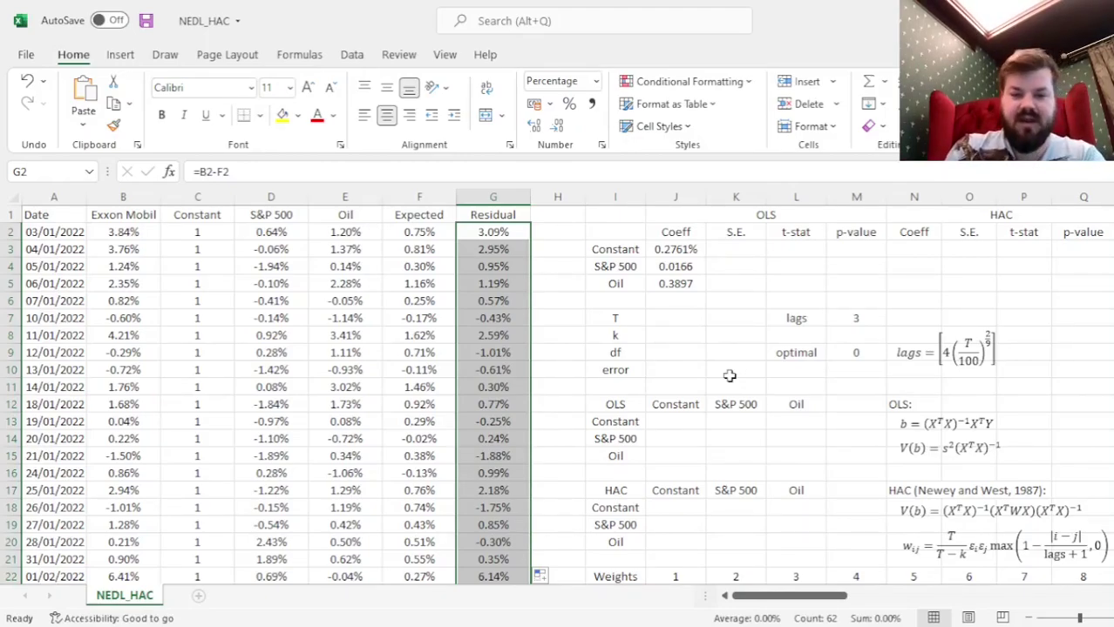
- Compute the number of observations T in J7 as =COUNT(B2:B63)
{"action": "left_click", "coordinate": [677, 321]}
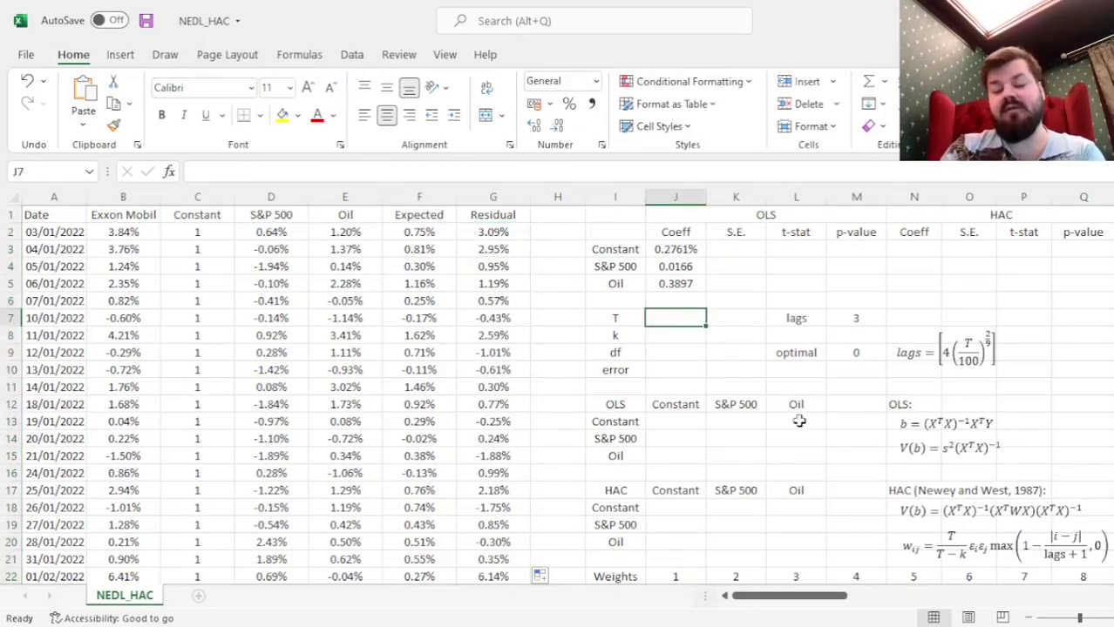
{"action": "type", "text": "=COUNT("}
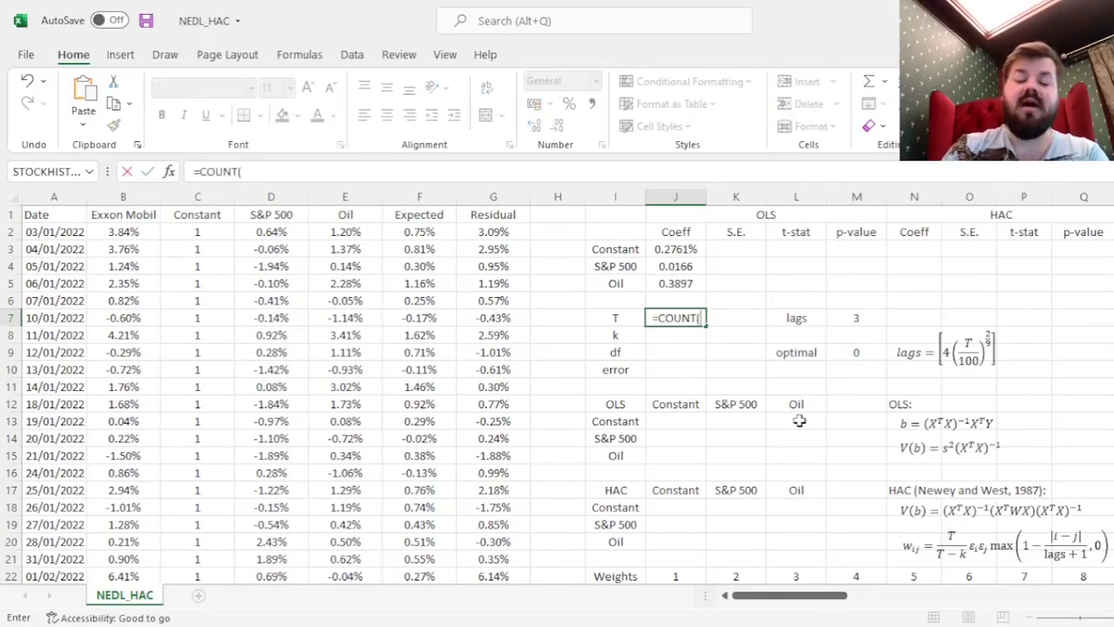
{"action": "left_click", "coordinate": [131, 232]}
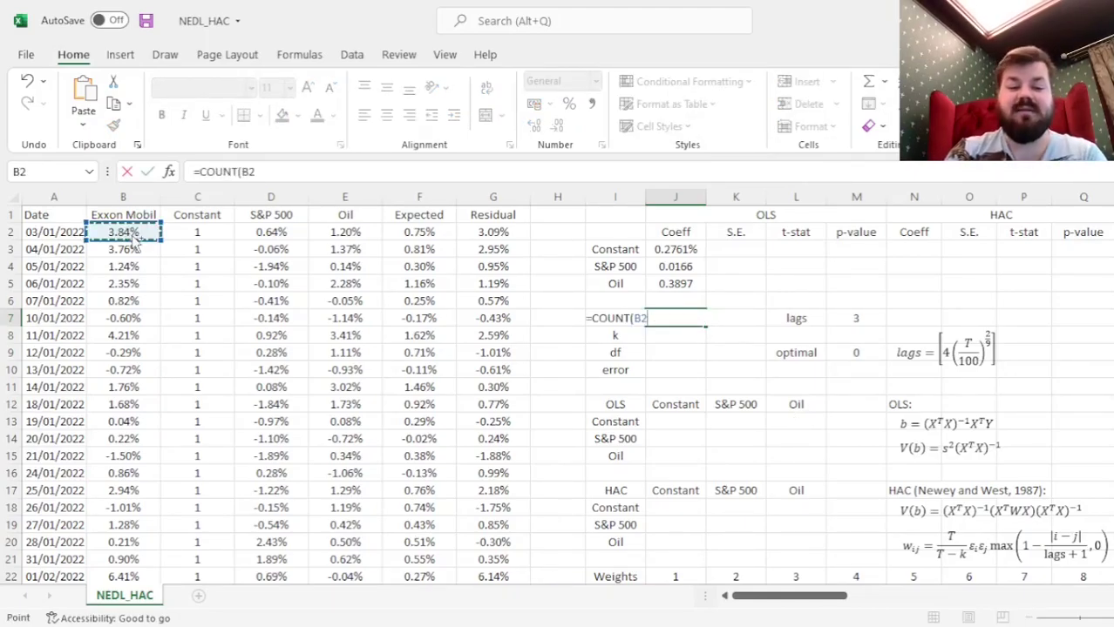
{"action": "key", "text": "ctrl+shift+Down"}
{"action": "key", "text": "Return"}
{"action": "key", "text": "Up"}
{"action": "key", "text": "Up"}
{"action": "key", "text": "Up"}
{"action": "key", "text": "Up"}
{"action": "key", "text": "Up"}
{"action": "key", "text": "Up"}
{"action": "key", "text": "Up"}
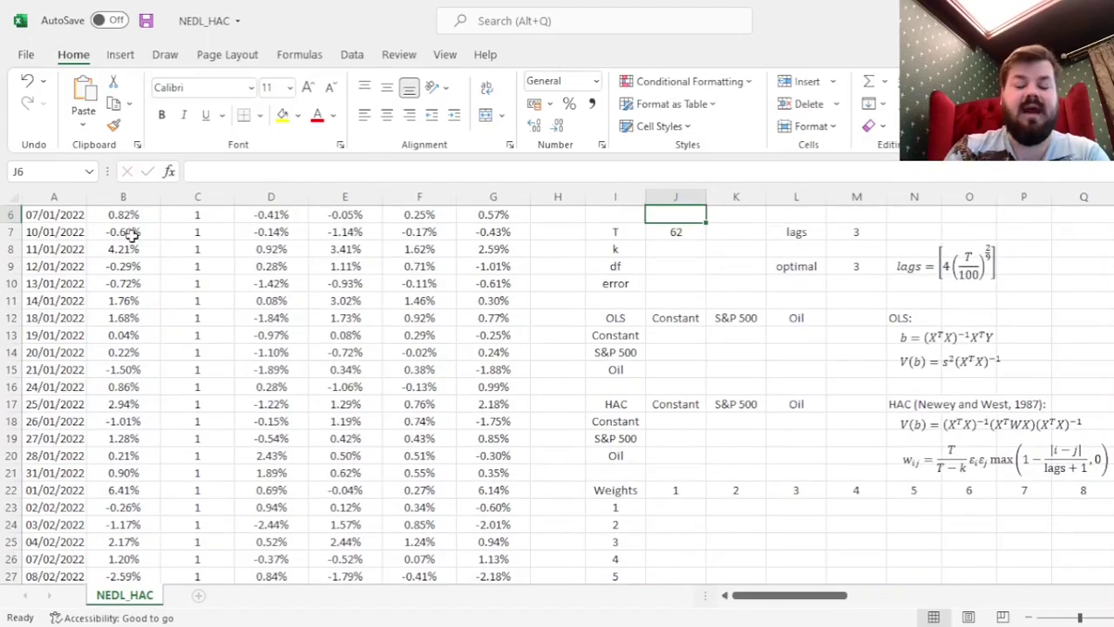
{"action": "key", "text": "Down"}
{"action": "key", "text": "Down"}
{"action": "key", "text": "Down"}
{"action": "key", "text": "Down"}
{"action": "key", "text": "Down"}
{"action": "key", "text": "Down"}
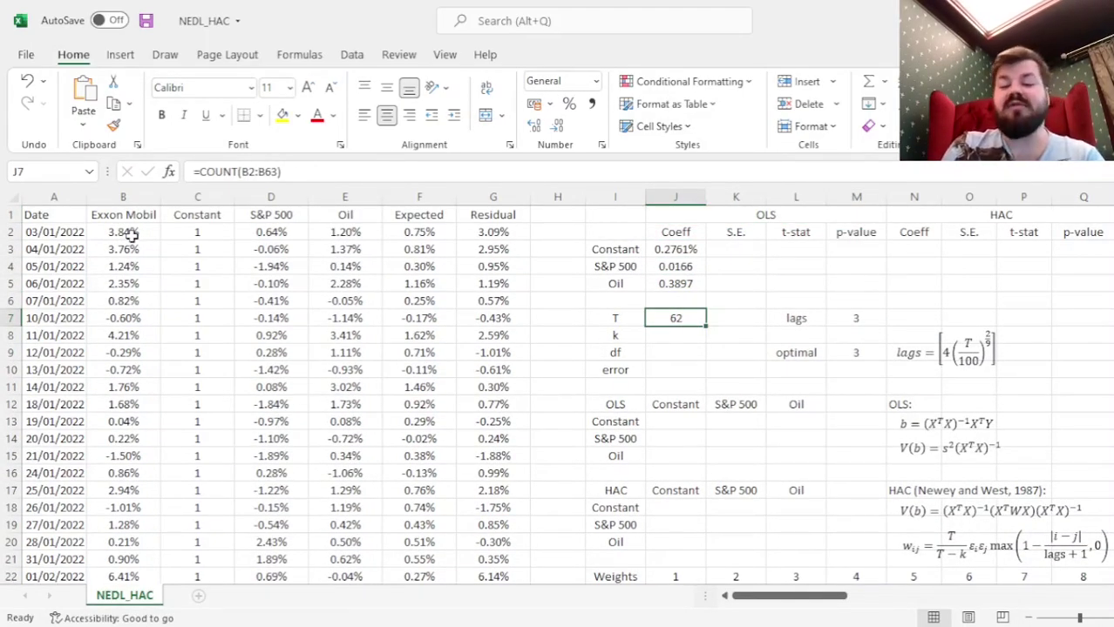
- Compute the number of estimated parameters k in J8 as =COUNT(J3#)
{"action": "key", "text": "Down"}
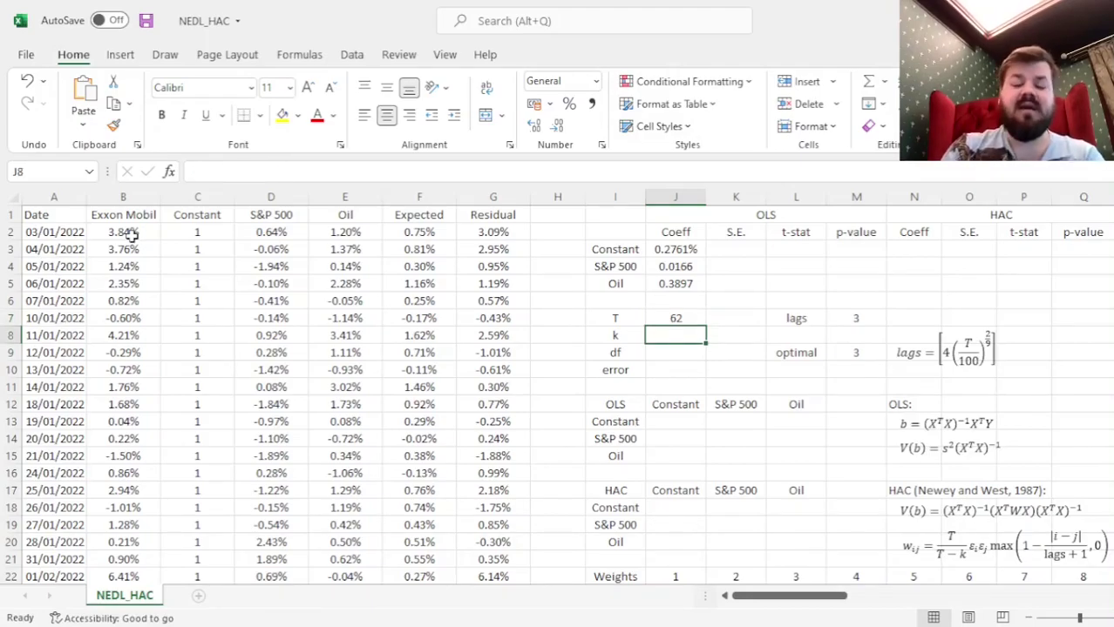
{"action": "type", "text": "=COUNT("}
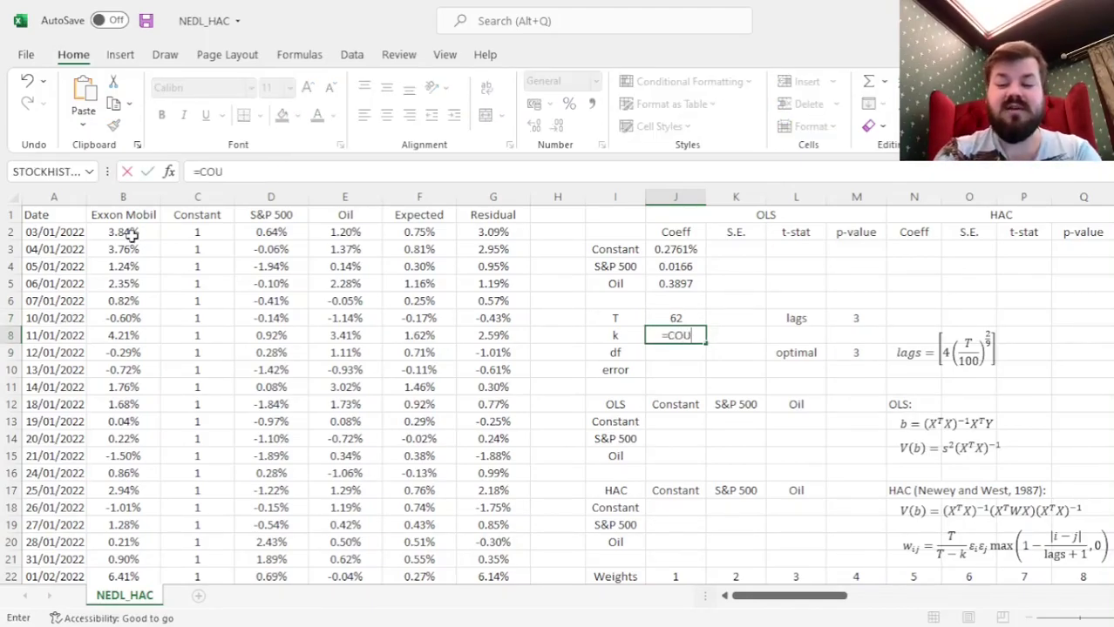
{"action": "left_click", "coordinate": [674, 250]}
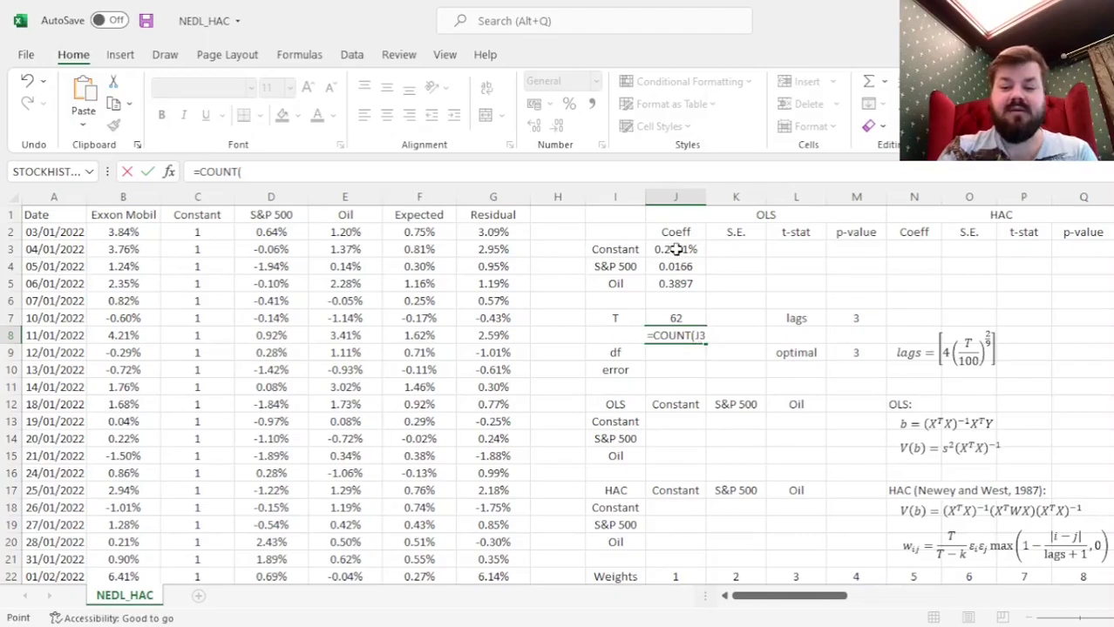
{"action": "type", "text": ")"}
{"action": "key", "text": "ctrl+Return"}
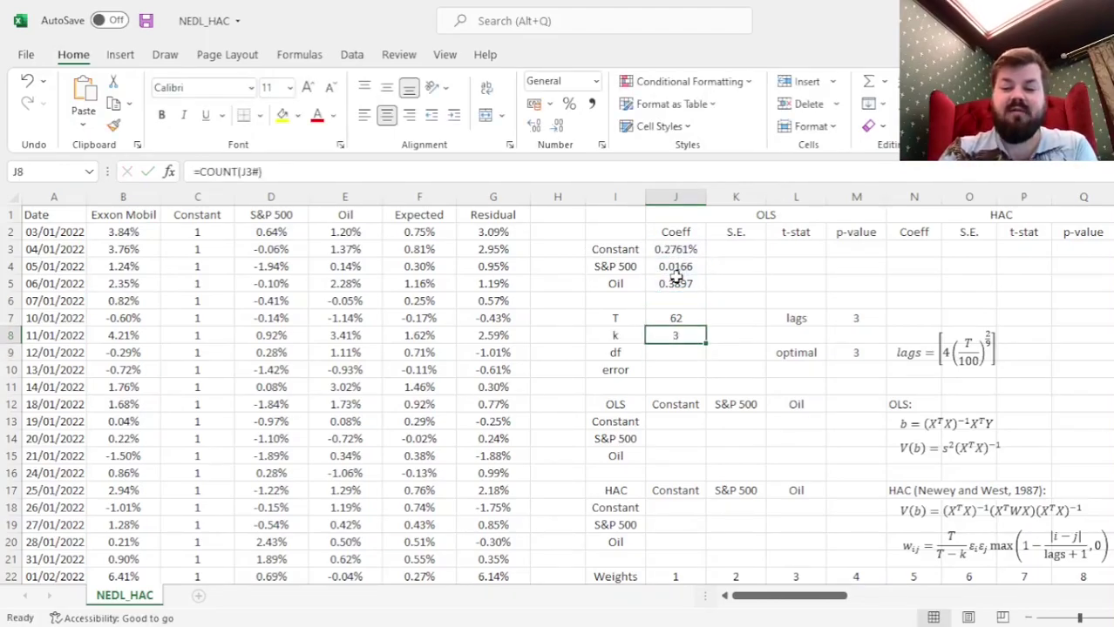
- Calculate the degrees of freedom df in J9 as =J7-J8
{"action": "key", "text": "Down"}
{"action": "type", "text": "="}
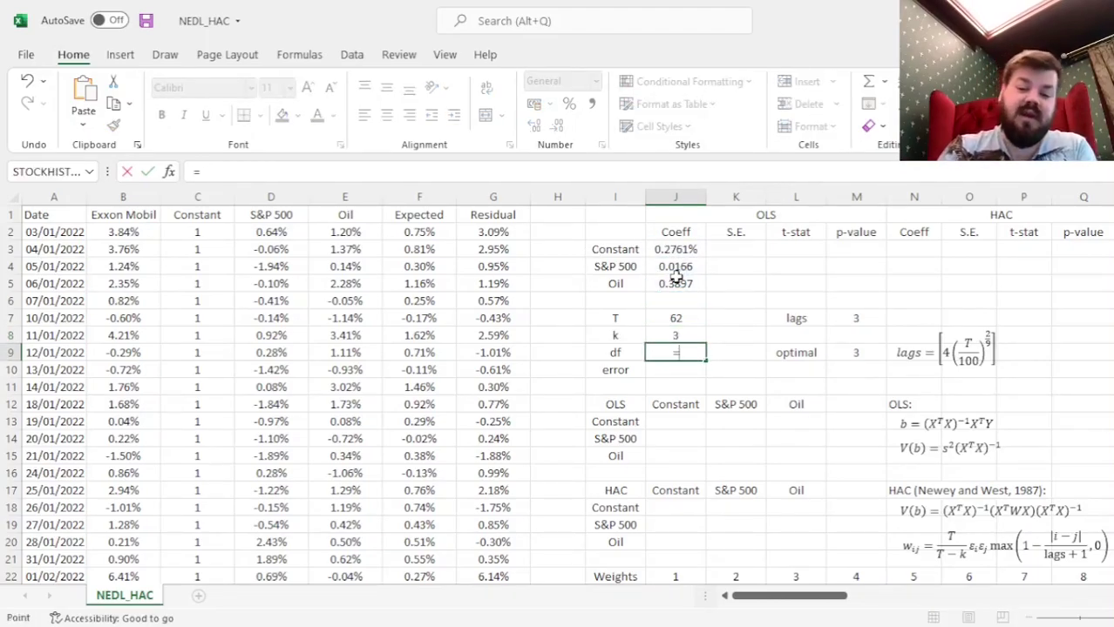
{"action": "key", "text": "Up"}
{"action": "key", "text": "Up"}
{"action": "type", "text": "-"}
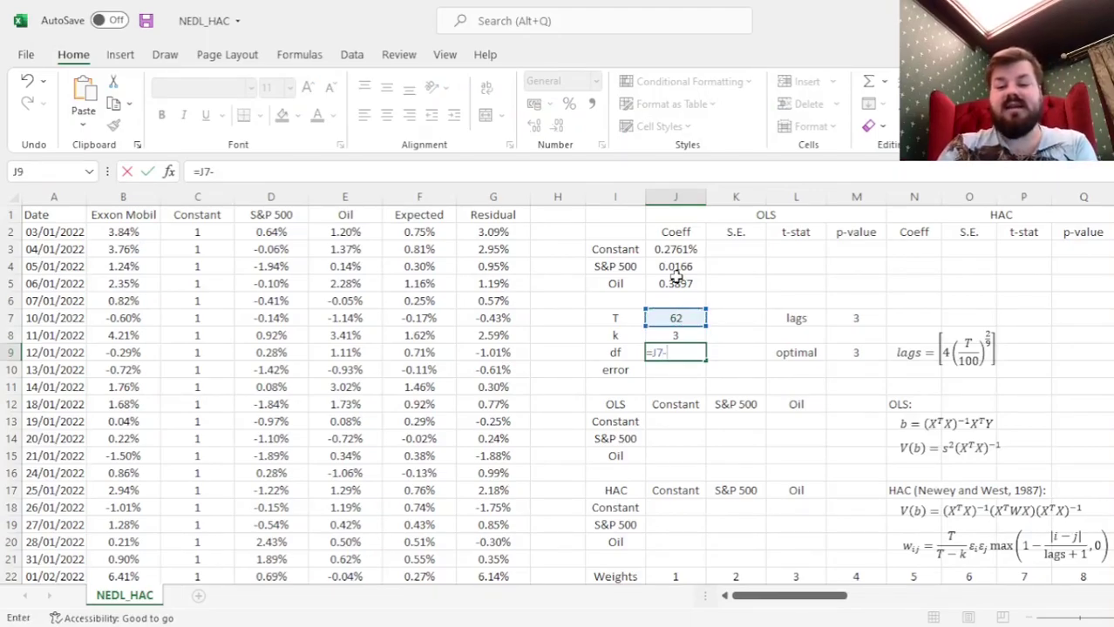
{"action": "key", "text": "Up"}
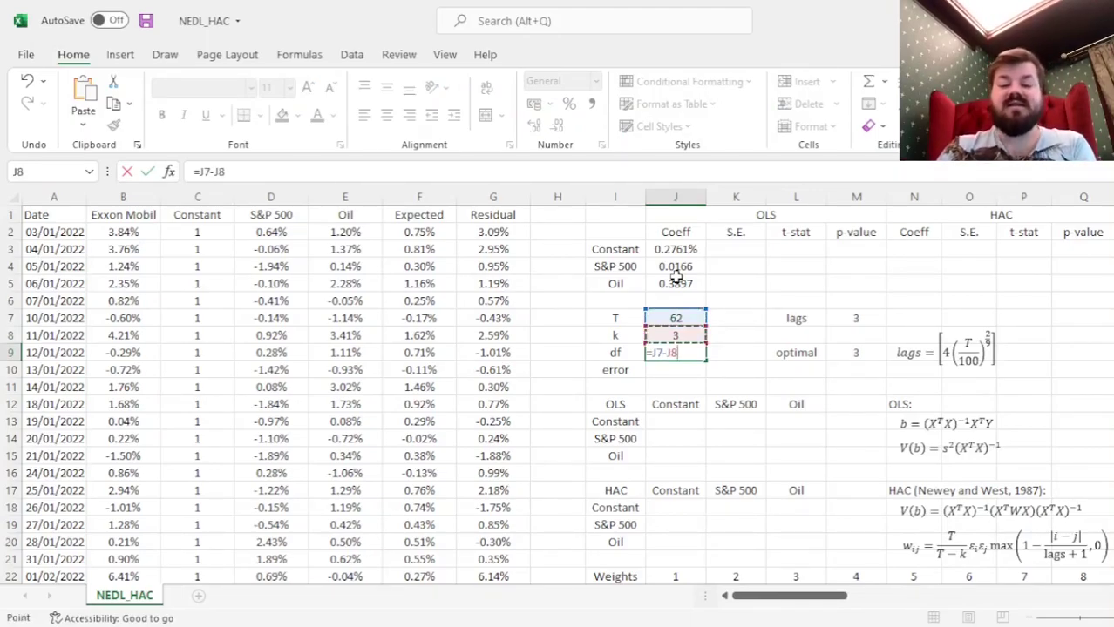
{"action": "key", "text": "Return"}
{"action": "key", "text": "Up"}
{"action": "key", "text": "Up"}
{"action": "key", "text": "Down"}
- Calculate the regression standard error in J10 as =SQRT(SUMSQ(G2:G63)/J9)
{"action": "key", "text": "Down"}
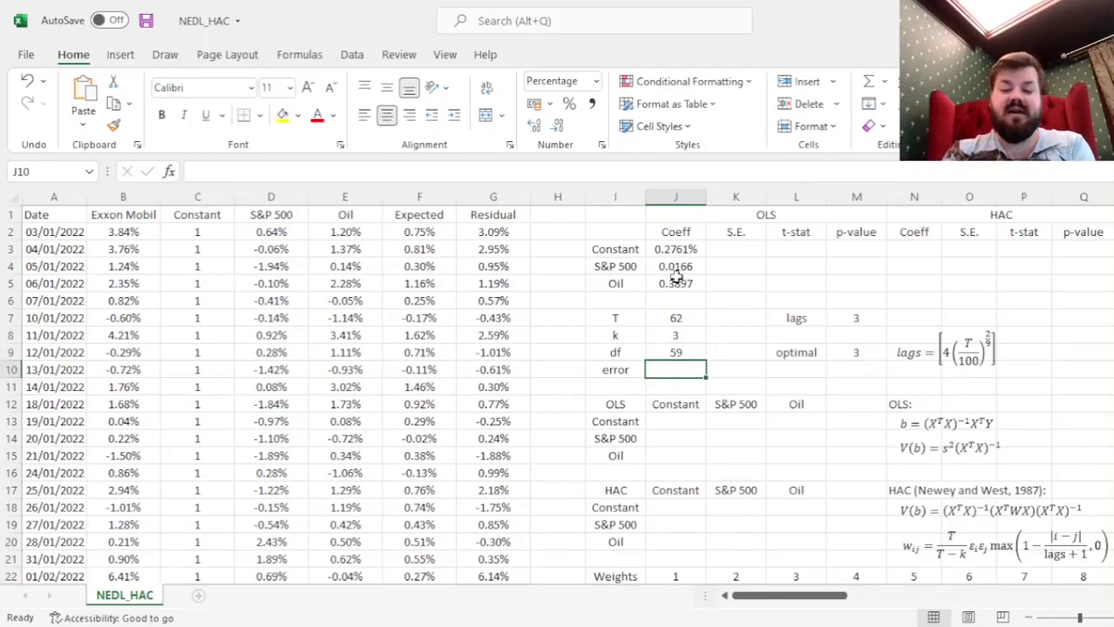
{"action": "type", "text": "="}
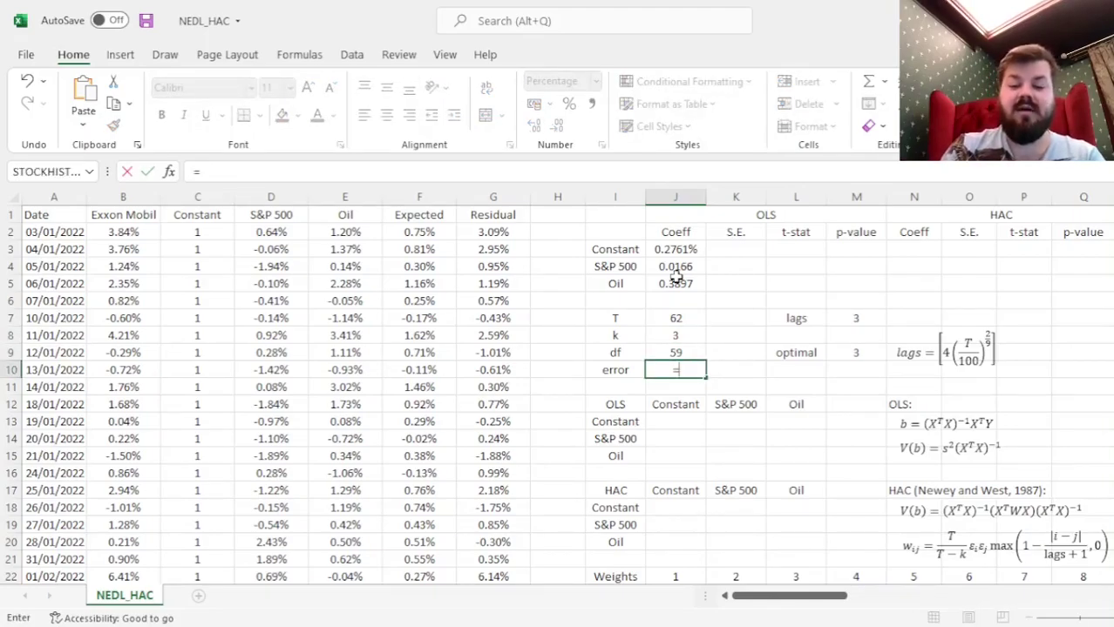
{"action": "type", "text": "SUMSQ("}
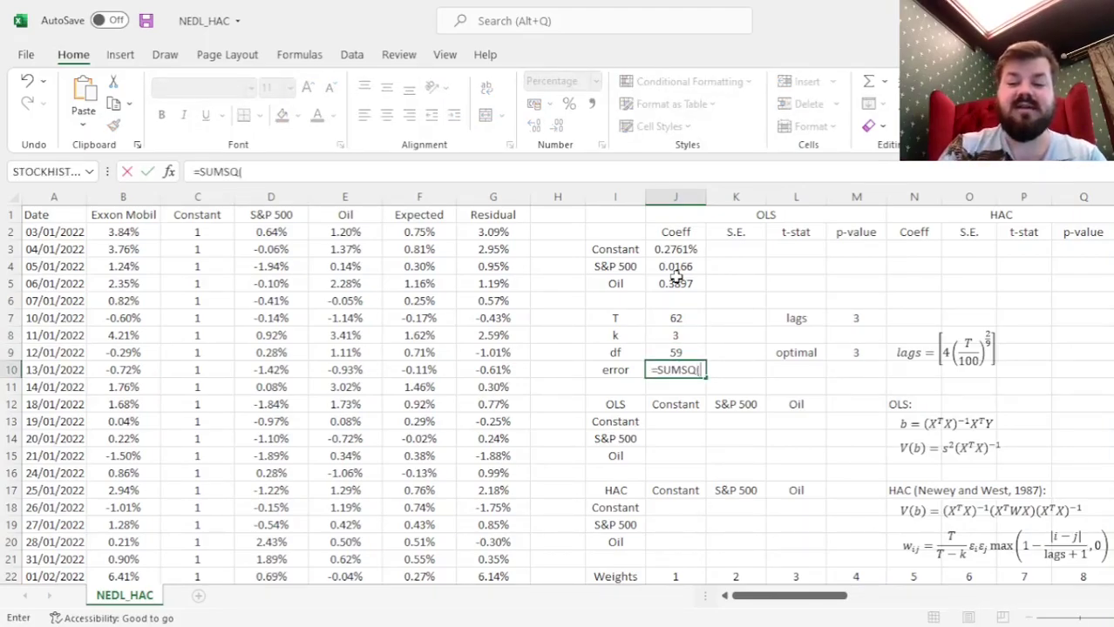
{"action": "left_click", "coordinate": [484, 231]}
{"action": "key", "text": "ctrl+shift+Down"}
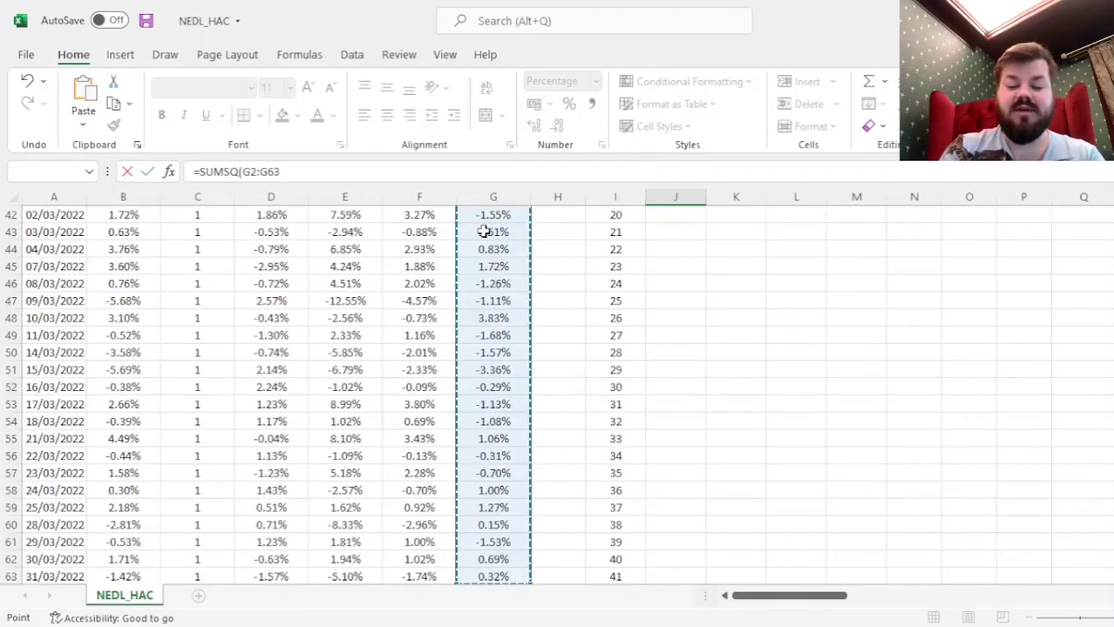
{"action": "type", "text": ")/"}
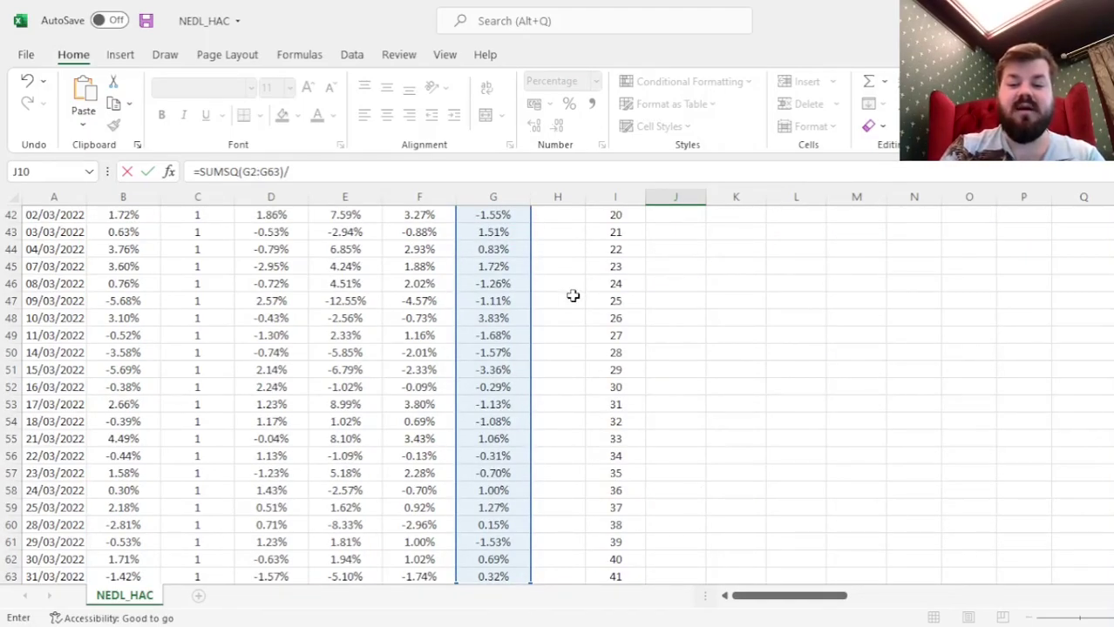
{"action": "left_click", "coordinate": [575, 300]}
{"action": "key", "text": "ctrl+Up"}
{"action": "left_click", "coordinate": [675, 352]}
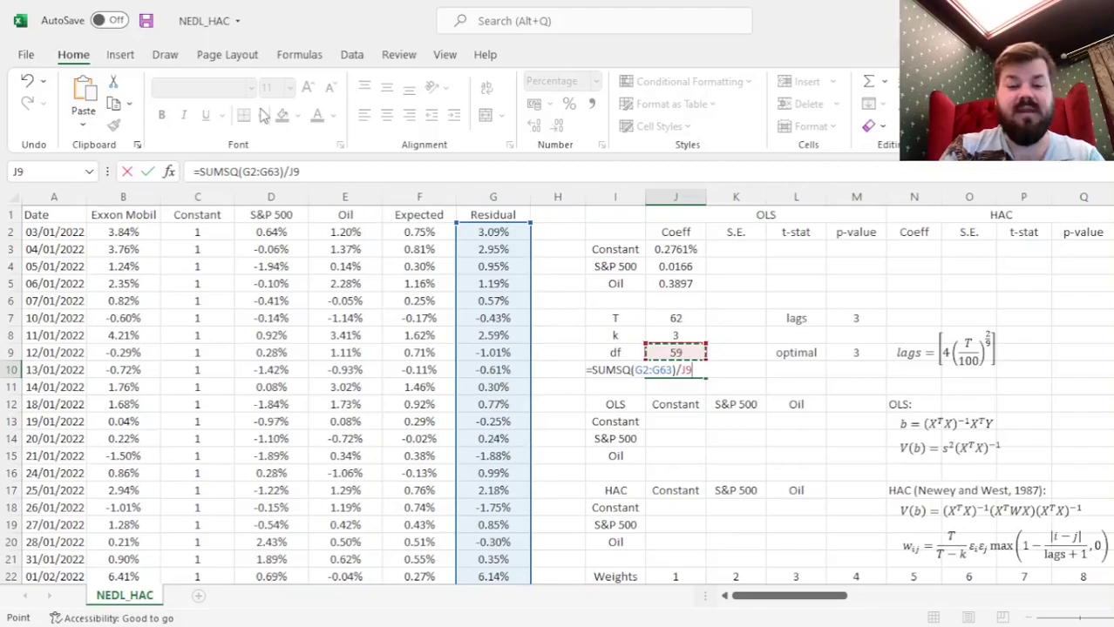
{"action": "left_click", "coordinate": [198, 173]}
{"action": "type", "text": "SQRT("}
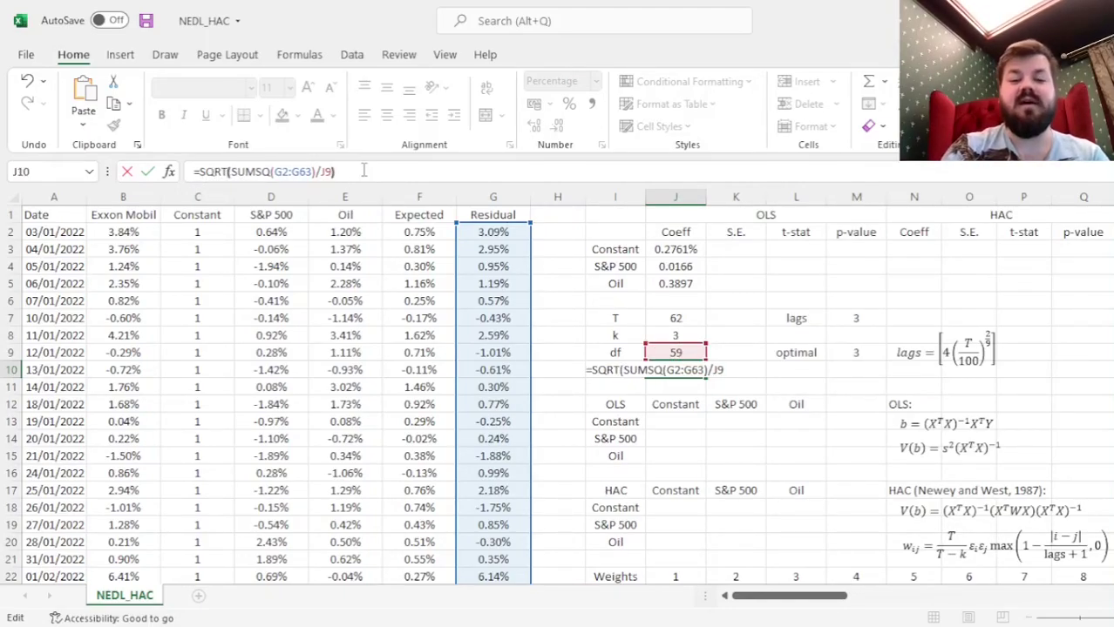
{"action": "key", "text": "ctrl+Return"}
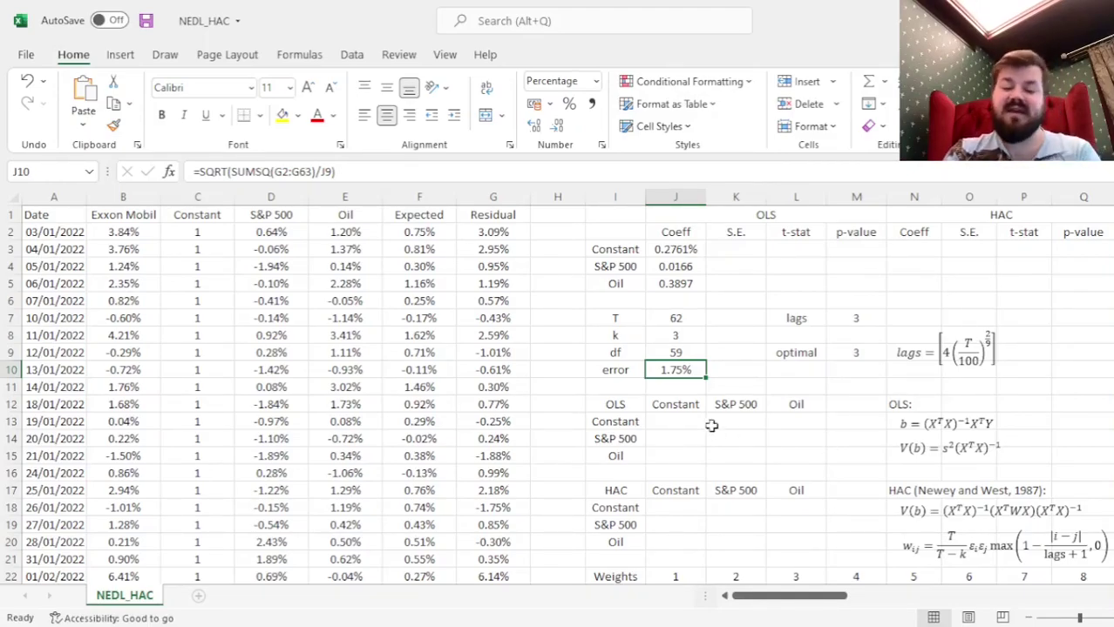
- Compute the OLS covariance matrix in J13:L15 with the array formula =J10^2*MINVERSE(MMULT(TRANSPOSE(C2:E63),C2:E63))
{"action": "left_click_drag", "start_coordinate": [684, 423], "coordinate": [813, 458]}
{"action": "type", "text": "="}
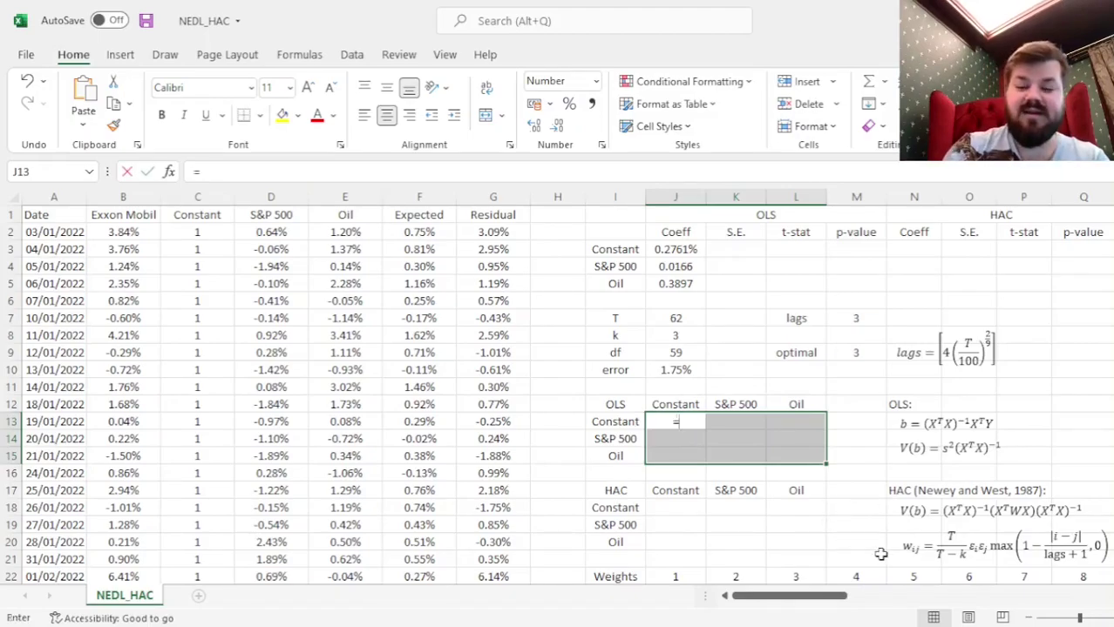
{"action": "left_click", "coordinate": [672, 362]}
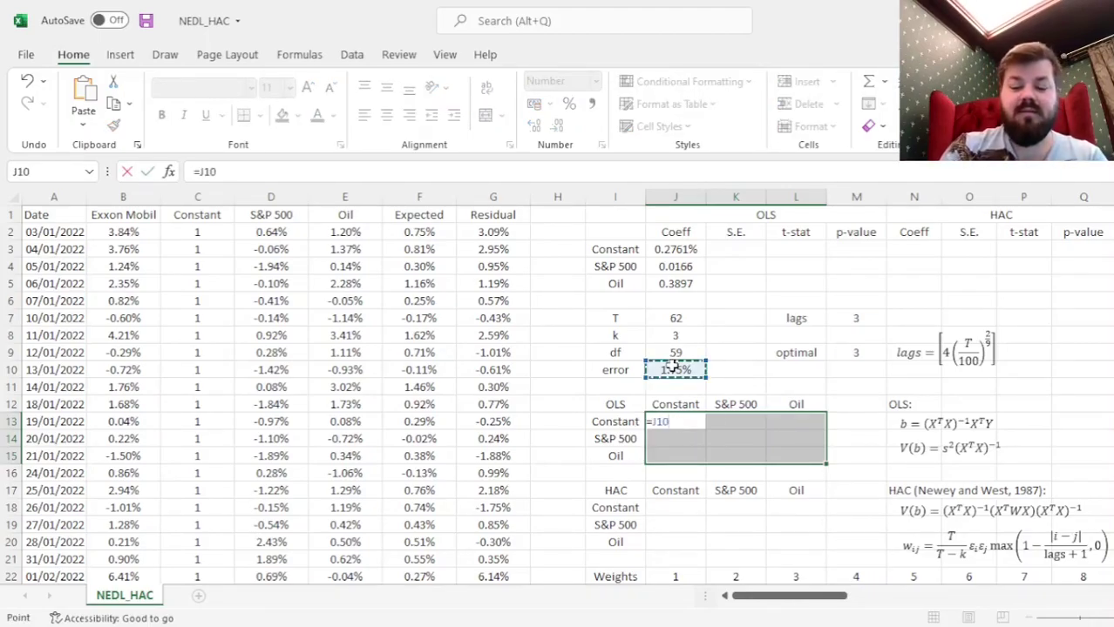
{"action": "type", "text": "^2"}
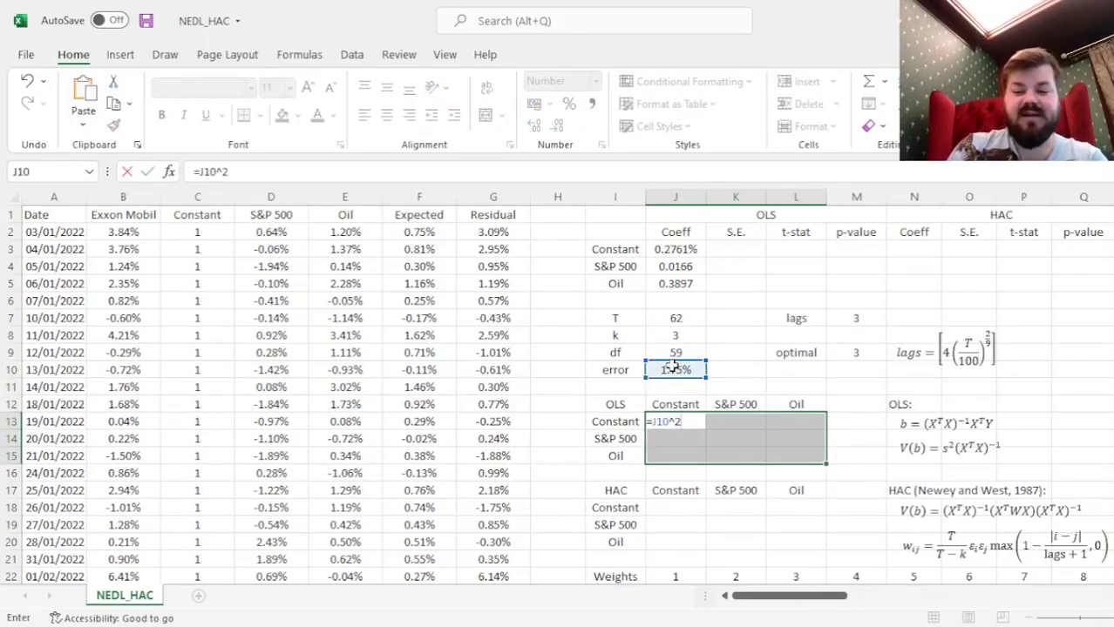
{"action": "type", "text": "*MINVER"}
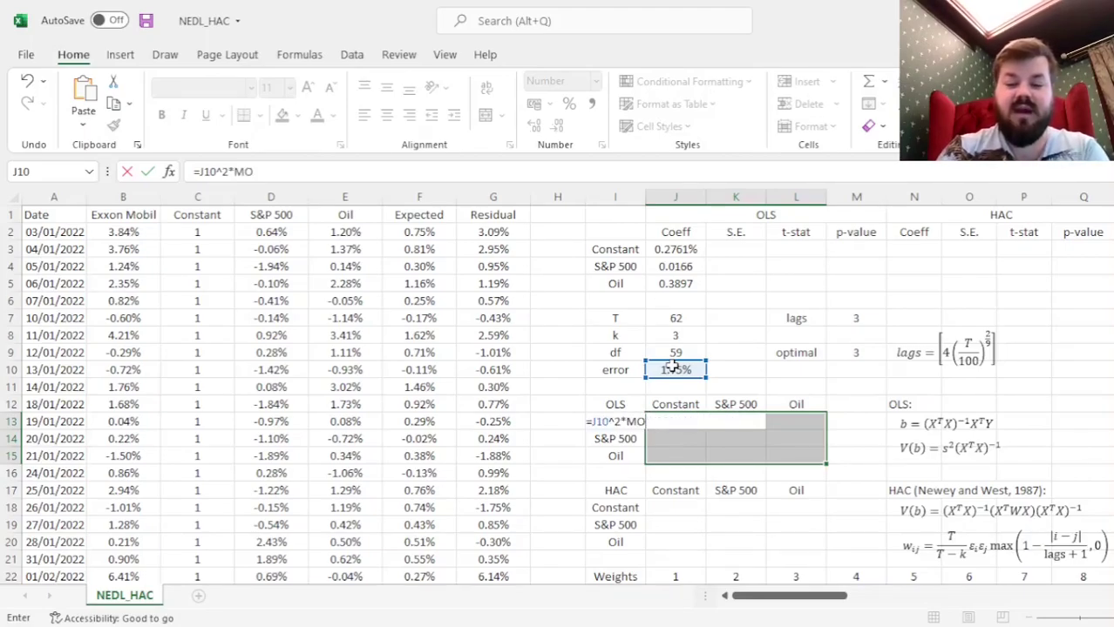
{"action": "type", "text": "SE("}
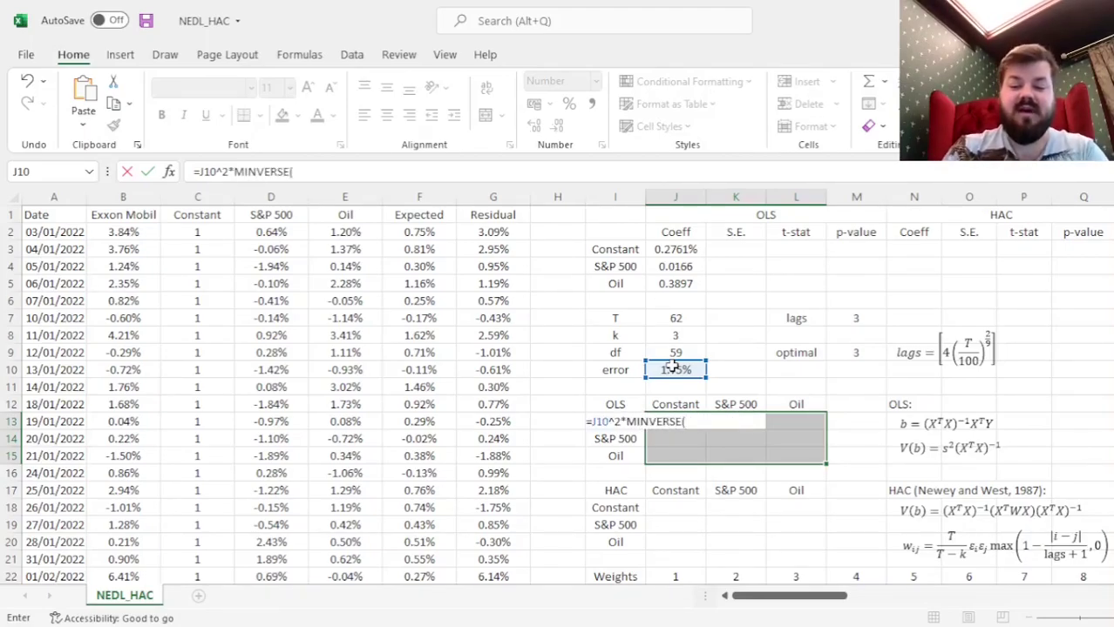
{"action": "type", "text": "TRANSPO"}
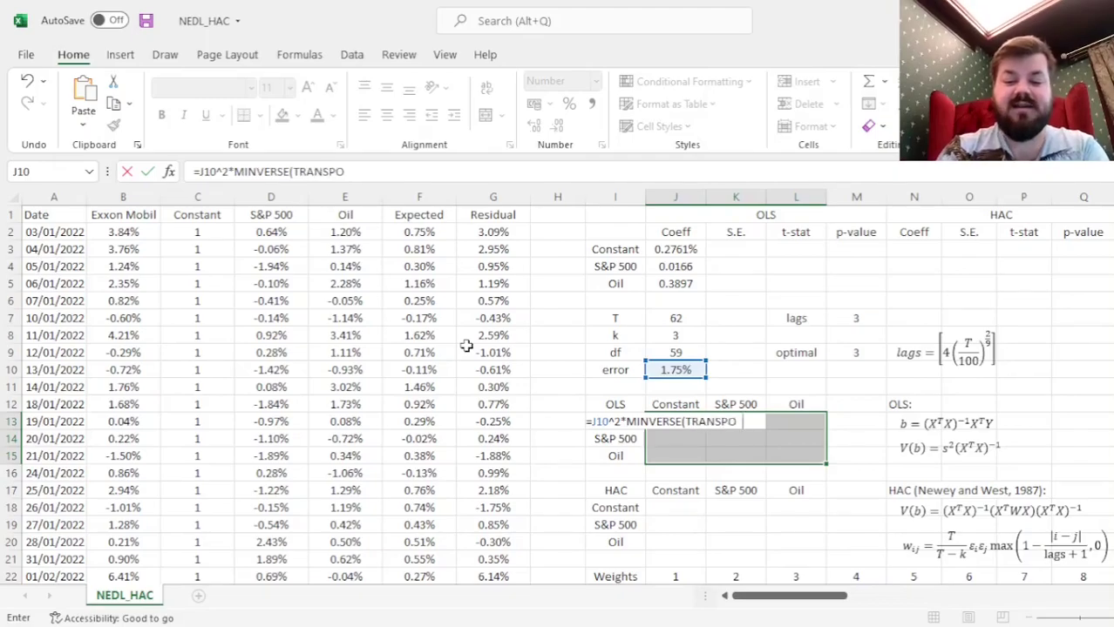
{"action": "type", "text": "SE("}
{"action": "left_click_drag", "start_coordinate": [199, 233], "coordinate": [369, 302]}
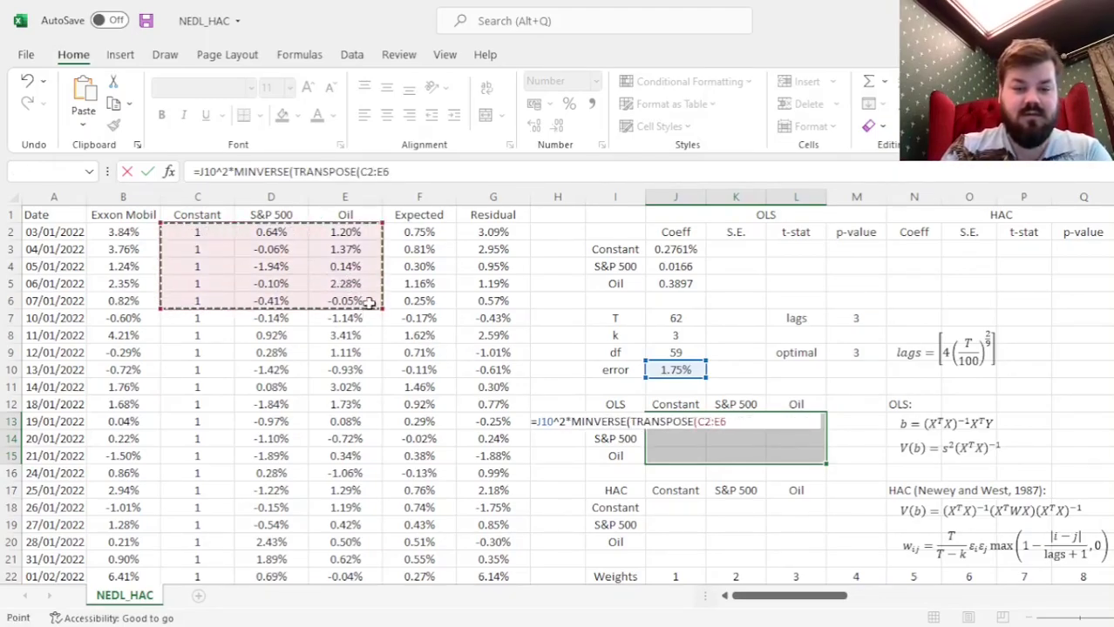
{"action": "key", "text": "ctrl+shift+Down"}
{"action": "type", "text": ")"}
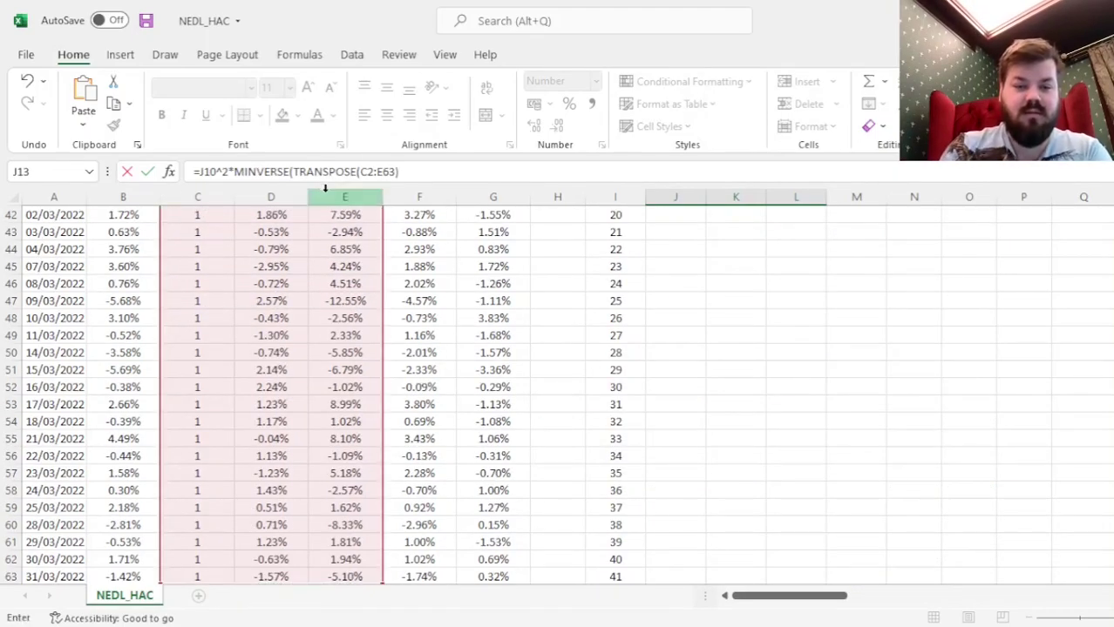
{"action": "left_click", "coordinate": [295, 172]}
{"action": "type", "text": "MMULT("}
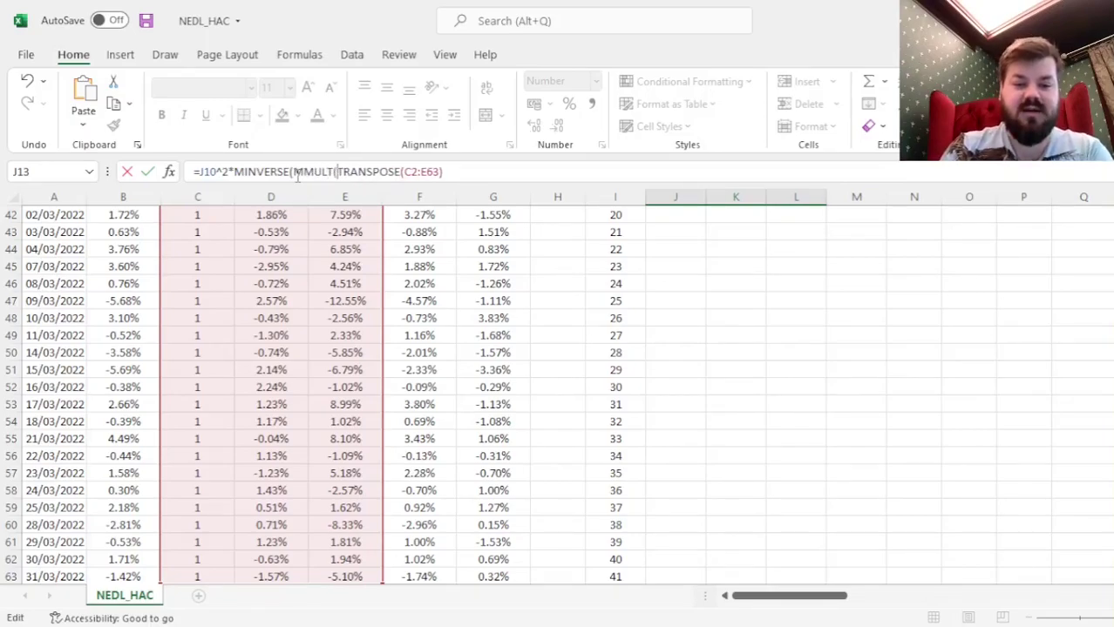
{"action": "left_click_drag", "start_coordinate": [405, 172], "coordinate": [439, 171]}
{"action": "key", "text": "ctrl+c"}
{"action": "left_click", "coordinate": [459, 177]}
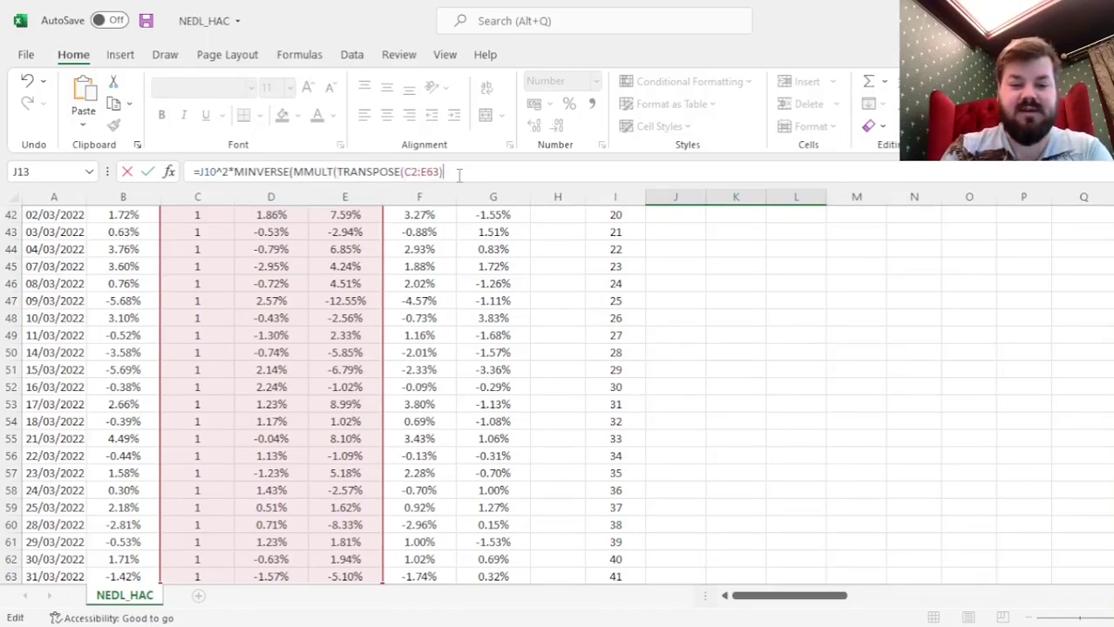
{"action": "type", "text": ","}
{"action": "key", "text": "ctrl+v"}
{"action": "type", "text": "))"}
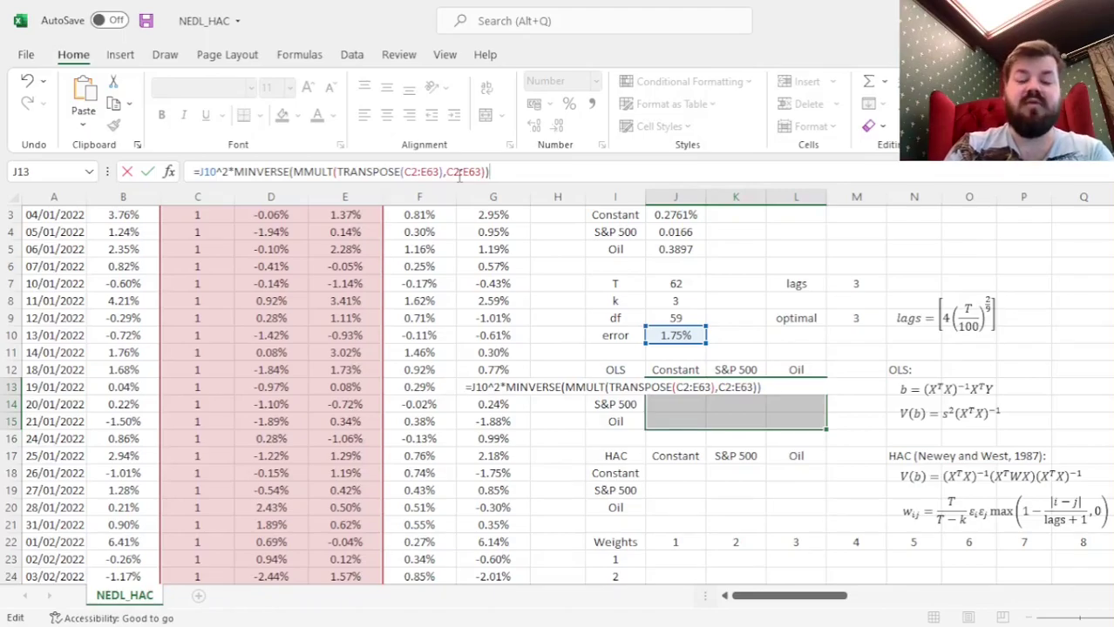
{"action": "key", "text": "ctrl+shift+Return"}
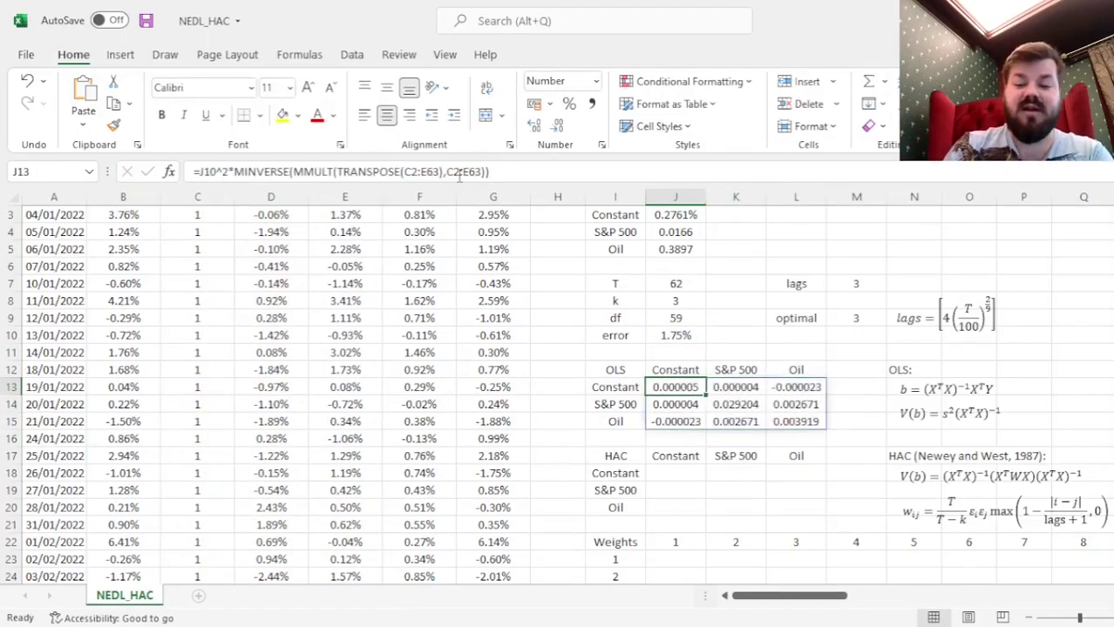
- Calculate the OLS standard error of the constant in K3 as the square root of its variance in J13
{"action": "scroll", "coordinate": [734, 316], "scroll_direction": "up", "scroll_amount": 1}
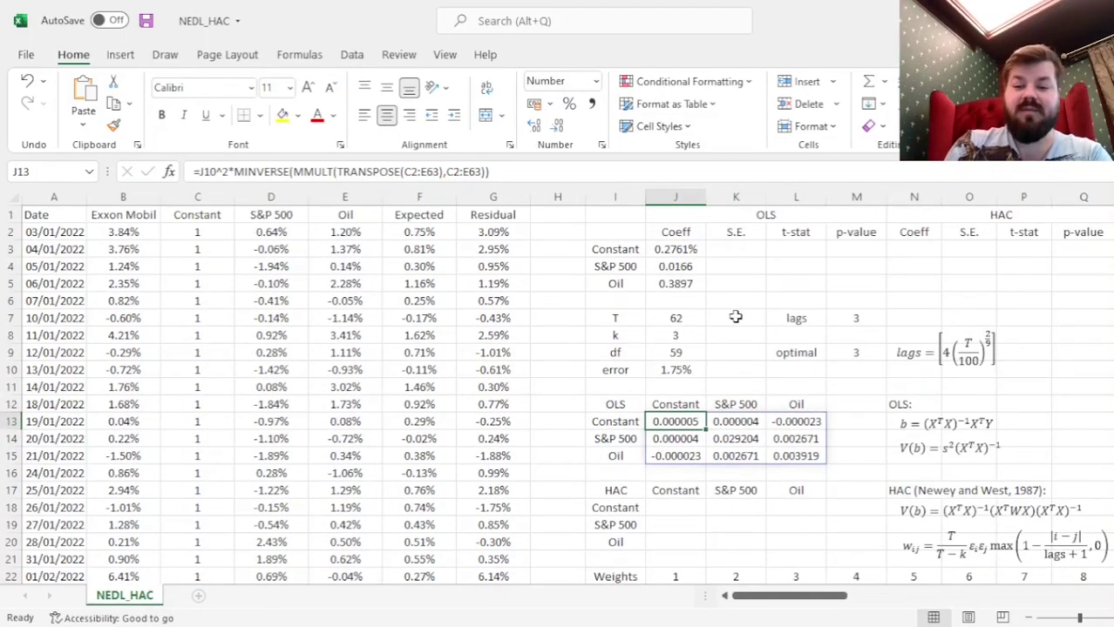
{"action": "left_click", "coordinate": [732, 436], "text": "ctrl"}
{"action": "left_click", "coordinate": [816, 454], "text": "ctrl"}
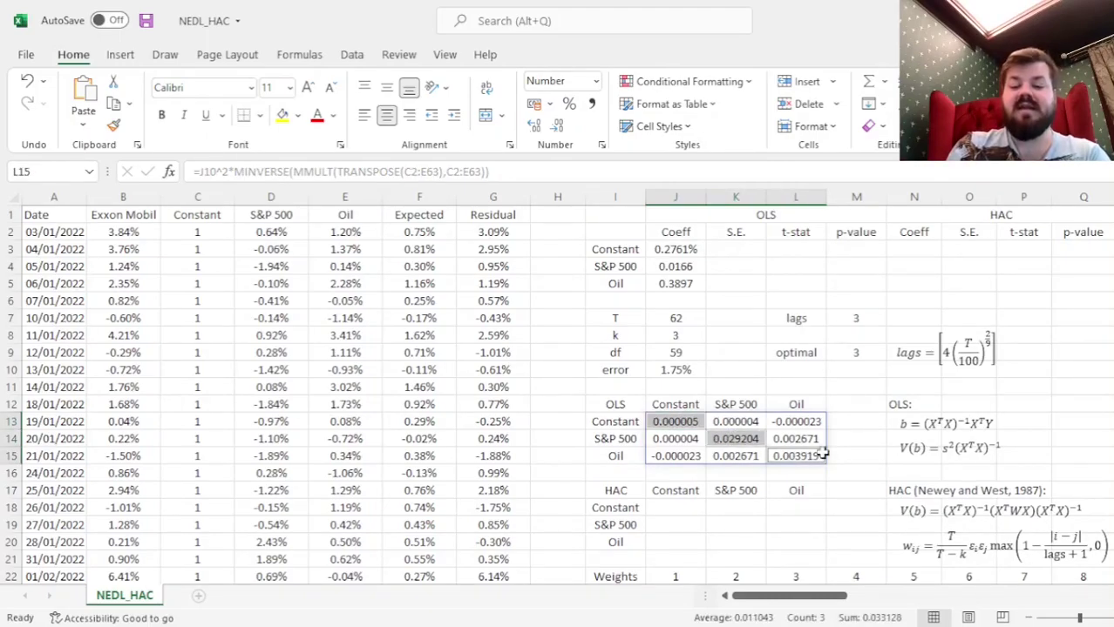
{"action": "left_click", "coordinate": [751, 247]}
{"action": "type", "text": "=SQRT("}
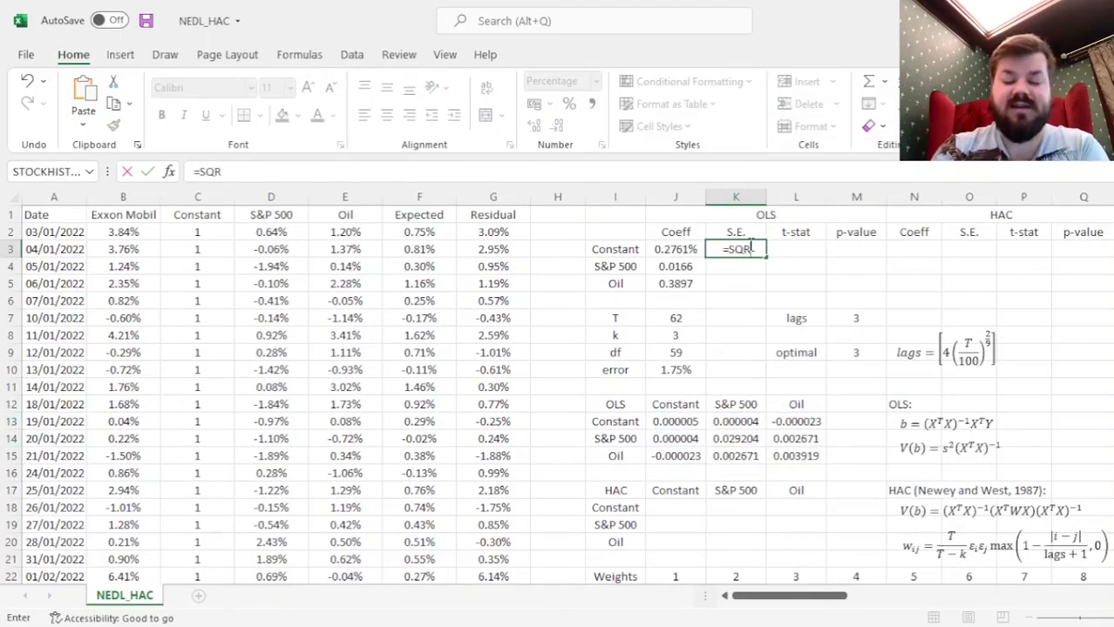
{"action": "left_click", "coordinate": [677, 422]}
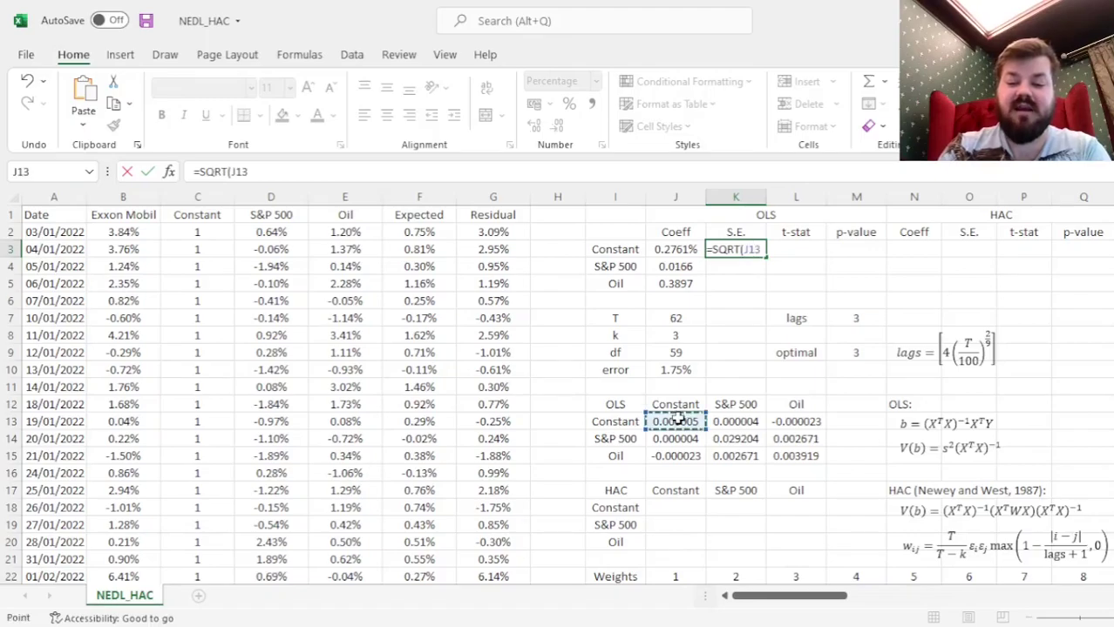
{"action": "key", "text": "Return"}
- Calculate the standard errors for S&P 500 in K4 as the square root of K14 and for oil in K5 as =SQRT(L15)
{"action": "type", "text": "=SQRT("}
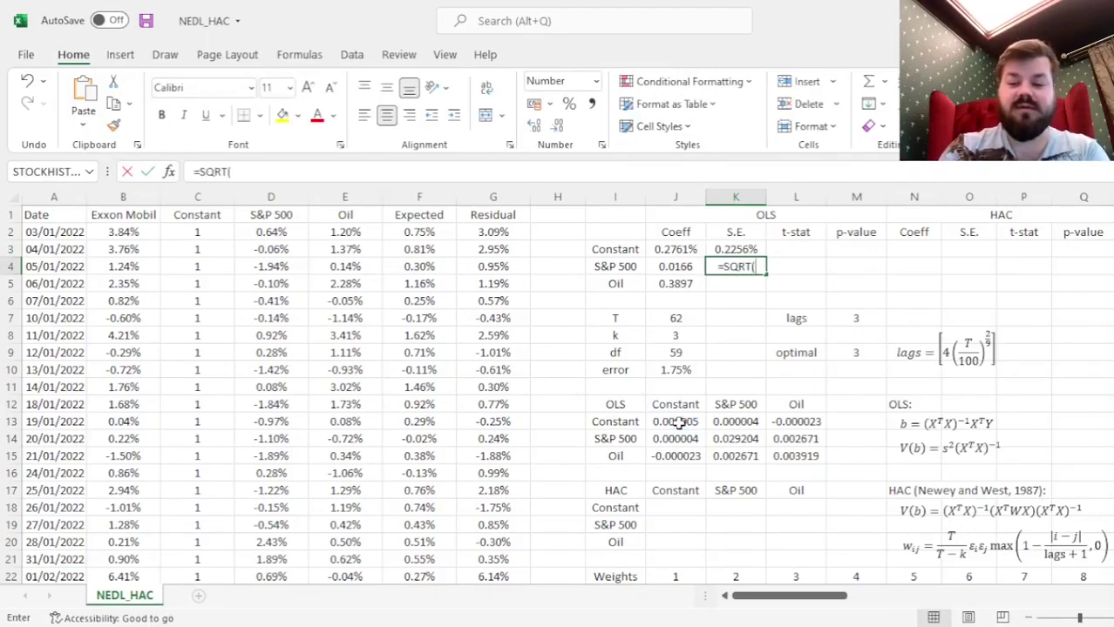
{"action": "left_click", "coordinate": [729, 439]}
{"action": "key", "text": "Return"}
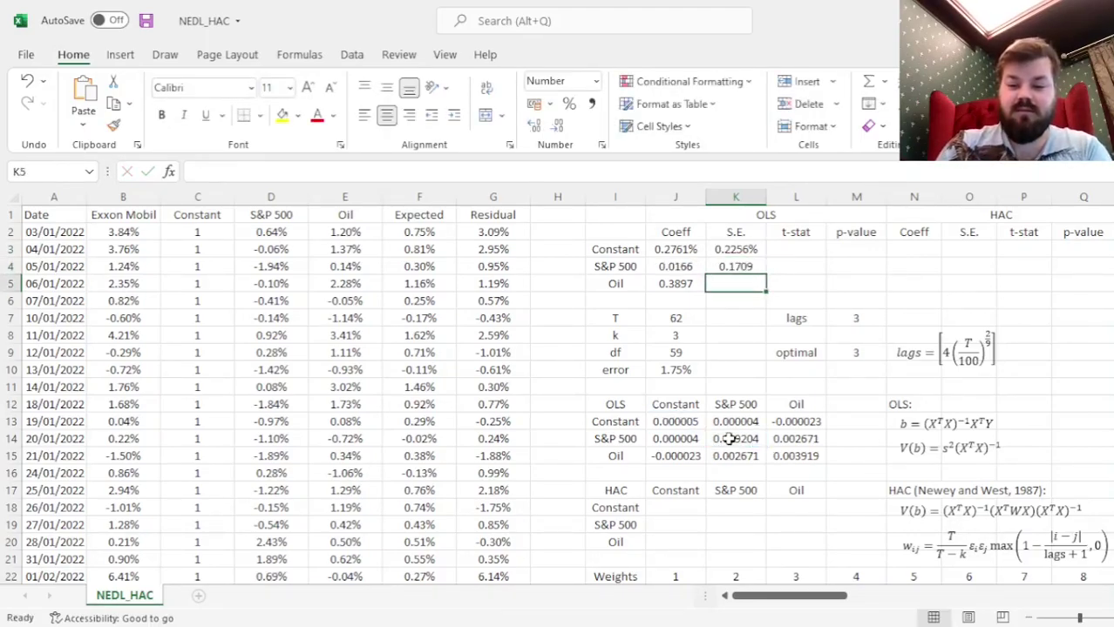
{"action": "type", "text": "=SQRT("}
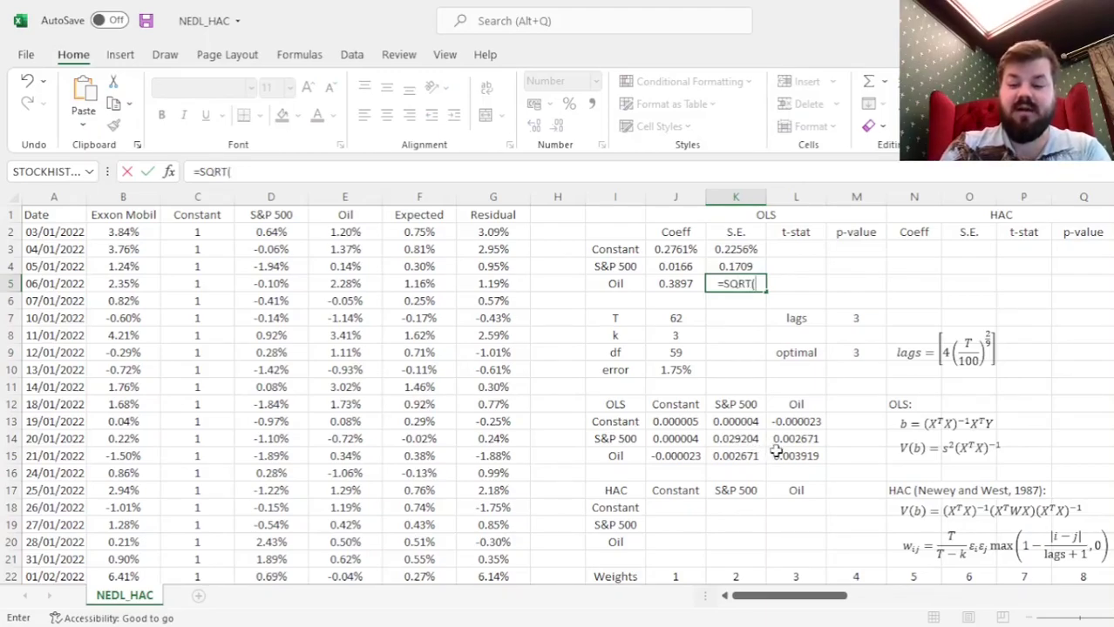
{"action": "left_click", "coordinate": [779, 455]}
{"action": "type", "text": ")"}
{"action": "key", "text": "Return"}
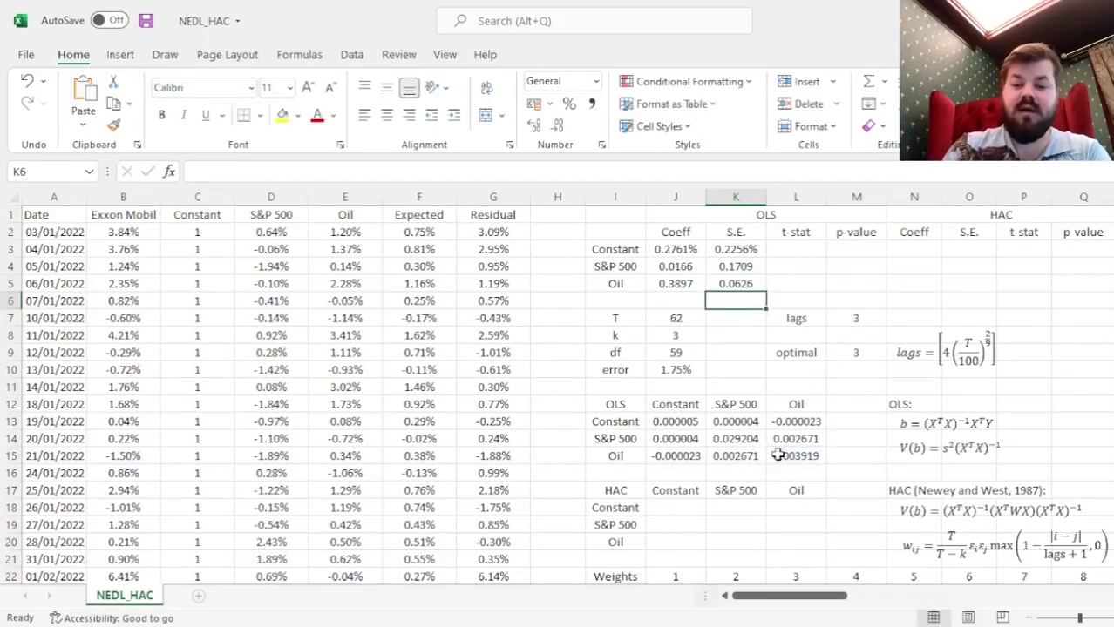
{"action": "key", "text": "Up"}
- Calculate the OLS t-statistic in L3 as =J3/K3 and fill the formula down to L5
{"action": "left_click", "coordinate": [780, 248]}
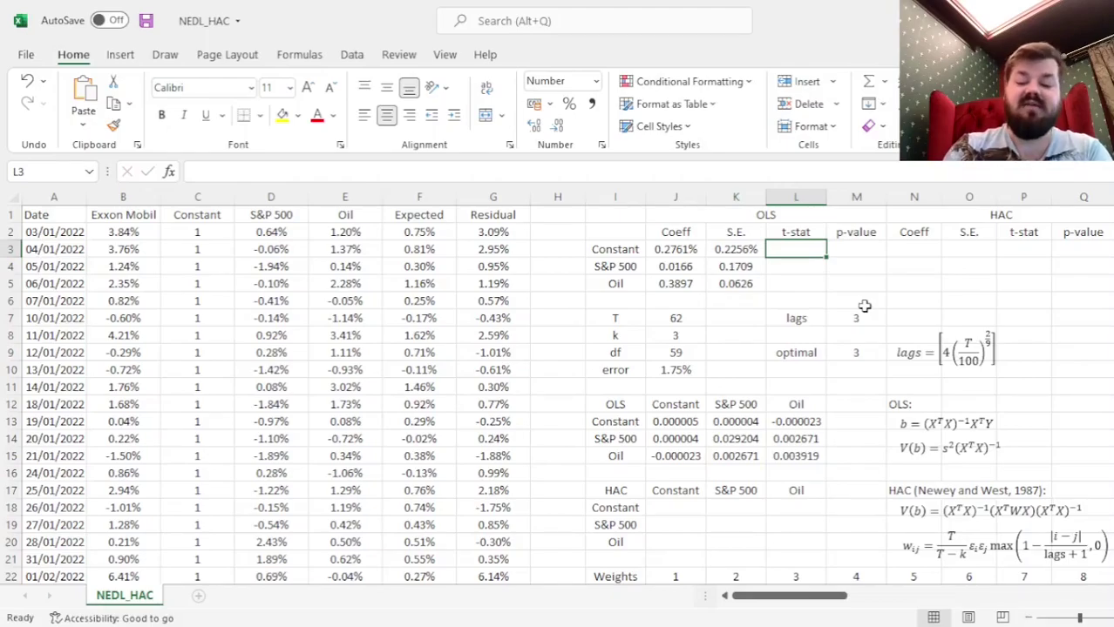
{"action": "type", "text": "="}
{"action": "key", "text": "Left"}
{"action": "key", "text": "Left"}
{"action": "type", "text": "/"}
{"action": "key", "text": "Left"}
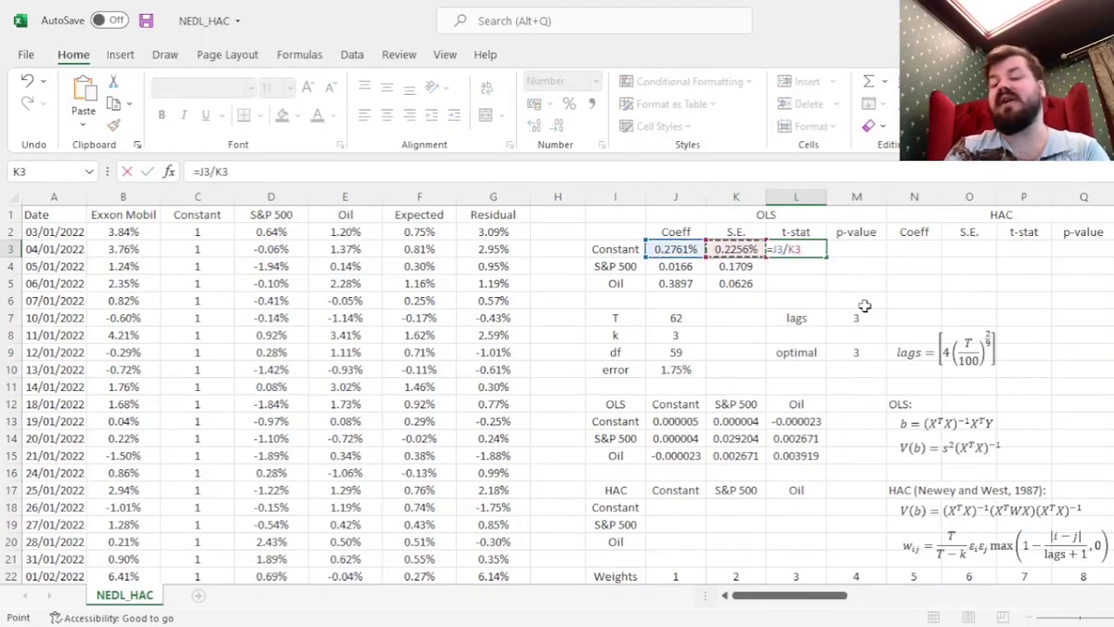
{"action": "key", "text": "Return"}
{"action": "key", "text": "Up"}
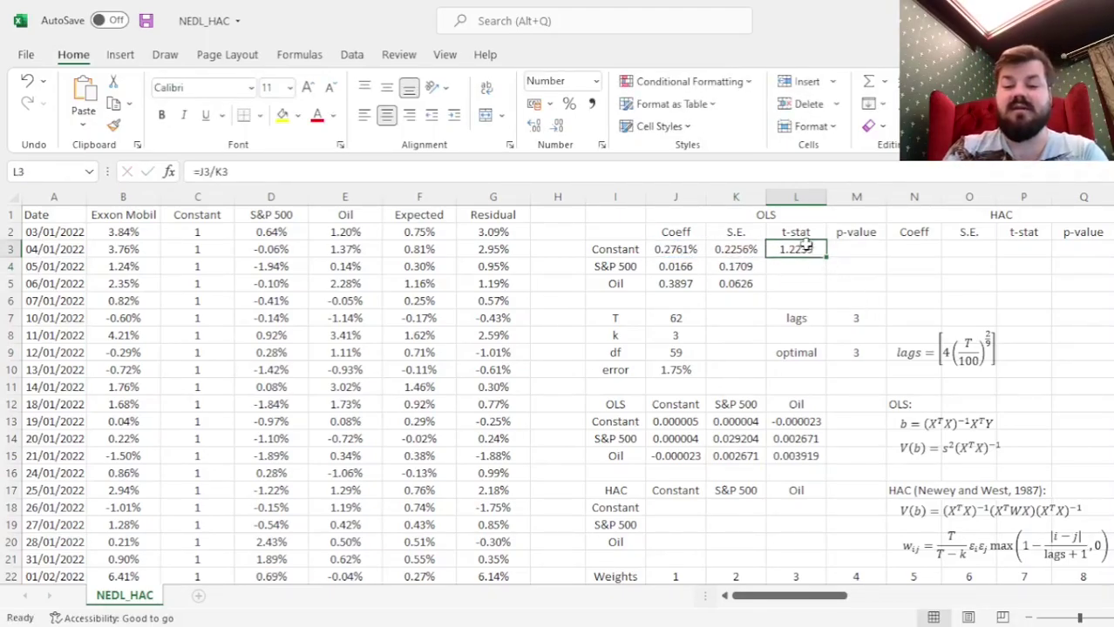
{"action": "left_click_drag", "start_coordinate": [826, 255], "coordinate": [828, 284]}
- Calculate the two-tailed p-value in M3 as =T.DIST.2T(ABS(L3),$J$9) and fill the formula down to M5
{"action": "left_click_drag", "start_coordinate": [862, 253], "coordinate": [870, 237]}
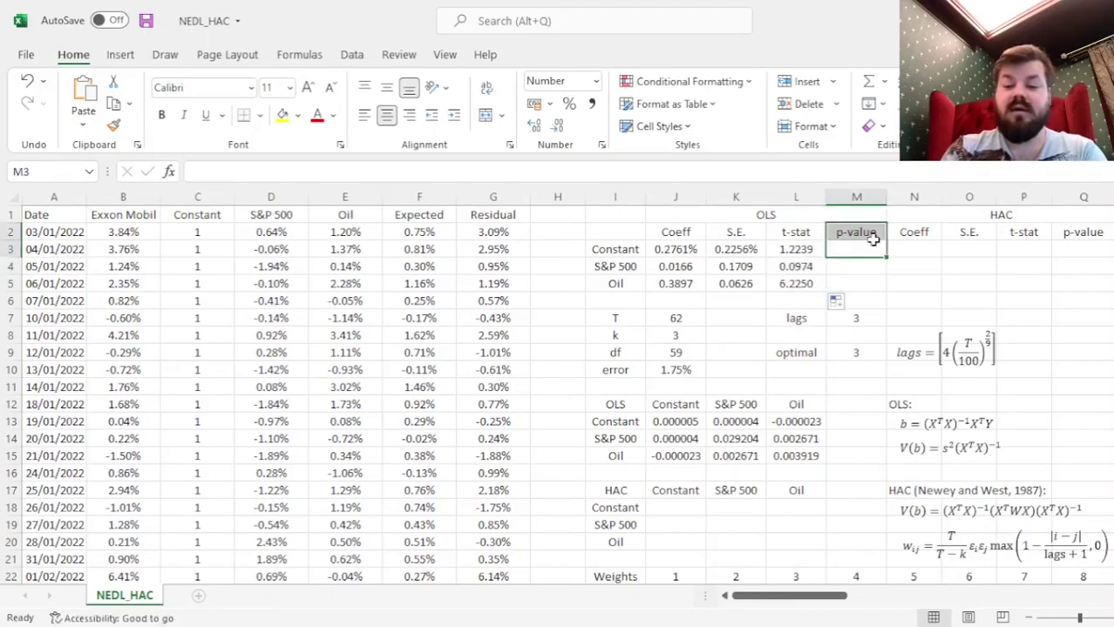
{"action": "left_click", "coordinate": [858, 249]}
{"action": "type", "text": "=T.D"}
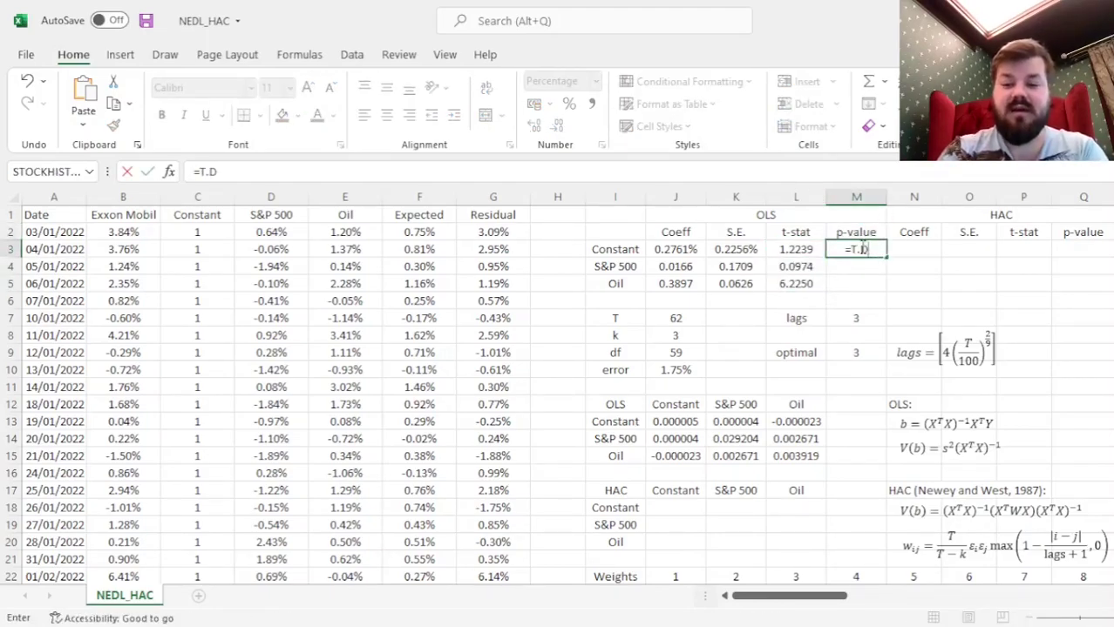
{"action": "type", "text": "iST.2"}
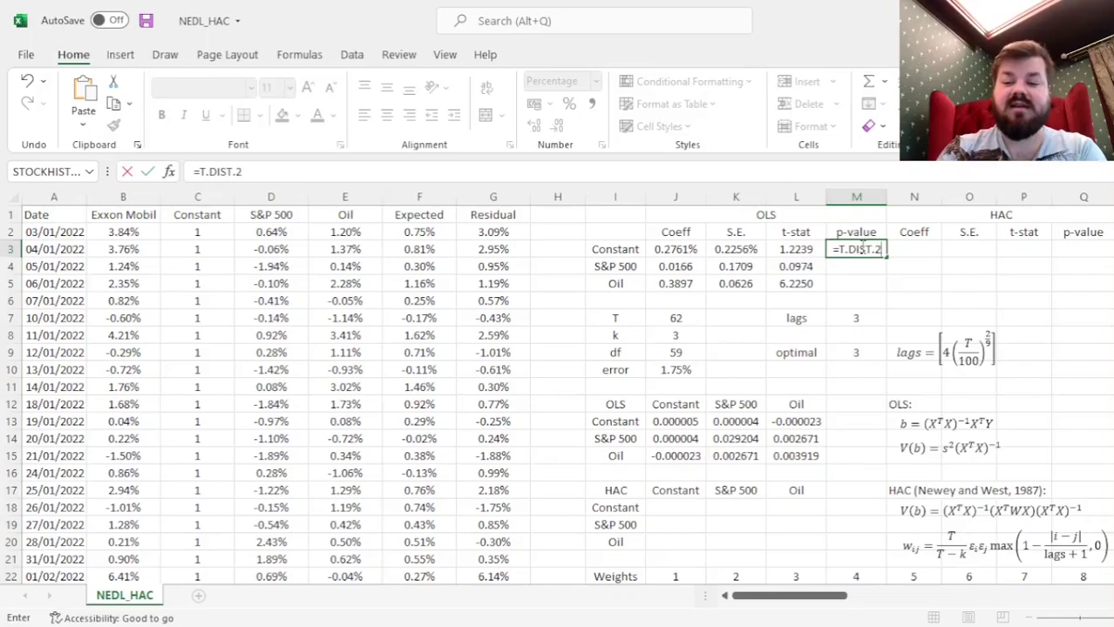
{"action": "type", "text": "T(ABS(L3)"}
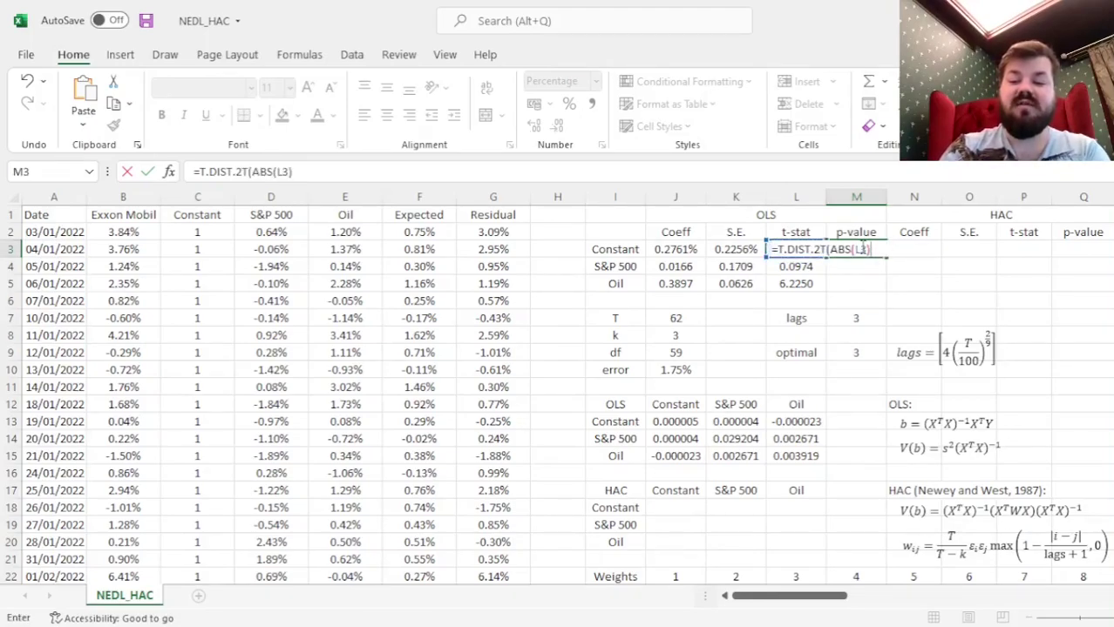
{"action": "type", "text": ","}
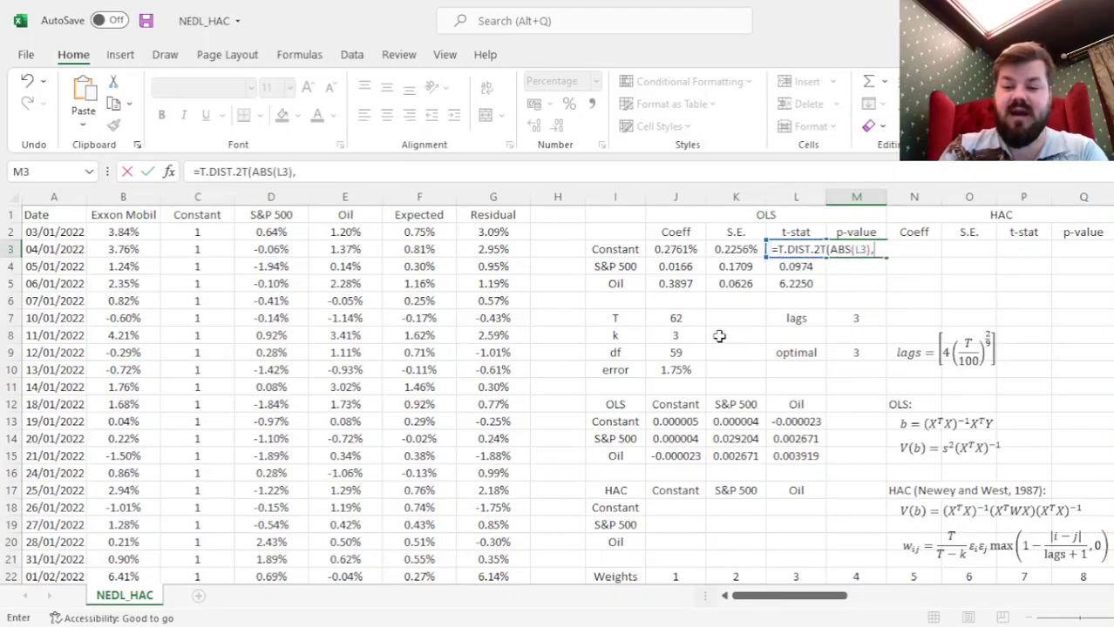
{"action": "left_click", "coordinate": [676, 352]}
{"action": "left_click", "coordinate": [303, 171]}
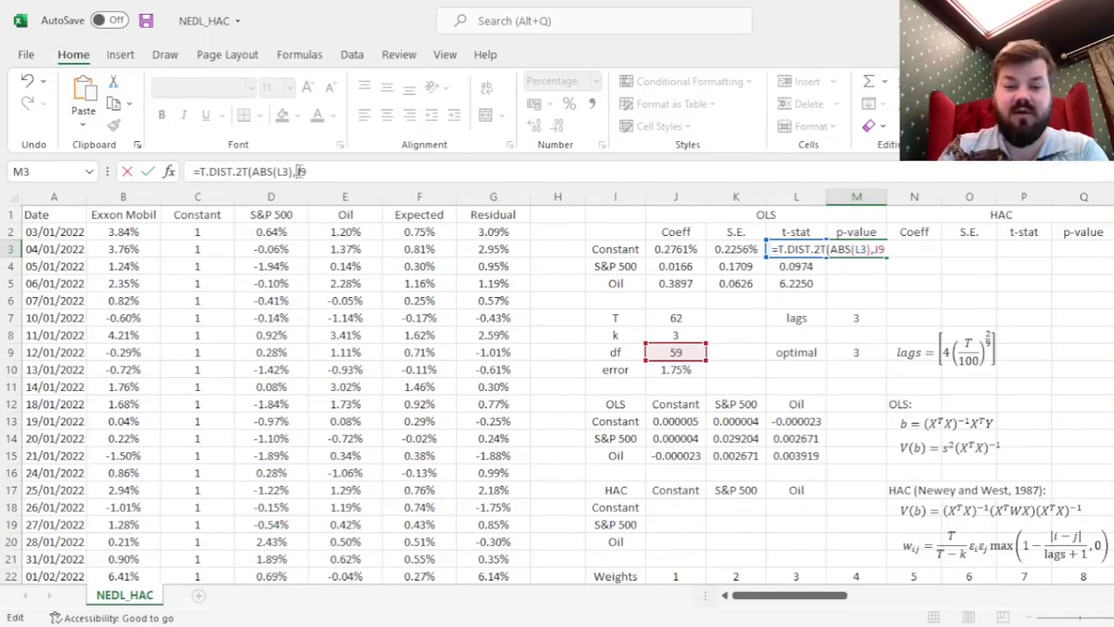
{"action": "key", "text": "F4"}
{"action": "type", "text": ")"}
{"action": "key", "text": "Return"}
{"action": "key", "text": "Up"}
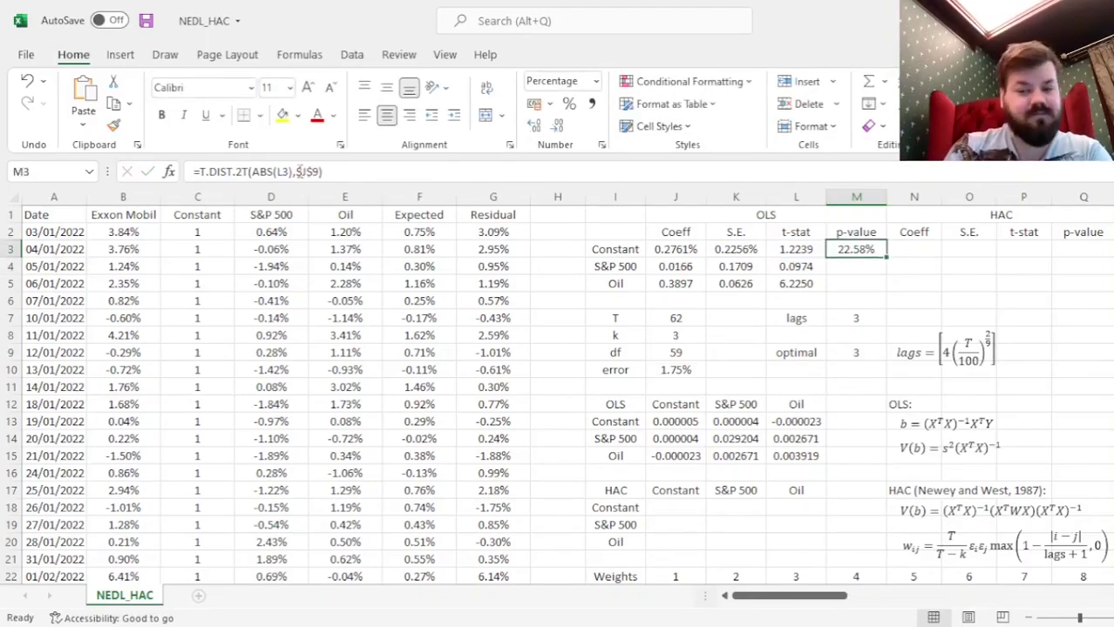
{"action": "left_click_drag", "start_coordinate": [891, 266], "coordinate": [891, 289]}
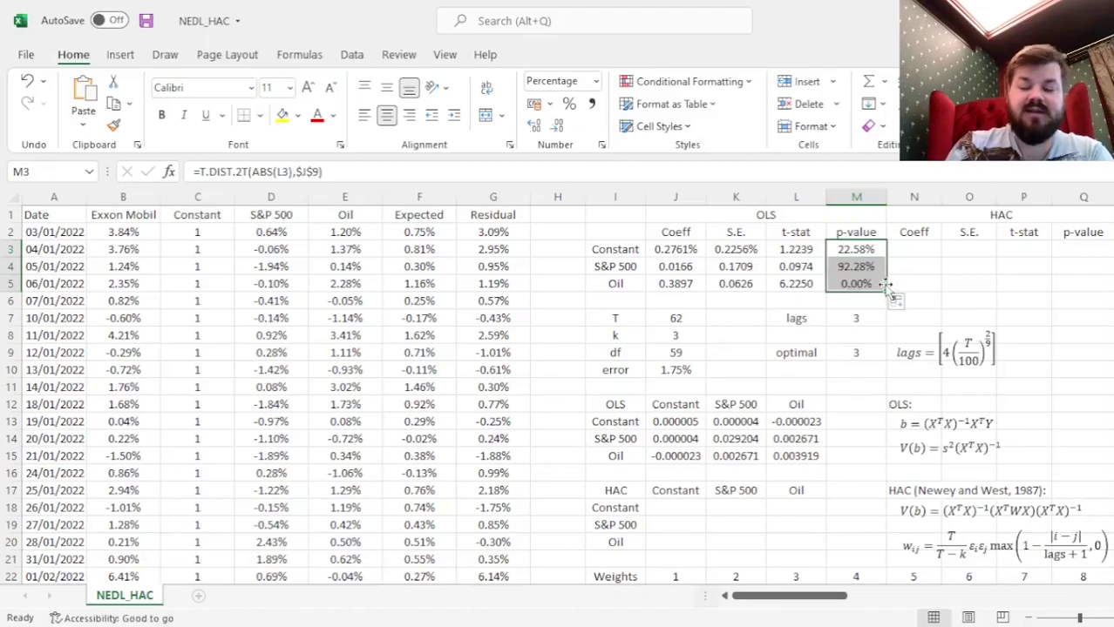
- Review the OLS p-values of the constant, S&P 500 and oil in M3:M5 for significance
{"action": "left_click", "coordinate": [856, 273]}
{"action": "left_click", "coordinate": [856, 281]}
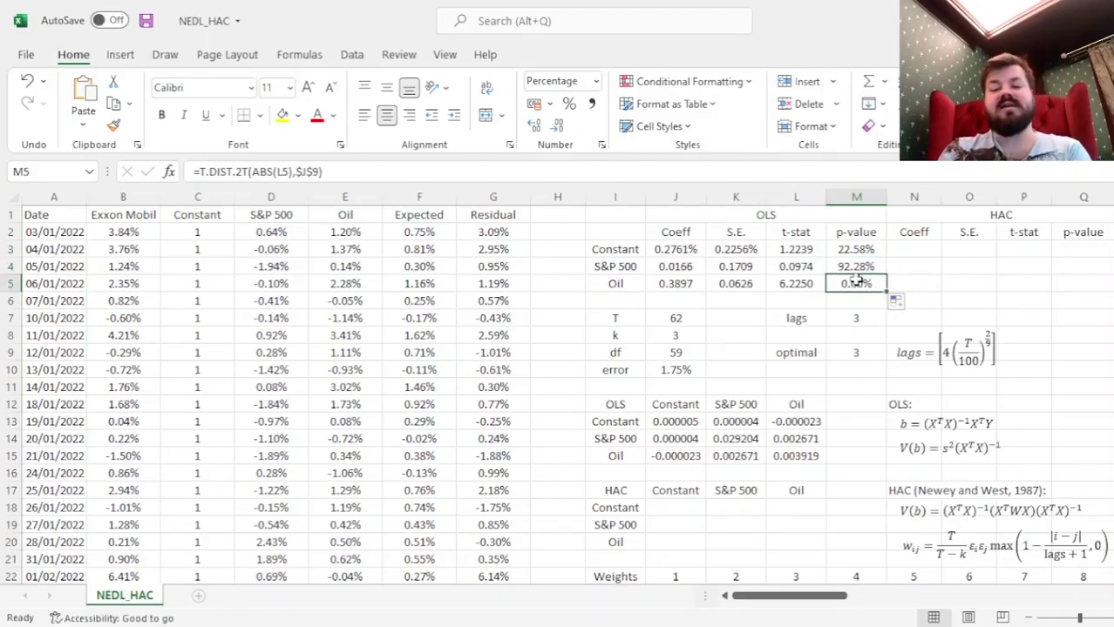
{"action": "left_click", "coordinate": [622, 277]}
{"action": "left_click", "coordinate": [863, 250]}
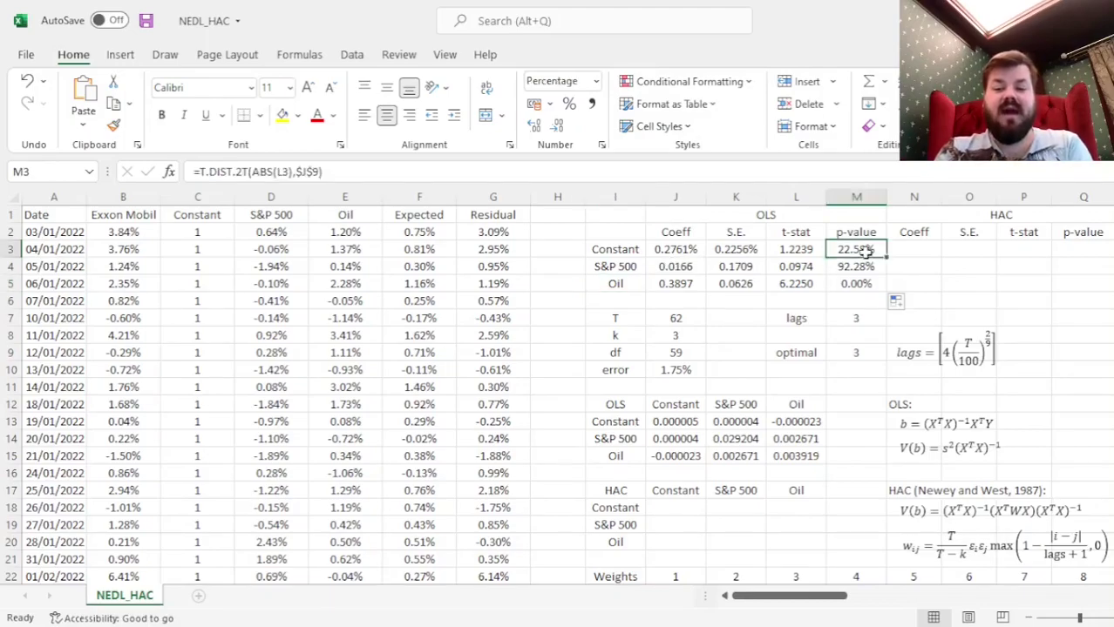
{"action": "left_click", "coordinate": [862, 266]}
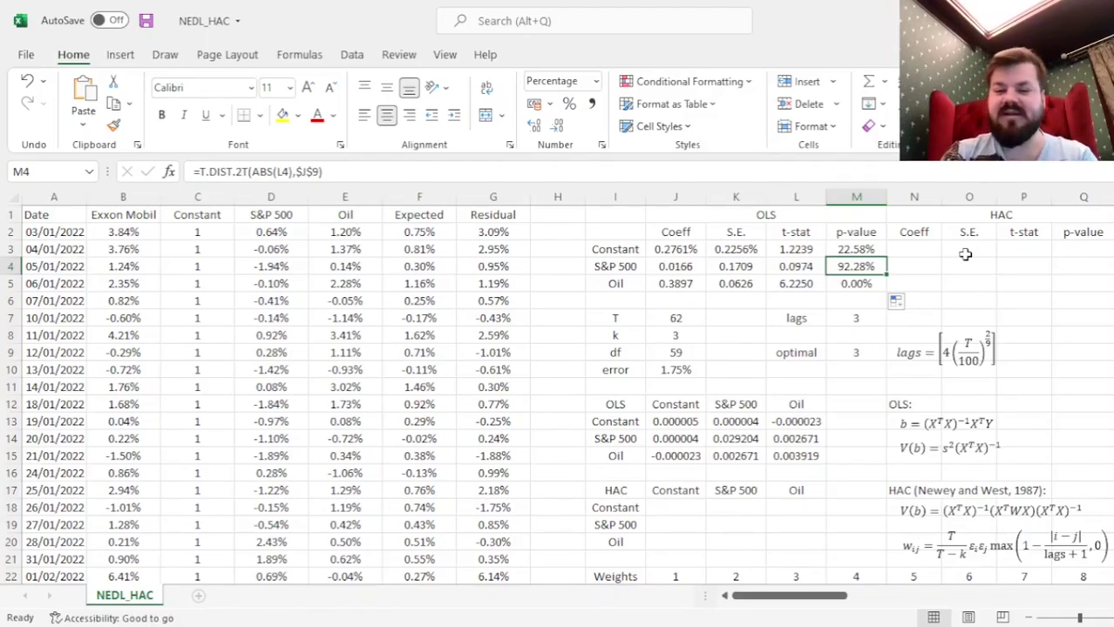
{"action": "left_click_drag", "start_coordinate": [862, 250], "coordinate": [876, 285]}
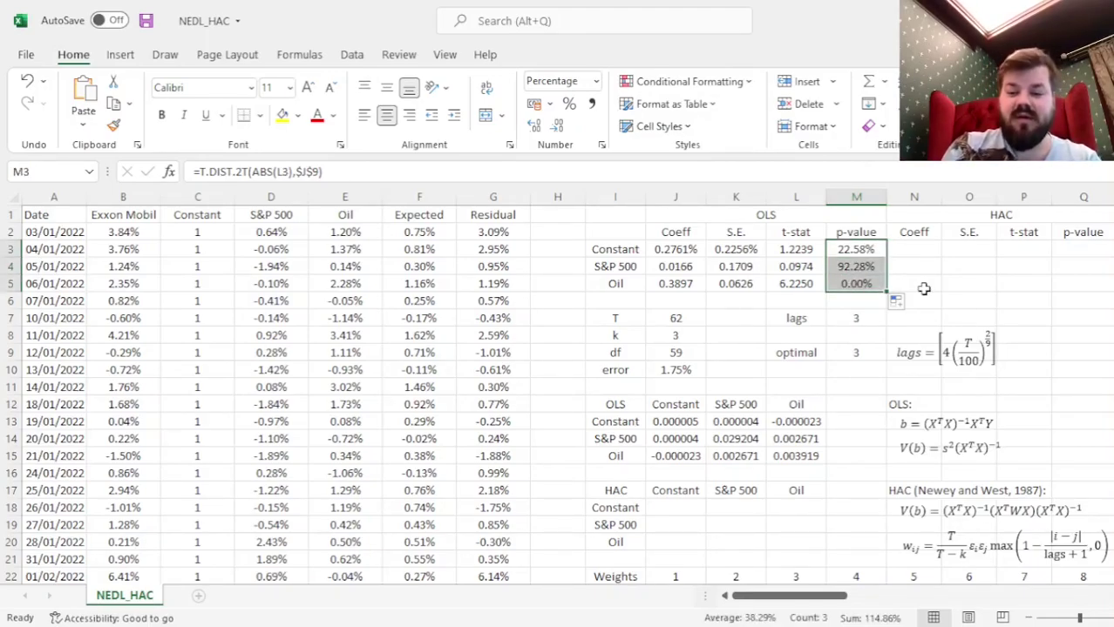
- Examine the Newey-West HAC variance formula beside the HAC matrix, focusing on its middle X'WX term
{"action": "left_click", "coordinate": [863, 422]}
{"action": "scroll", "coordinate": [863, 417], "scroll_direction": "down", "scroll_amount": 3}
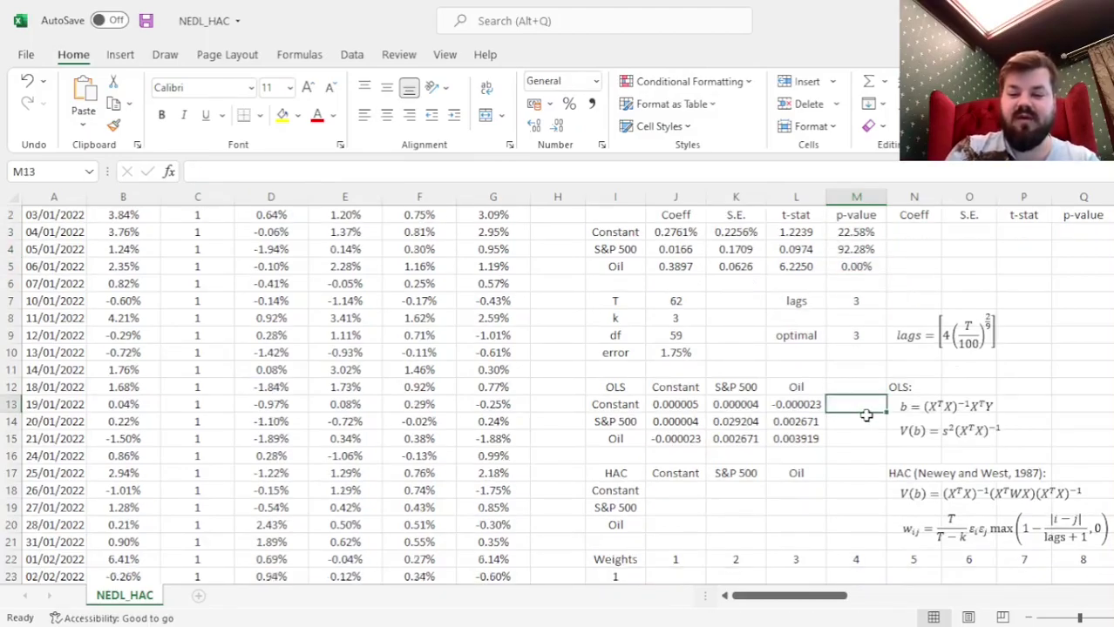
{"action": "left_click", "coordinate": [914, 371]}
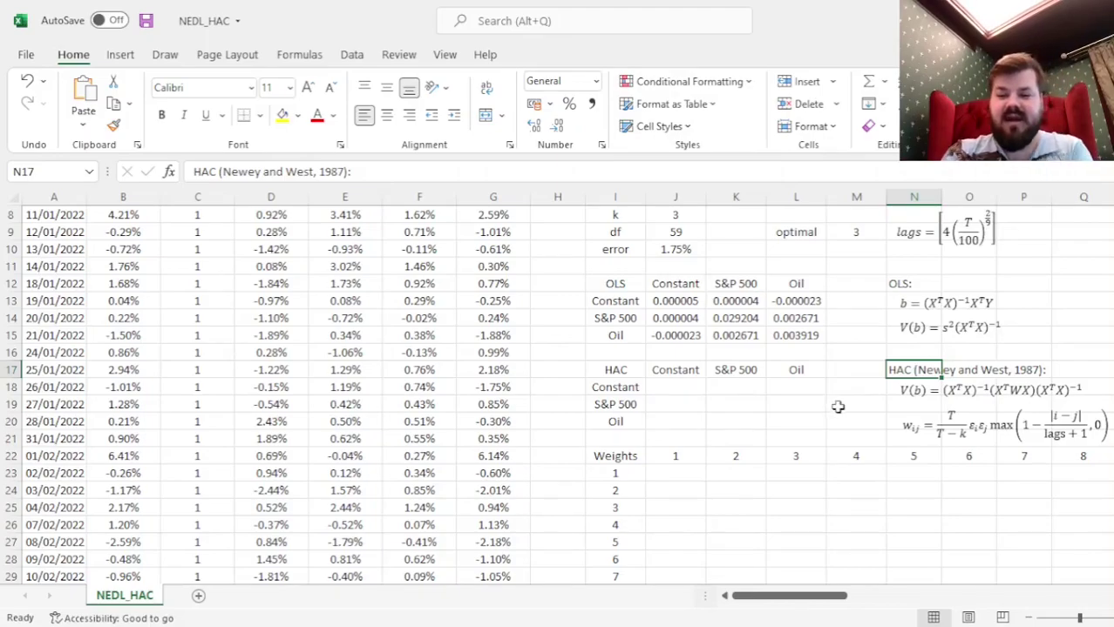
{"action": "left_click", "coordinate": [902, 394]}
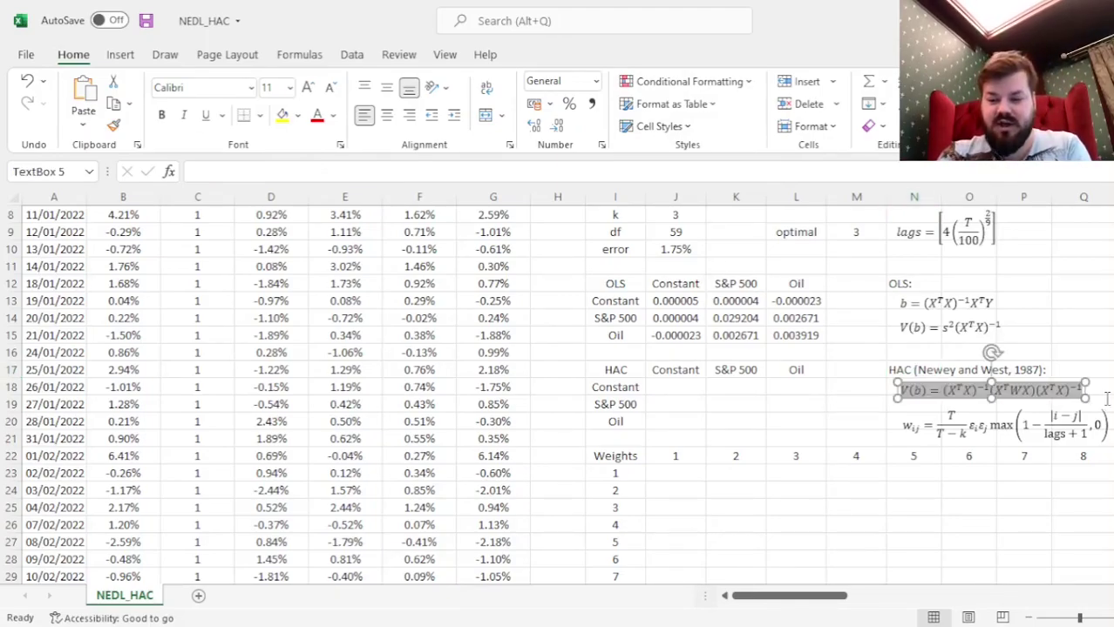
{"action": "left_click", "coordinate": [859, 392]}
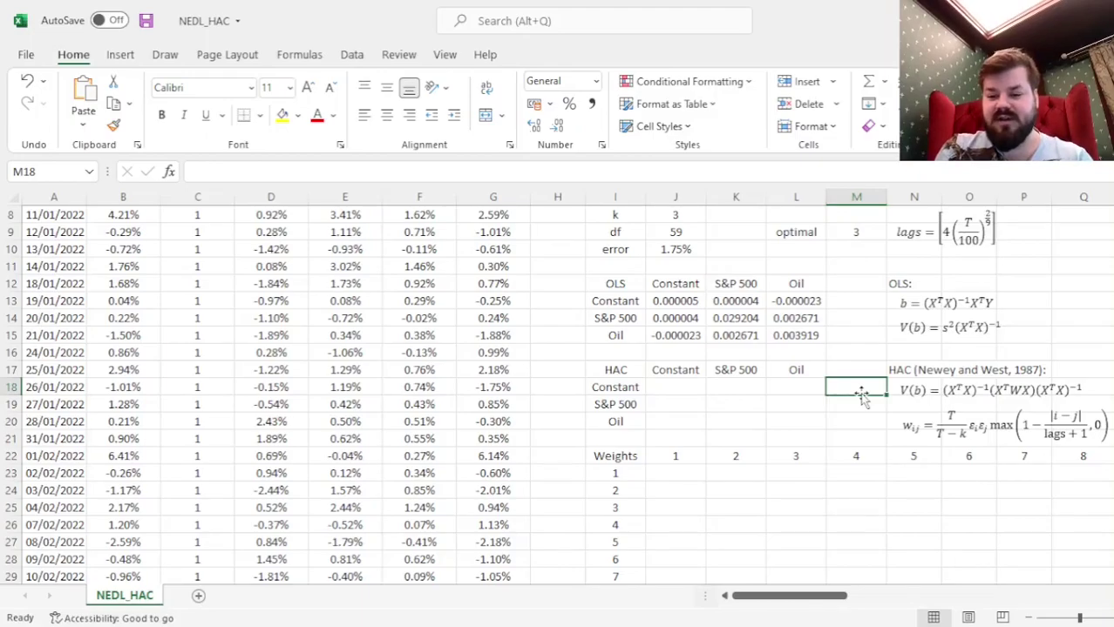
{"action": "left_click", "coordinate": [1013, 392]}
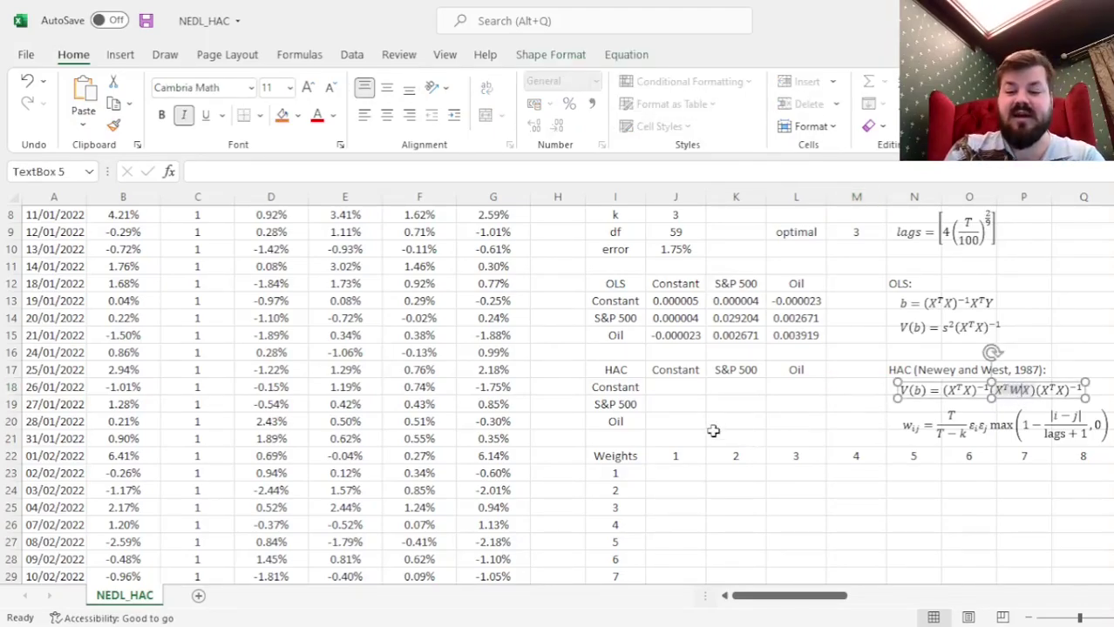
{"action": "left_click", "coordinate": [863, 419]}
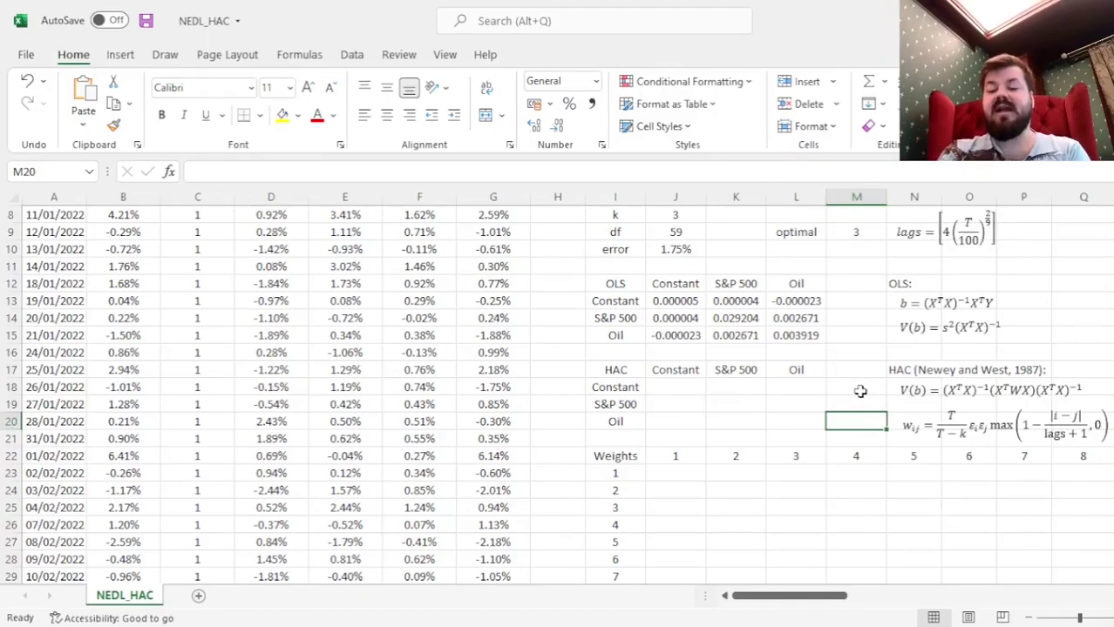
- Clear the optimal lag cell M9 and review the lags input in M7 against the optimal-lag formula
{"action": "scroll", "coordinate": [860, 391], "scroll_direction": "up", "scroll_amount": 3}
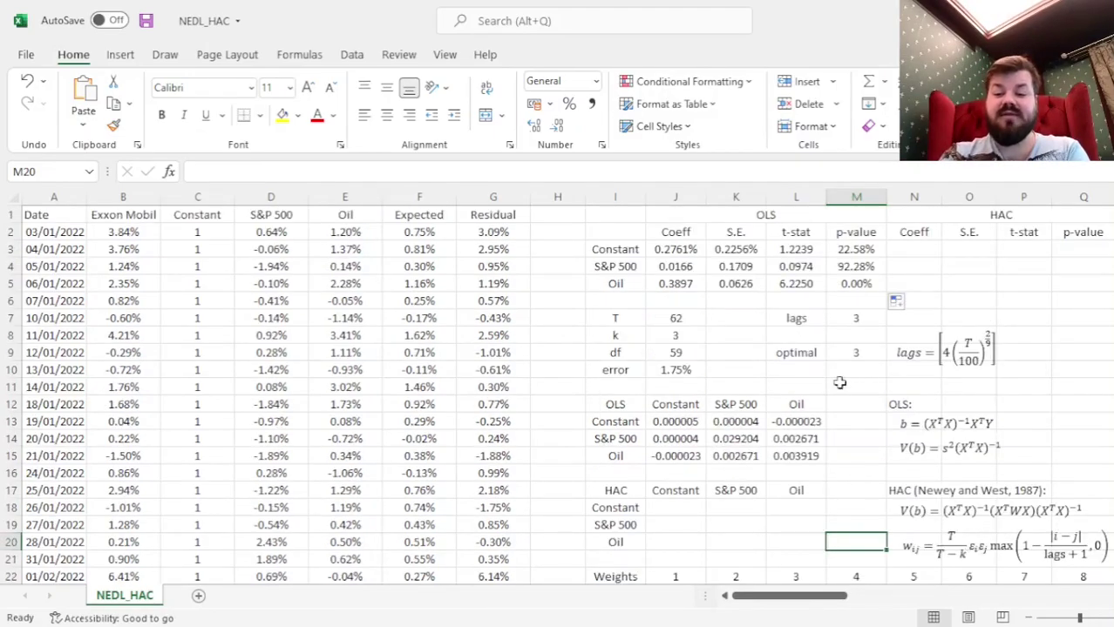
{"action": "left_click", "coordinate": [854, 356]}
{"action": "key", "text": "Delete"}
{"action": "key", "text": "Up"}
{"action": "key", "text": "Up"}
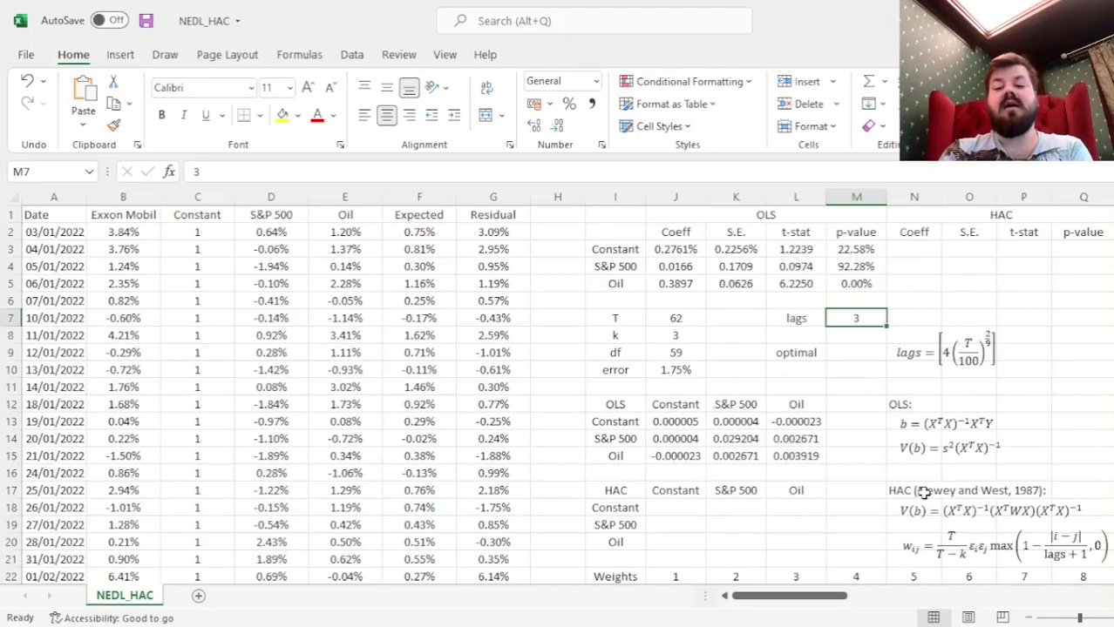
{"action": "key", "text": "Right"}
{"action": "key", "text": "Left"}
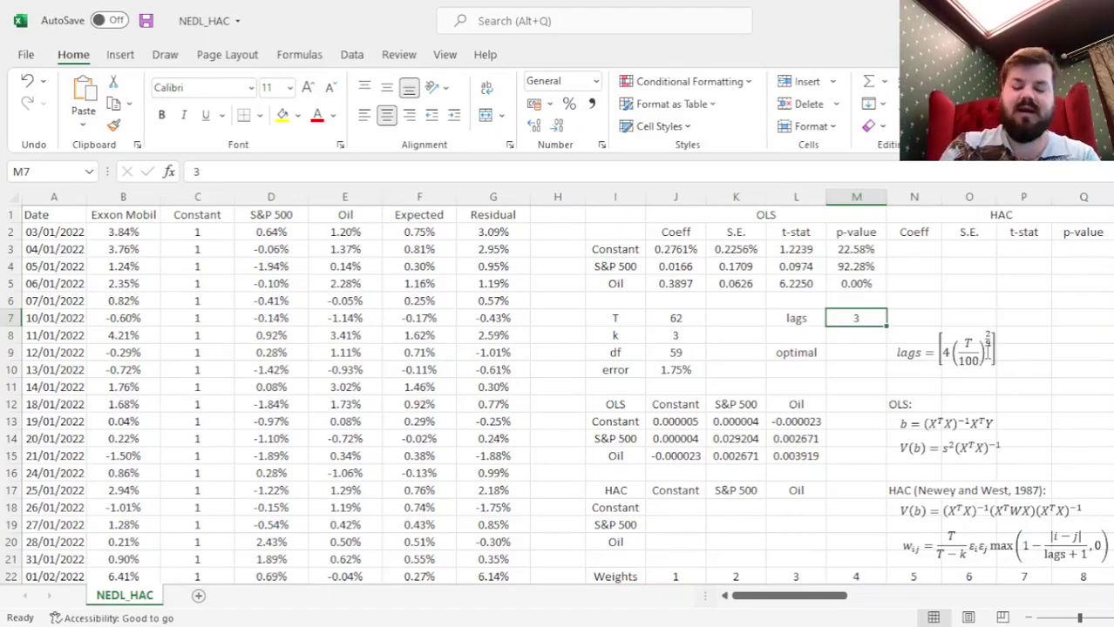
{"action": "left_click", "coordinate": [906, 352]}
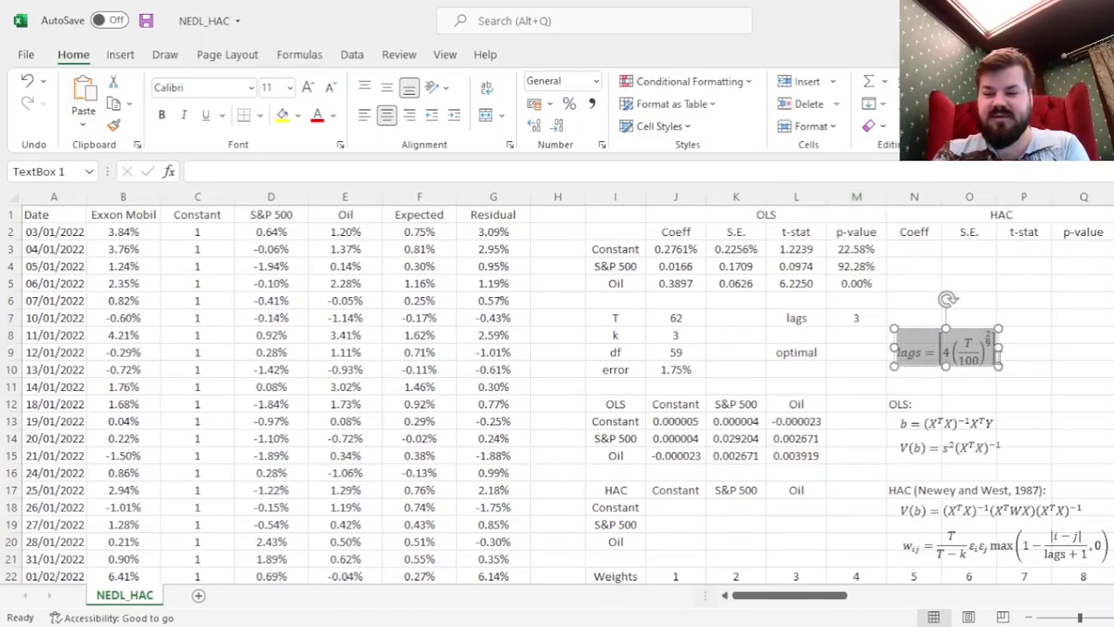
{"action": "left_click", "coordinate": [1044, 376]}
{"action": "left_click", "coordinate": [856, 317]}
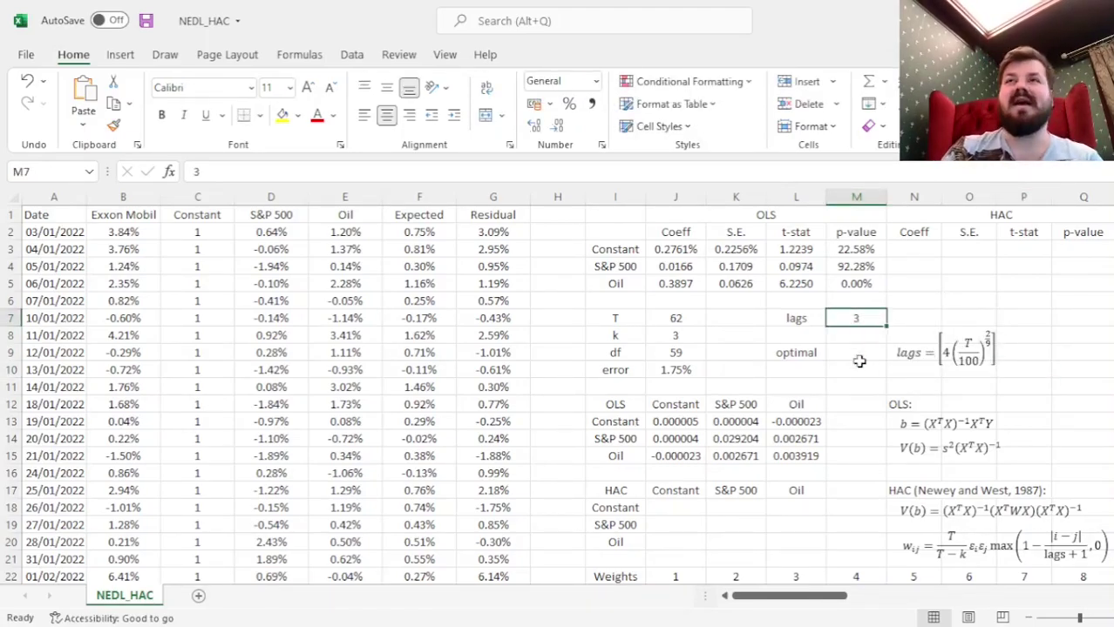
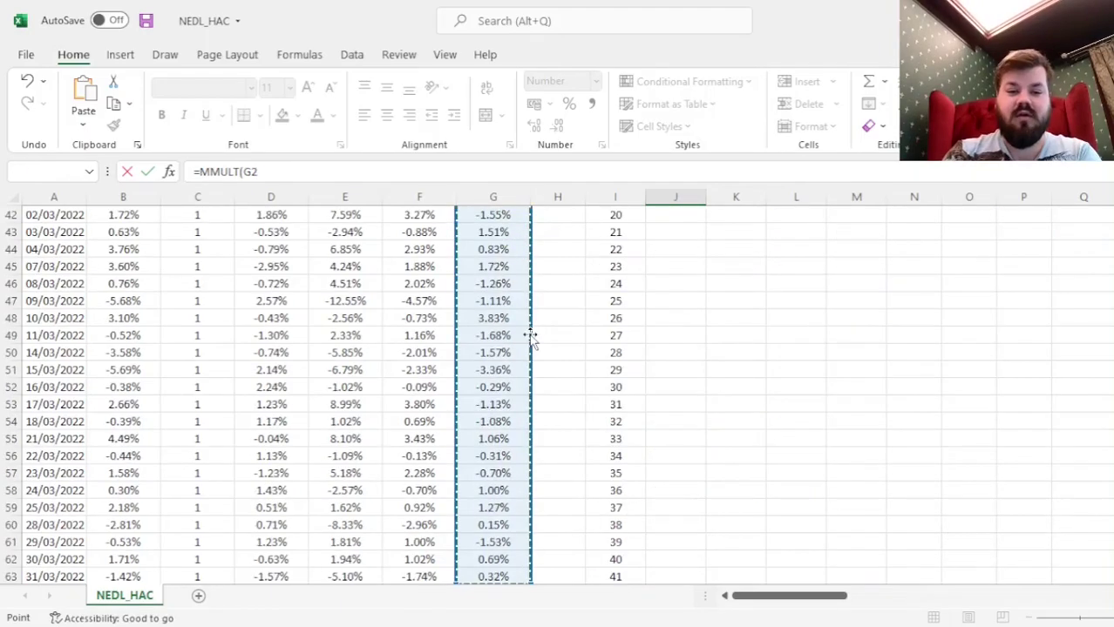
- Complete the residual cross-product matrix formula in J87 as =MMULT(G2:G63,TRANSPOSE(G2:G63))
{"action": "type", "text": ",TRANS"}
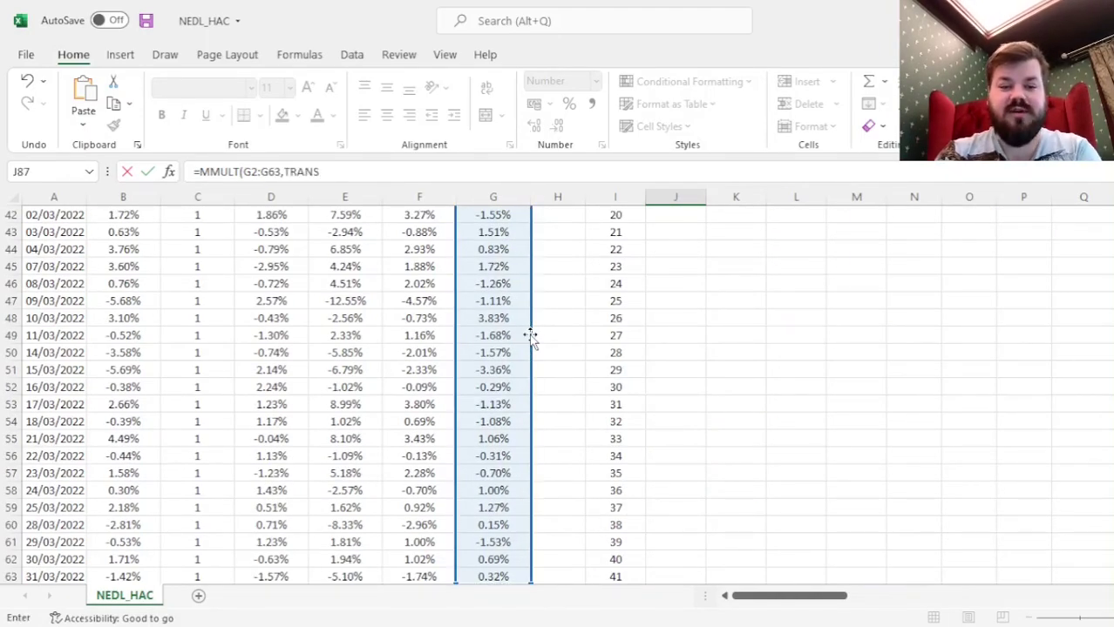
{"action": "type", "text": "POSE("}
{"action": "left_click", "coordinate": [257, 172]}
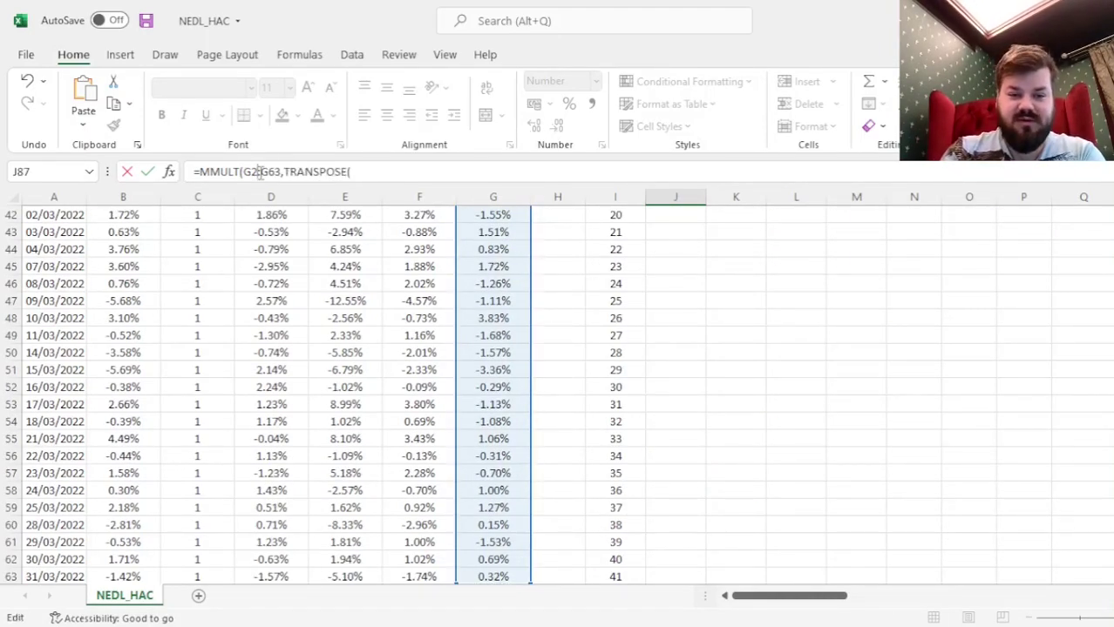
{"action": "double_click", "coordinate": [258, 171]}
{"action": "key", "text": "ctrl+c"}
{"action": "left_click", "coordinate": [355, 171]}
{"action": "key", "text": "ctrl+v"}
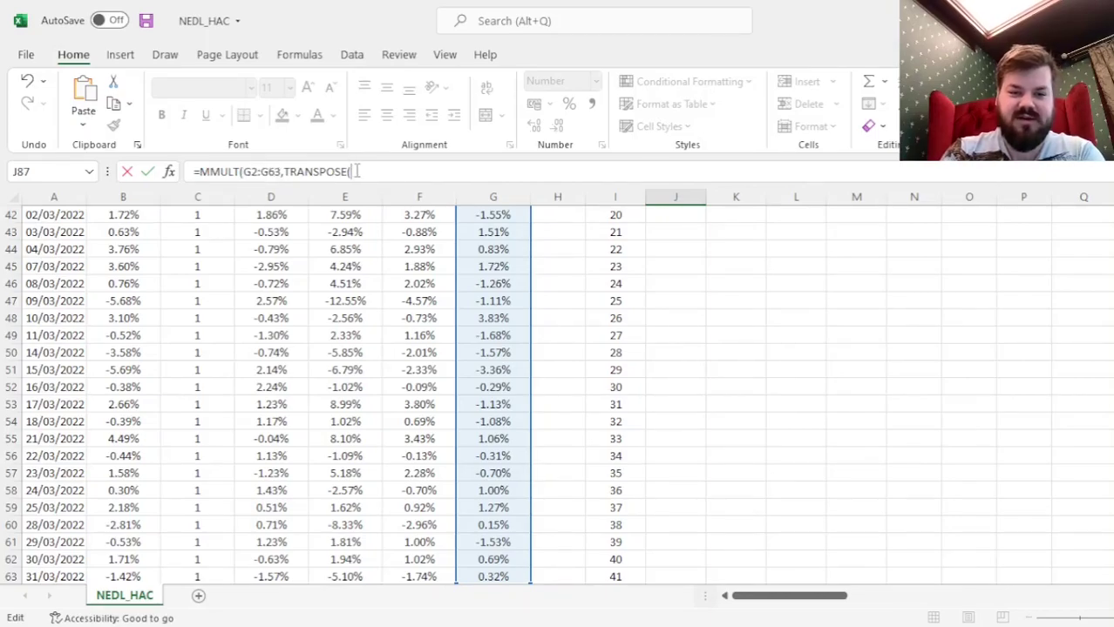
{"action": "type", "text": "))"}
{"action": "key", "text": "Return"}
- Inspect the extent and values of the e(i)*e(j) matrix starting at J87
{"action": "key", "text": "Up"}
{"action": "key", "text": "Up"}
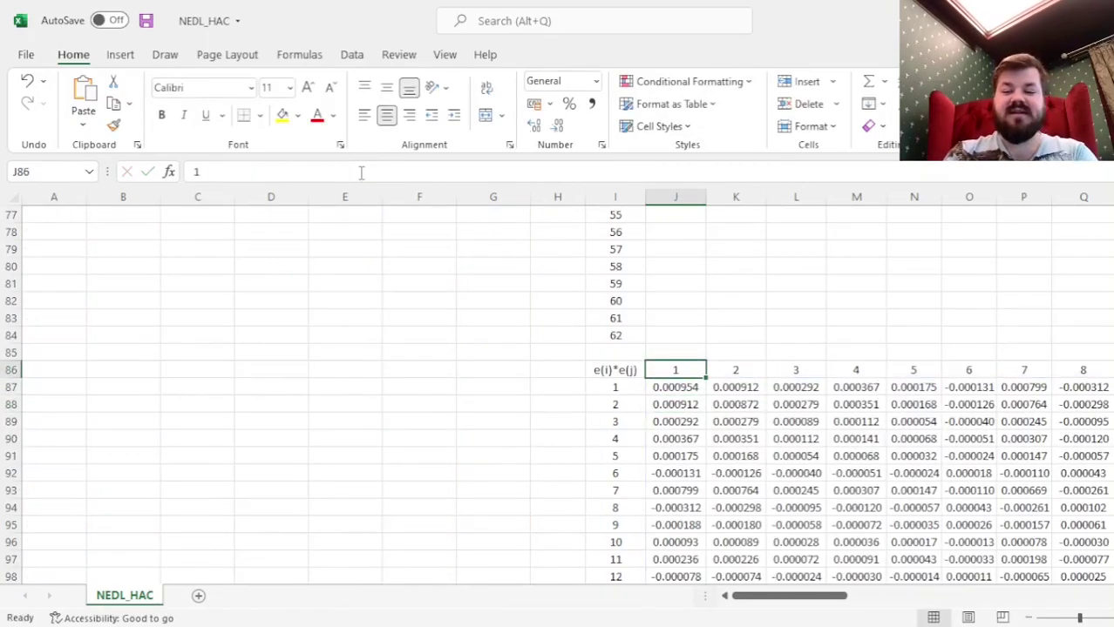
{"action": "key", "text": "ctrl+Right"}
{"action": "key", "text": "ctrl+Left"}
{"action": "key", "text": "ctrl+Down"}
{"action": "key", "text": "ctrl+Up"}
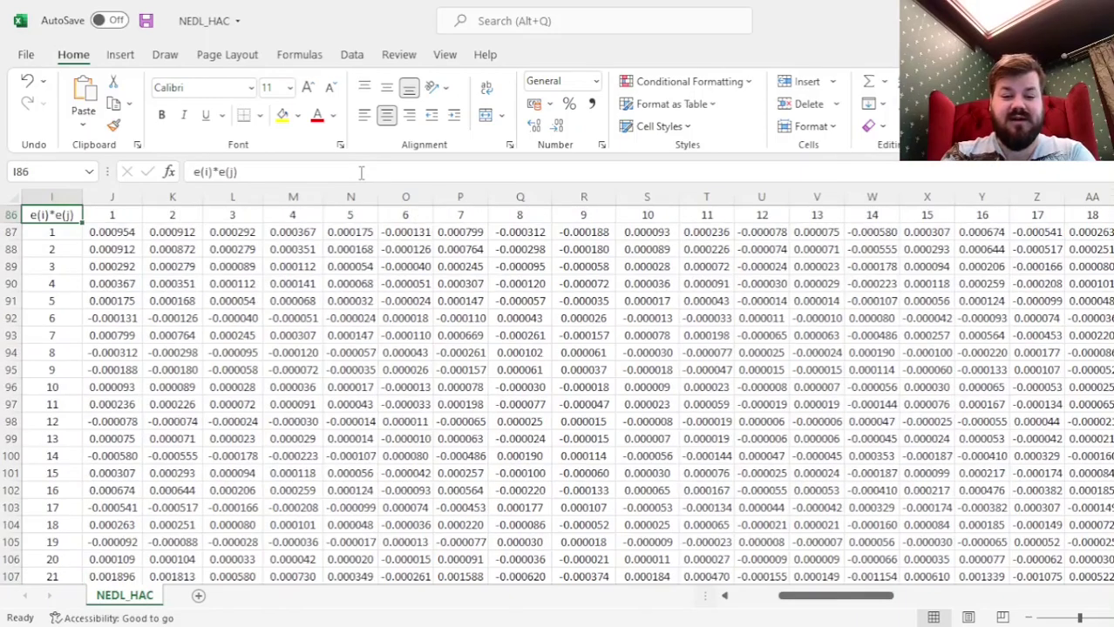
{"action": "key", "text": "Down"}
{"action": "key", "text": "Right"}
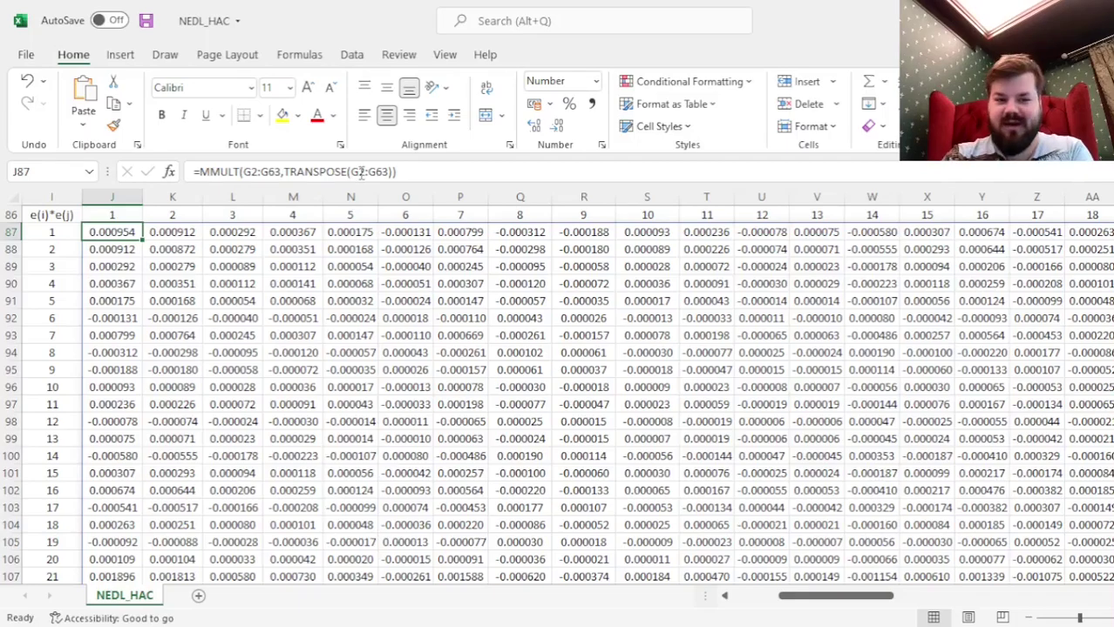
{"action": "key", "text": "Left"}
{"action": "key", "text": "Up"}
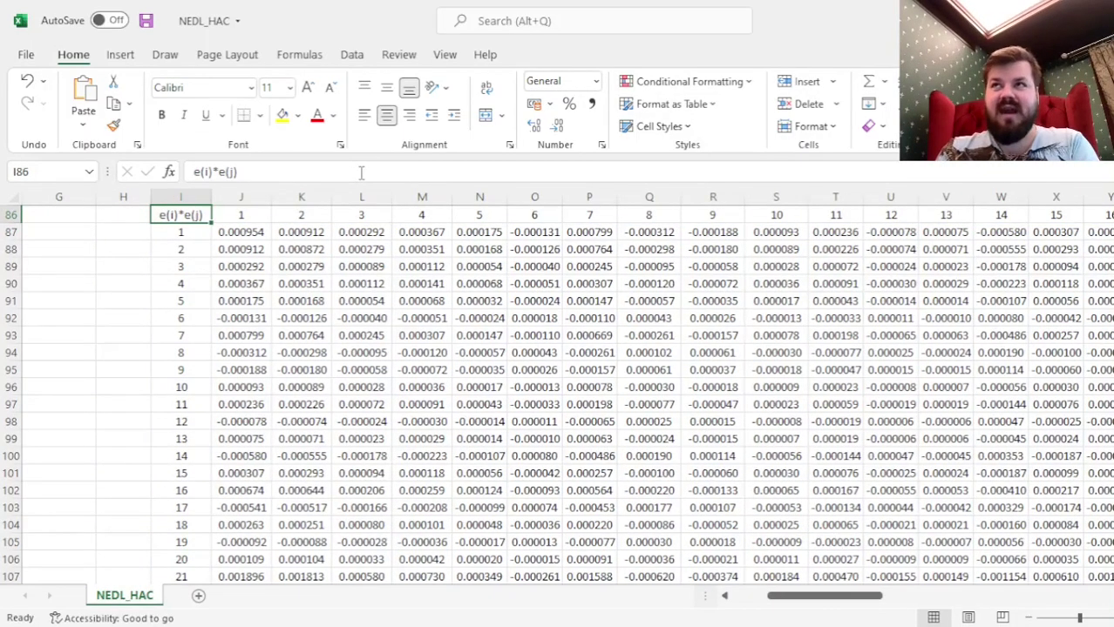
- Return to the HAC section and examine the weight formula's max term, with |i-j| divided by lags + 1
{"action": "key", "text": "ctrl+Up"}
{"action": "key", "text": "ctrl+Up"}
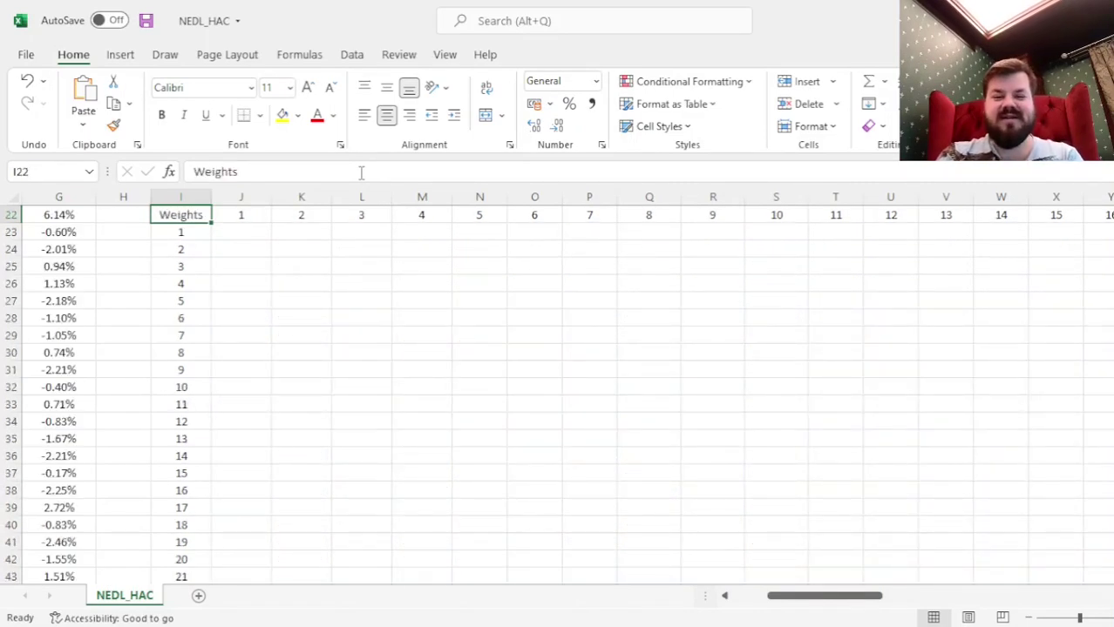
{"action": "key", "text": "ctrl+Up"}
{"action": "key", "text": "ctrl+Up"}
{"action": "key", "text": "ctrl+Up"}
{"action": "key", "text": "ctrl+Up"}
{"action": "key", "text": "ctrl+Up"}
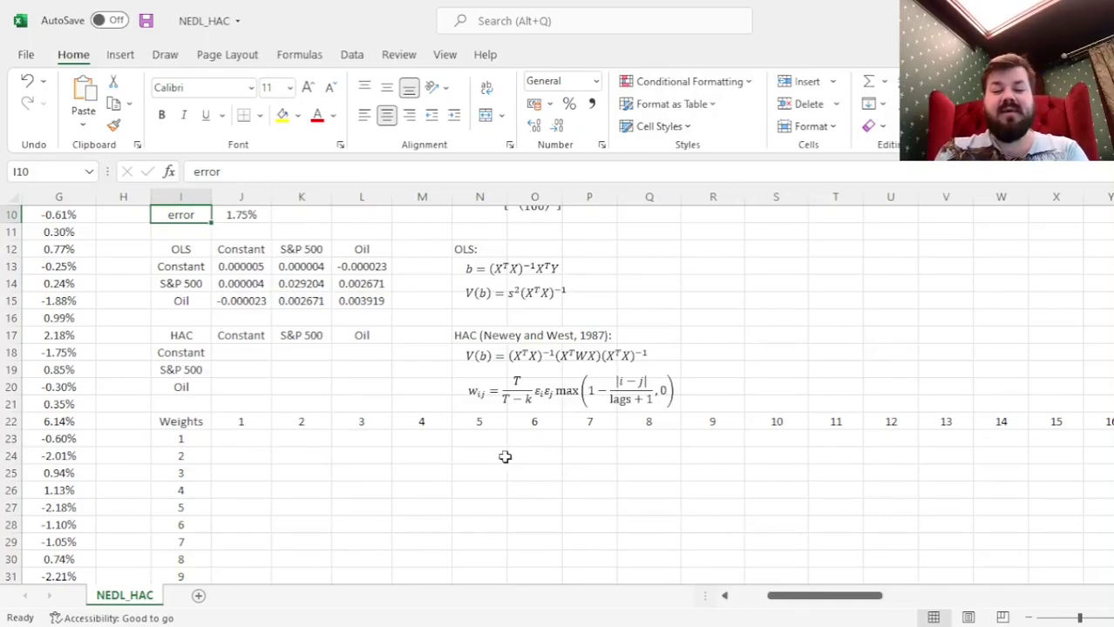
{"action": "left_click", "coordinate": [588, 391]}
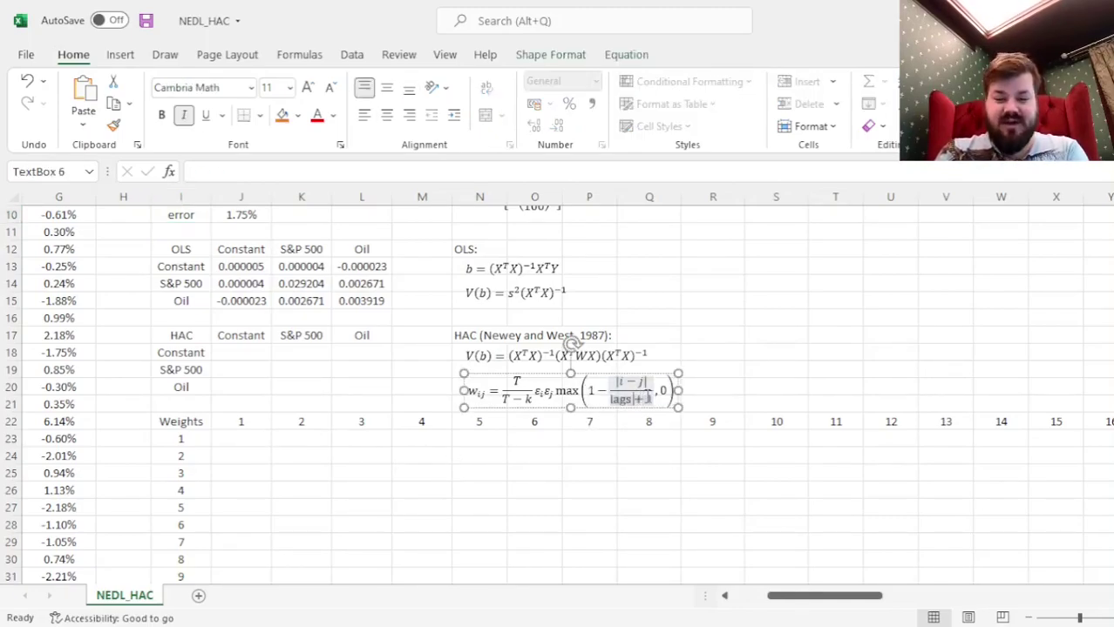
{"action": "left_click", "coordinate": [730, 389]}
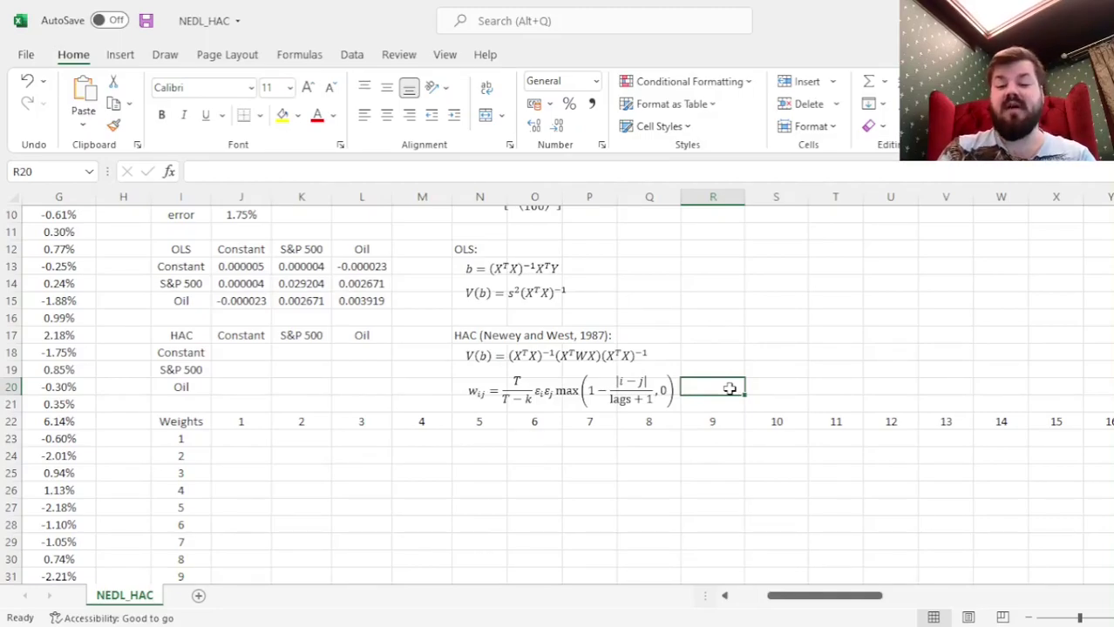
{"action": "left_click_drag", "start_coordinate": [592, 389], "coordinate": [655, 392]}
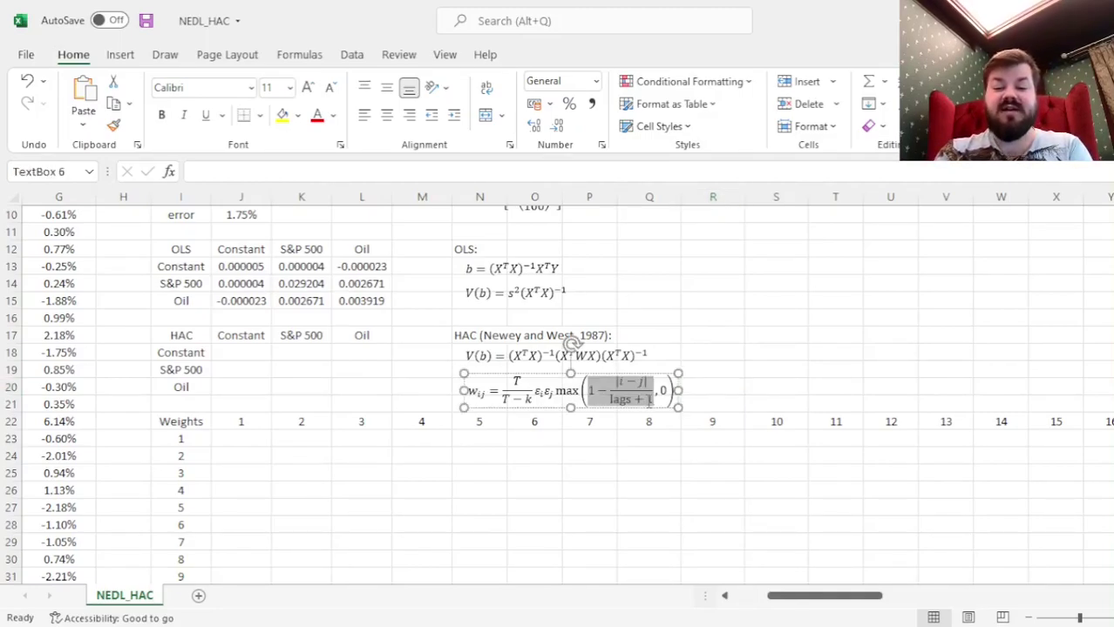
{"action": "left_click", "coordinate": [768, 408]}
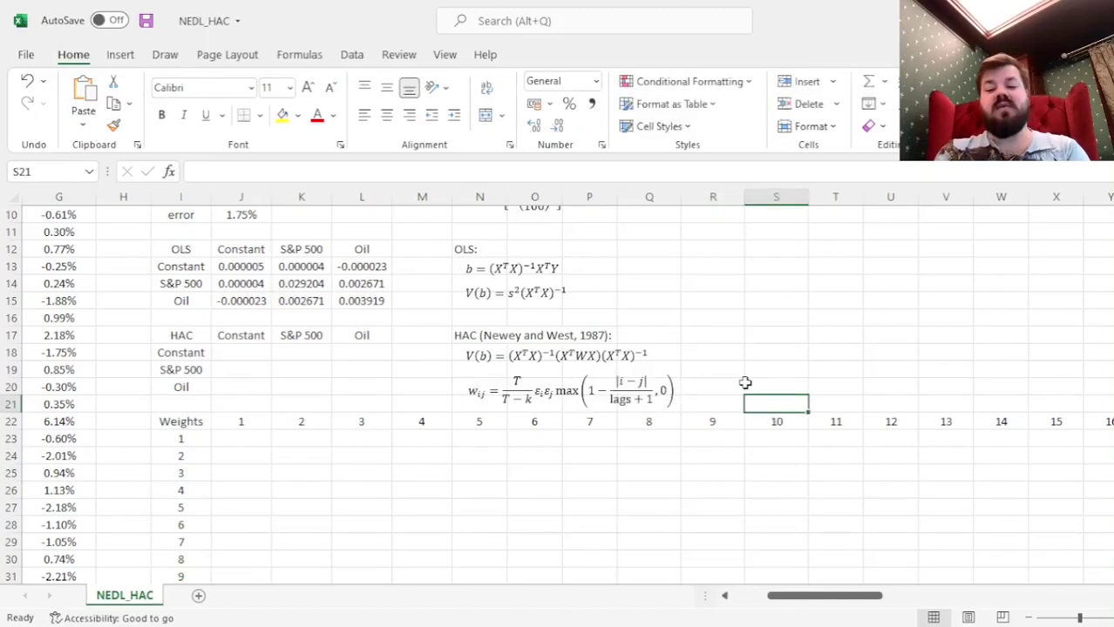
{"action": "left_click", "coordinate": [751, 377]}
- Set the number of lags in M7 to 1
{"action": "scroll", "coordinate": [751, 376], "scroll_direction": "up", "scroll_amount": 2}
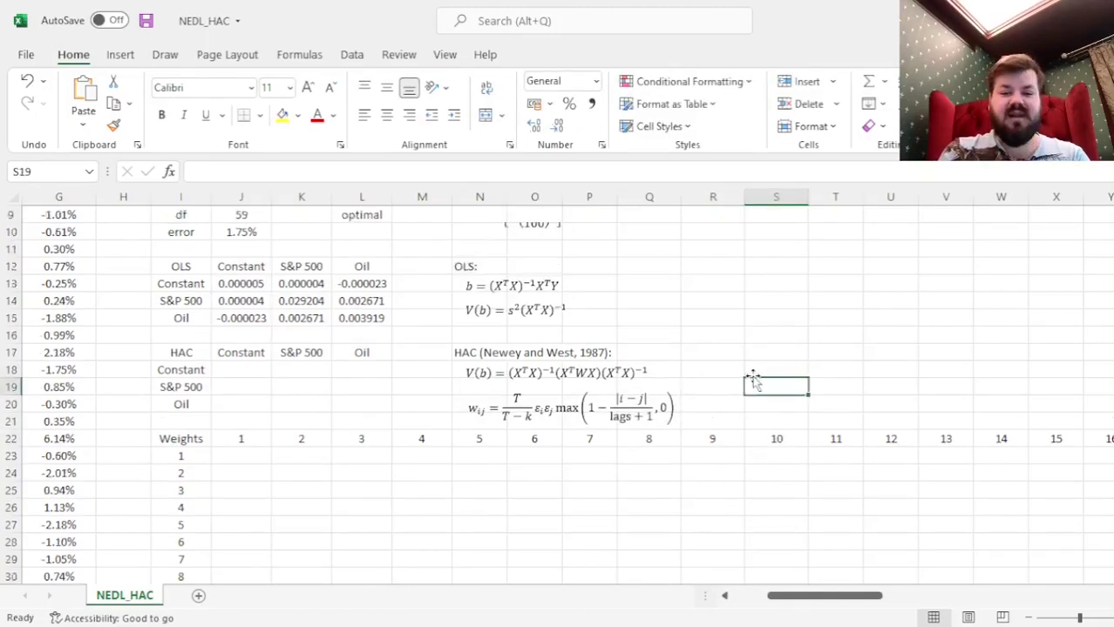
{"action": "left_click", "coordinate": [411, 248]}
{"action": "scroll", "coordinate": [748, 344], "scroll_direction": "down", "scroll_amount": 1}
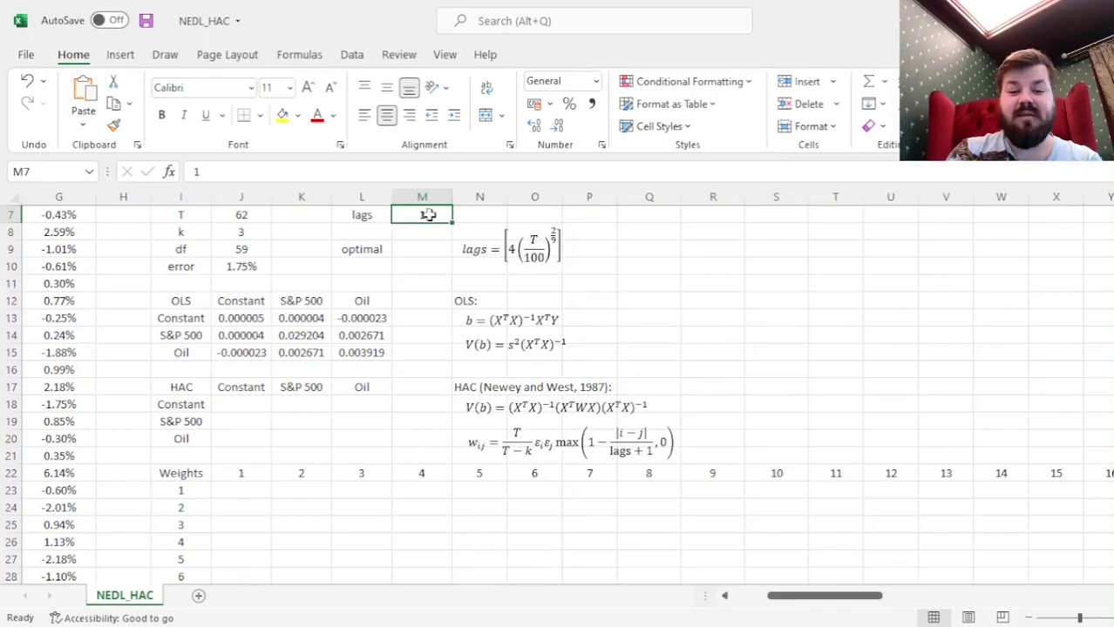
- Begin the HAC weight formula in J23 with =IF(ABS(J$22-, locking the row of the column index
{"action": "left_click", "coordinate": [223, 490]}
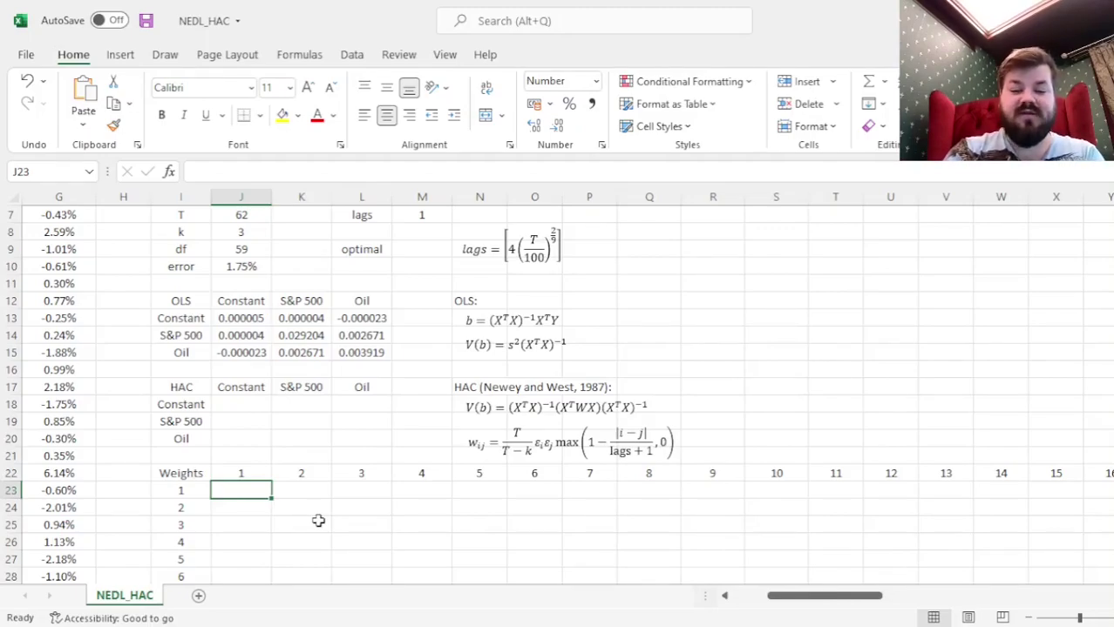
{"action": "type", "text": "=IF(ABS("}
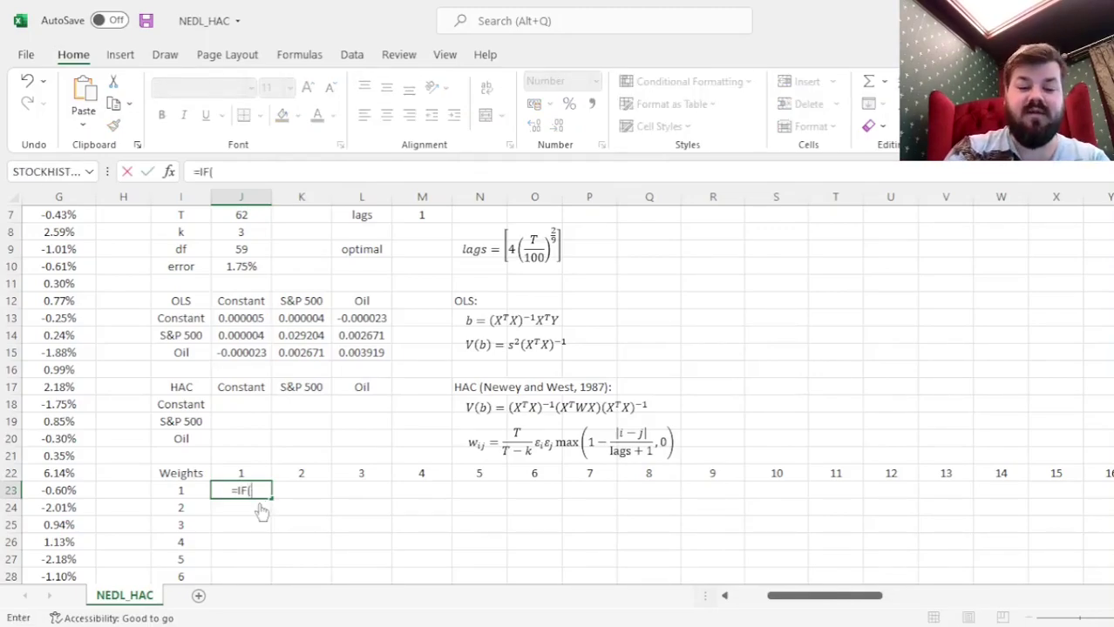
{"action": "left_click", "coordinate": [242, 470]}
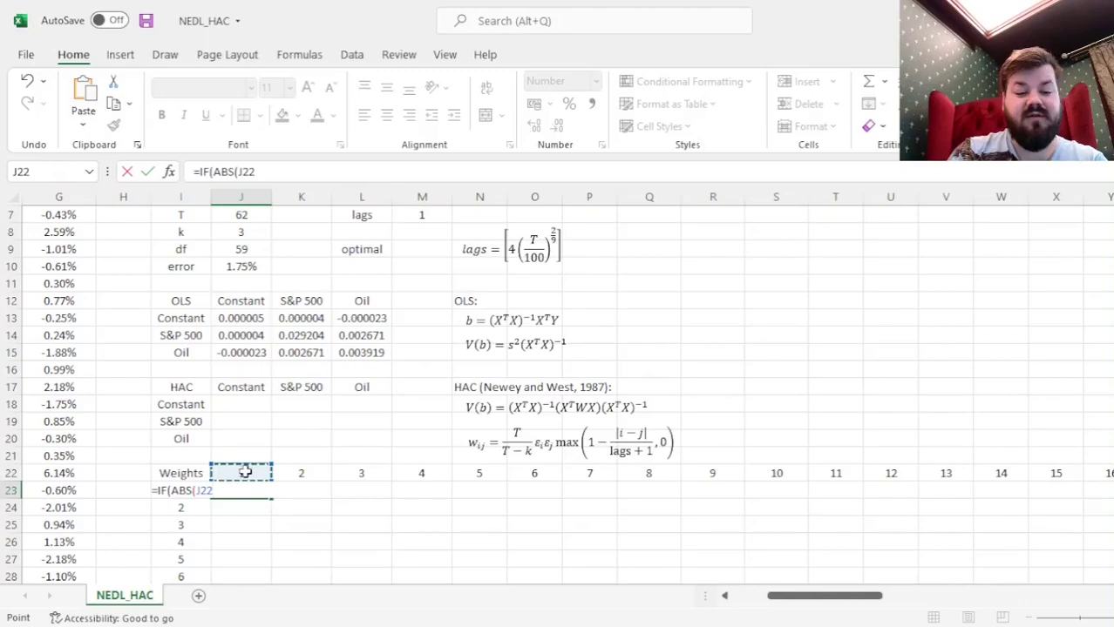
{"action": "key", "text": "F4"}
{"action": "key", "text": "F4"}
{"action": "type", "text": "-"}
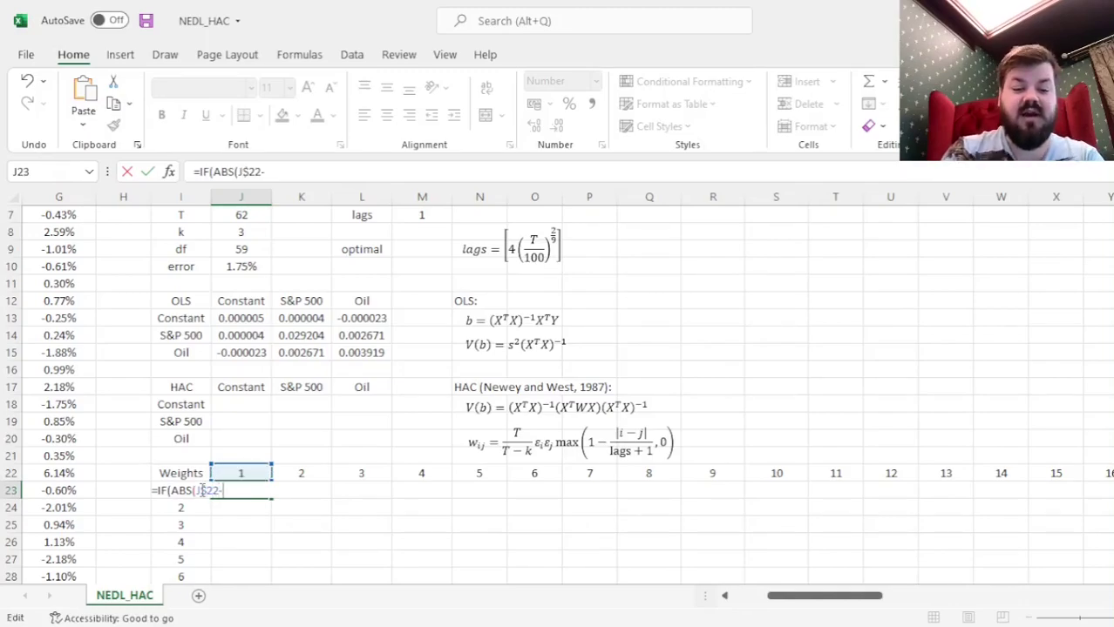
- Complete the absolute index difference in J23's formula by subtracting the column-locked row index $I23
{"action": "left_click", "coordinate": [180, 553]}
{"action": "key", "text": "Up"}
{"action": "key", "text": "Up"}
{"action": "key", "text": "Up"}
{"action": "key", "text": "Up"}
{"action": "key", "text": "Up"}
{"action": "key", "text": "Down"}
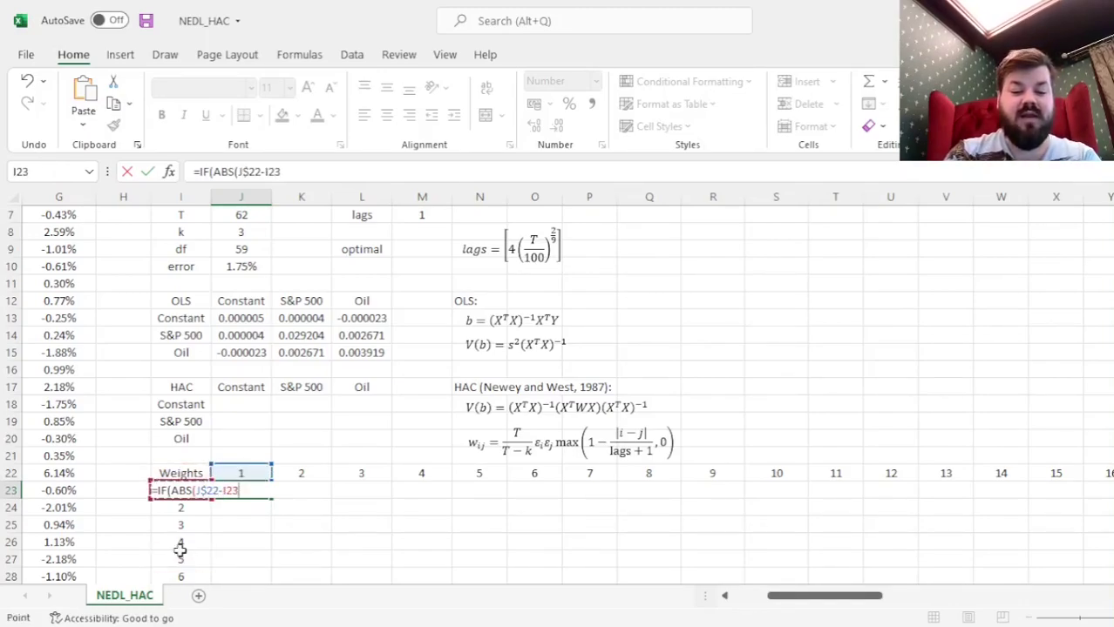
{"action": "key", "text": "F4"}
{"action": "key", "text": "F4"}
{"action": "key", "text": "F4"}
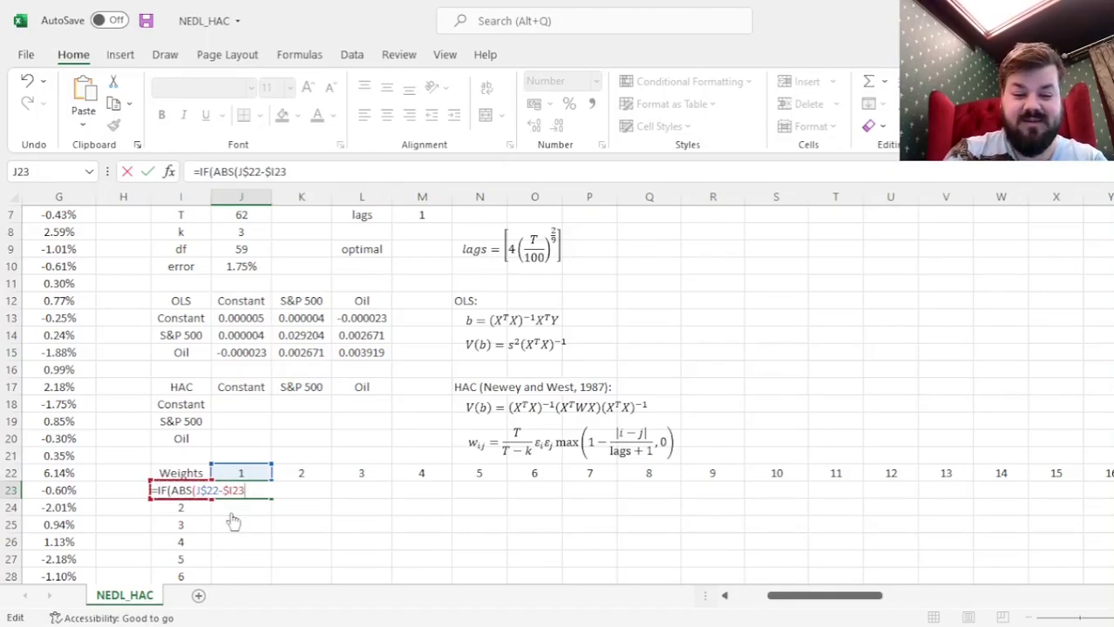
{"action": "type", "text": ")"}
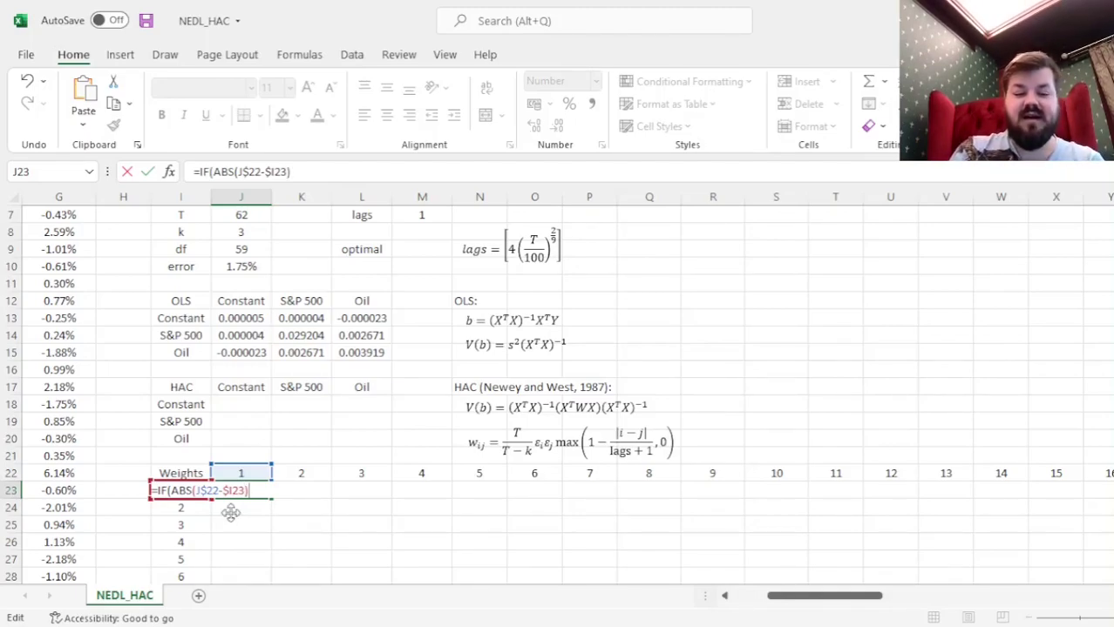
- Extend the IF condition in J23 to >$M$7 with absolute lags reference, returning 0 when true
{"action": "type", "text": ">"}
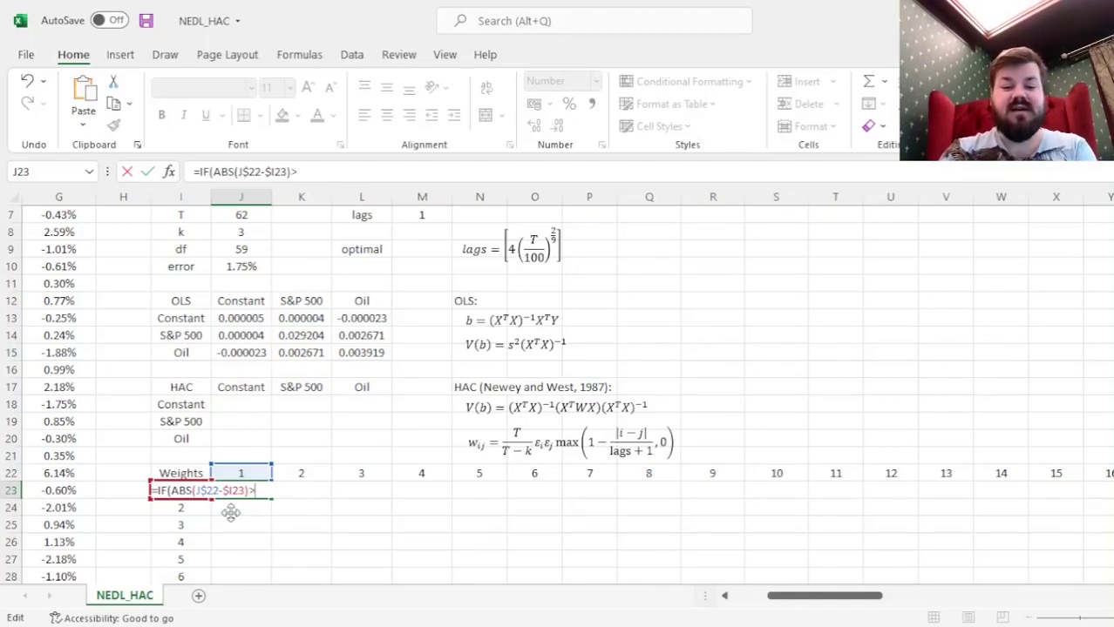
{"action": "left_click", "coordinate": [423, 216]}
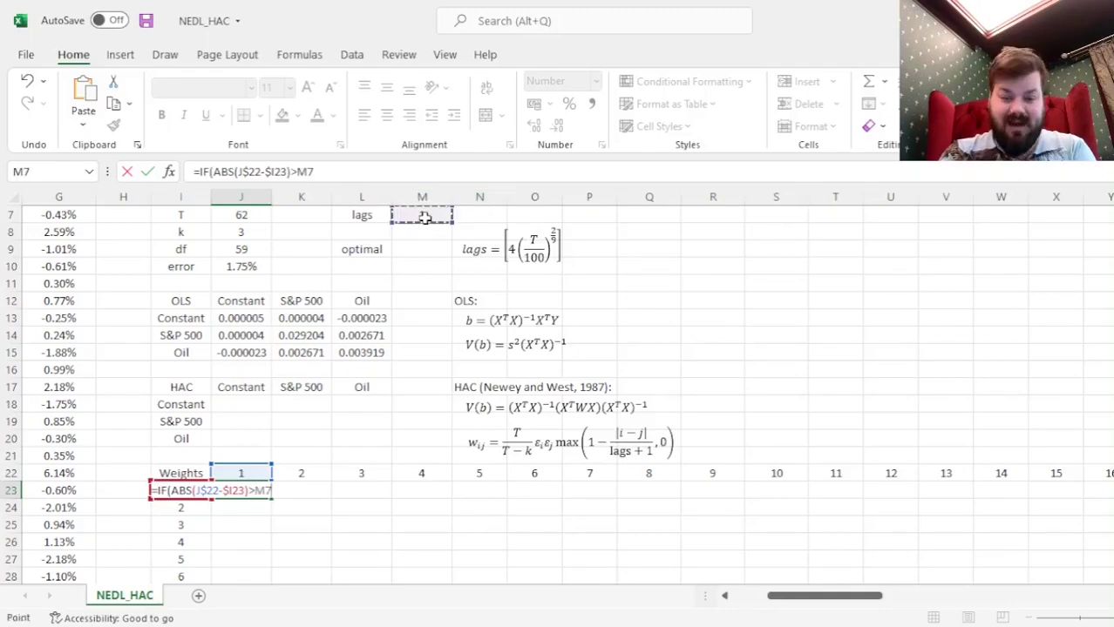
{"action": "left_click", "coordinate": [297, 172]}
{"action": "type", "text": "$"}
{"action": "key", "text": "Right"}
{"action": "type", "text": "$"}
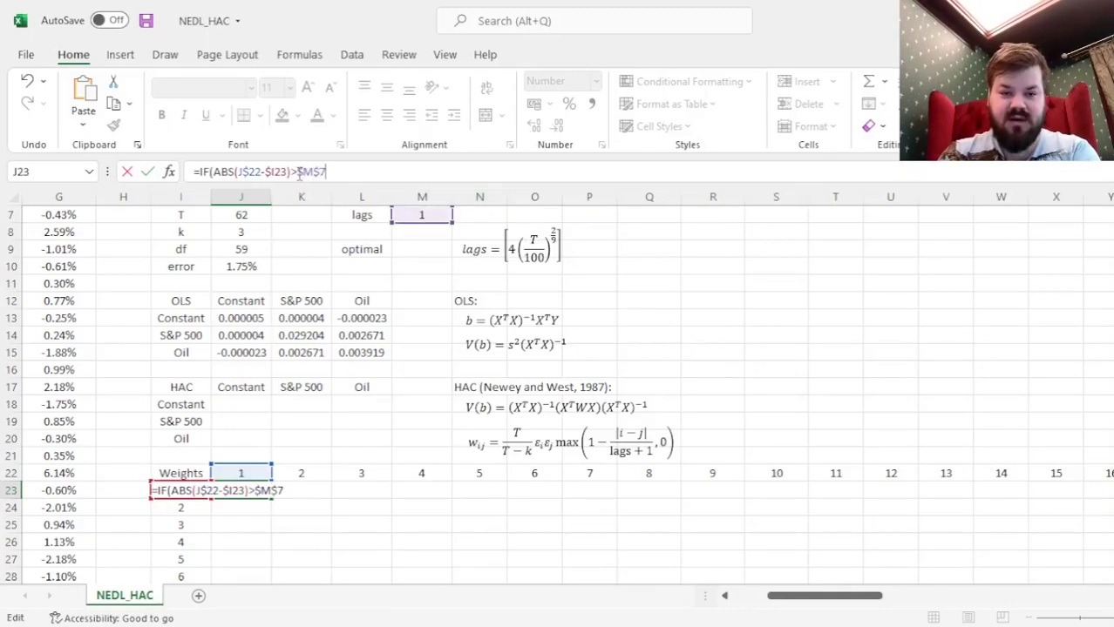
{"action": "key", "text": "Right"}
{"action": "type", "text": ",0"}
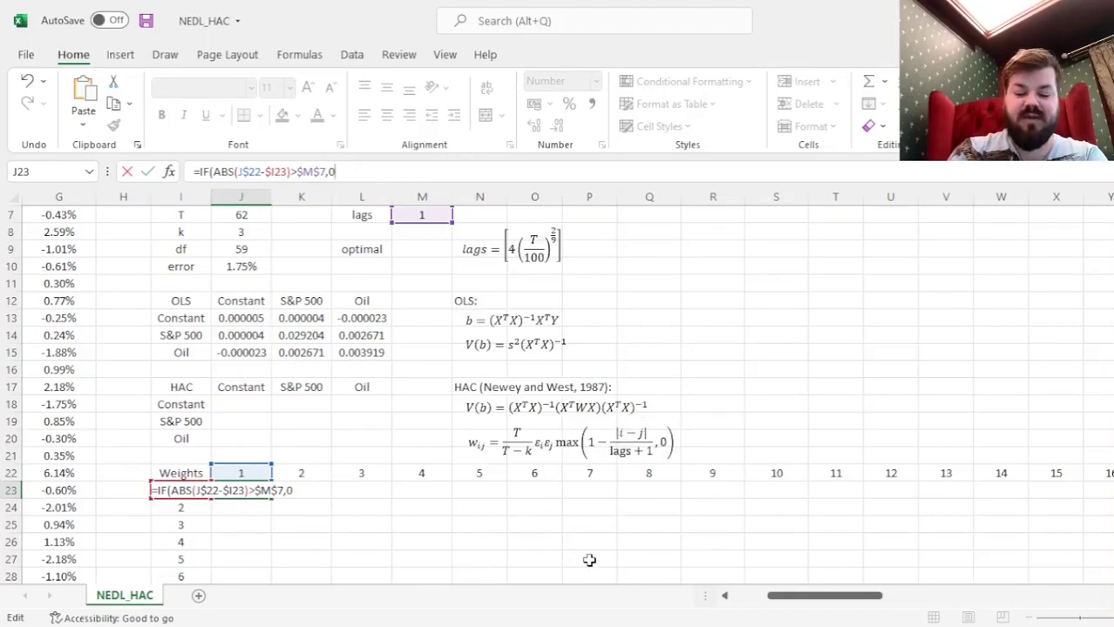
{"action": "type", "text": ","}
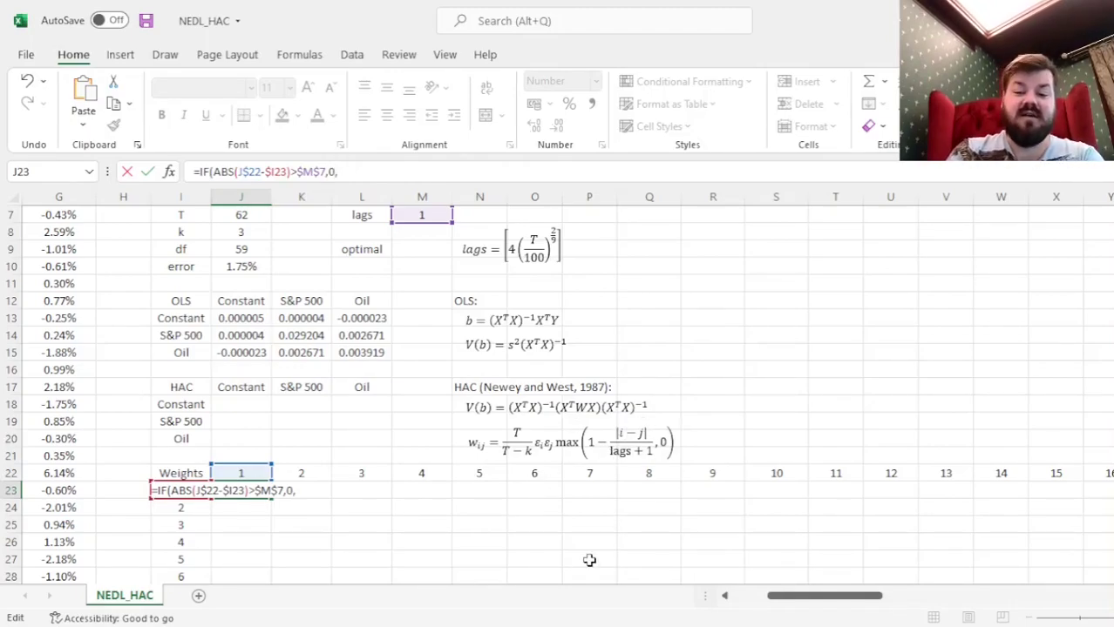
- Reference the residual cross-product J87 as the IF formula's other result, followed by a multiplication sign
{"action": "left_click", "coordinate": [233, 542]}
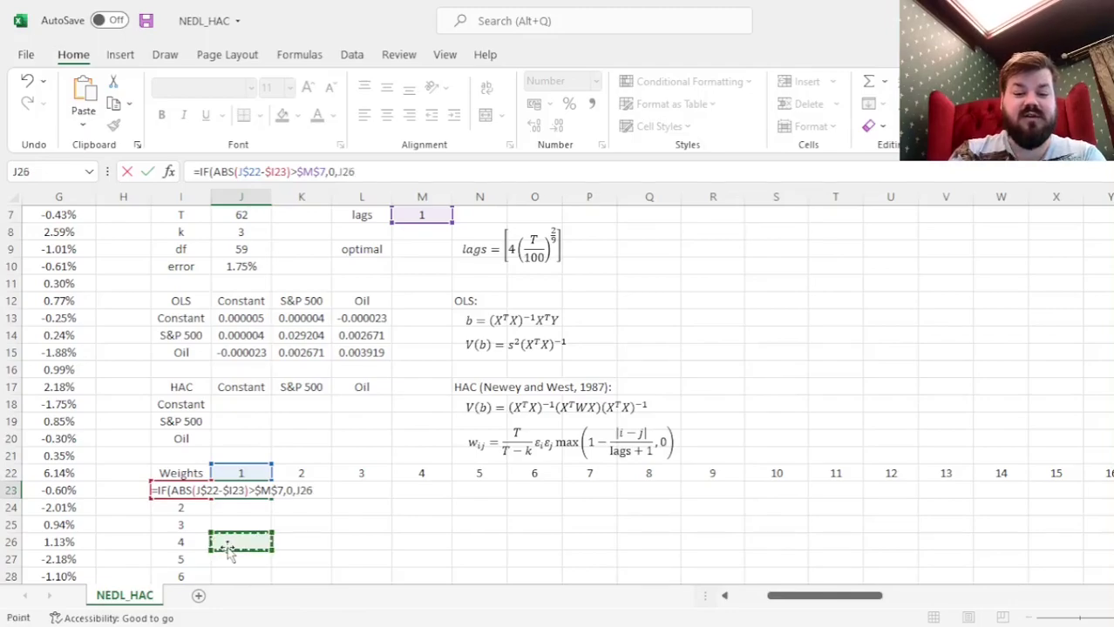
{"action": "key", "text": "ctrl+Down"}
{"action": "key", "text": "Down"}
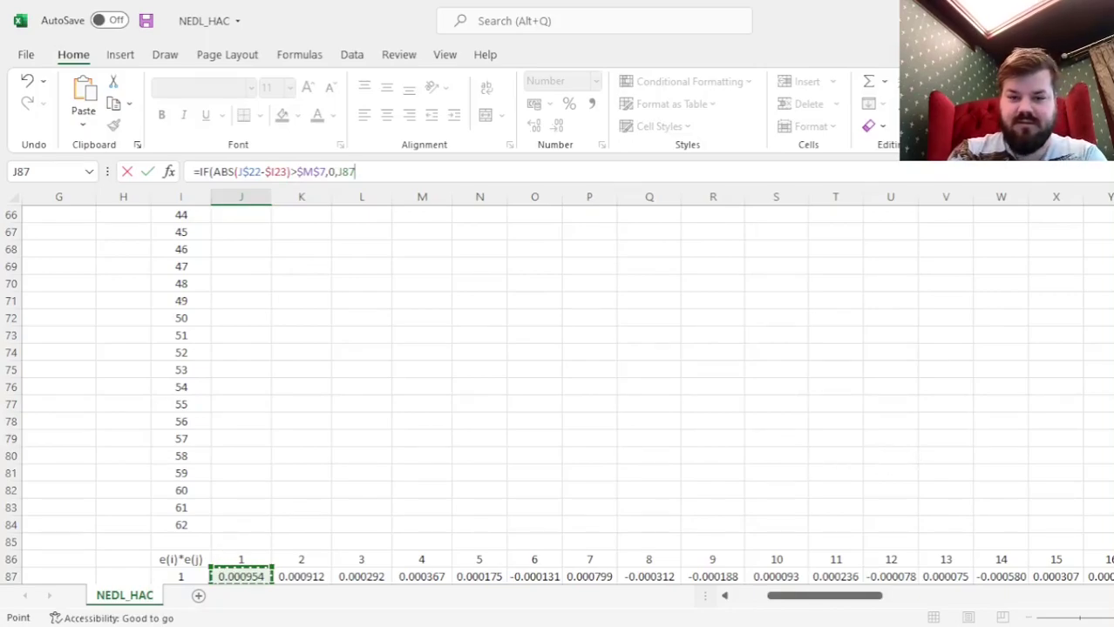
{"action": "scroll", "coordinate": [558, 392], "scroll_direction": "up", "scroll_amount": 8}
{"action": "scroll", "coordinate": [564, 361], "scroll_direction": "up", "scroll_amount": 7}
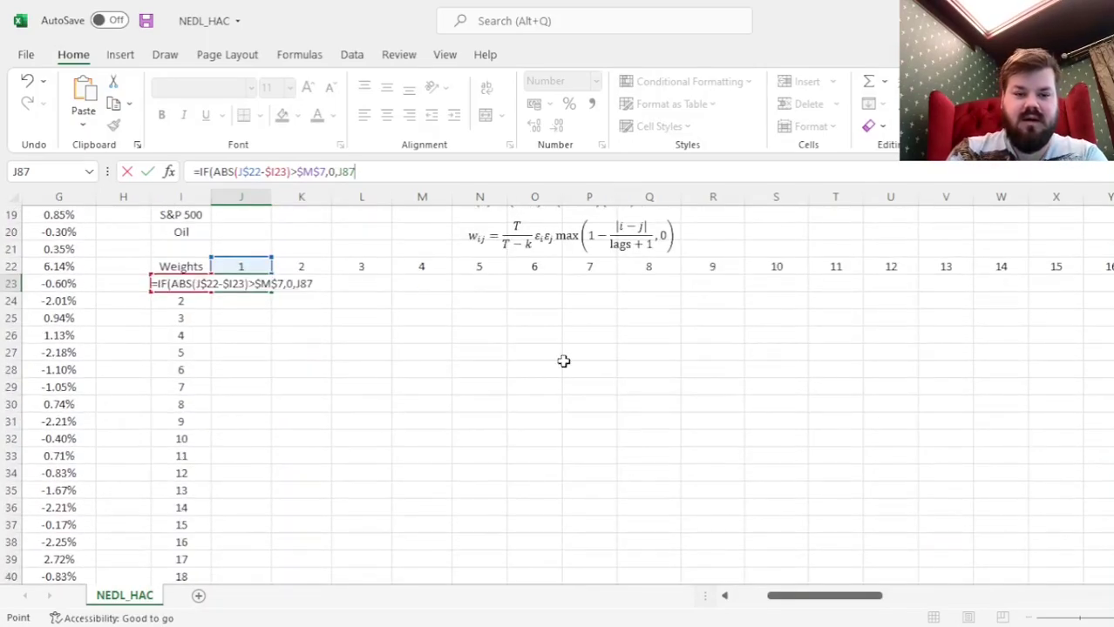
{"action": "type", "text": "*"}
{"action": "scroll", "coordinate": [418, 412], "scroll_direction": "up", "scroll_amount": 4}
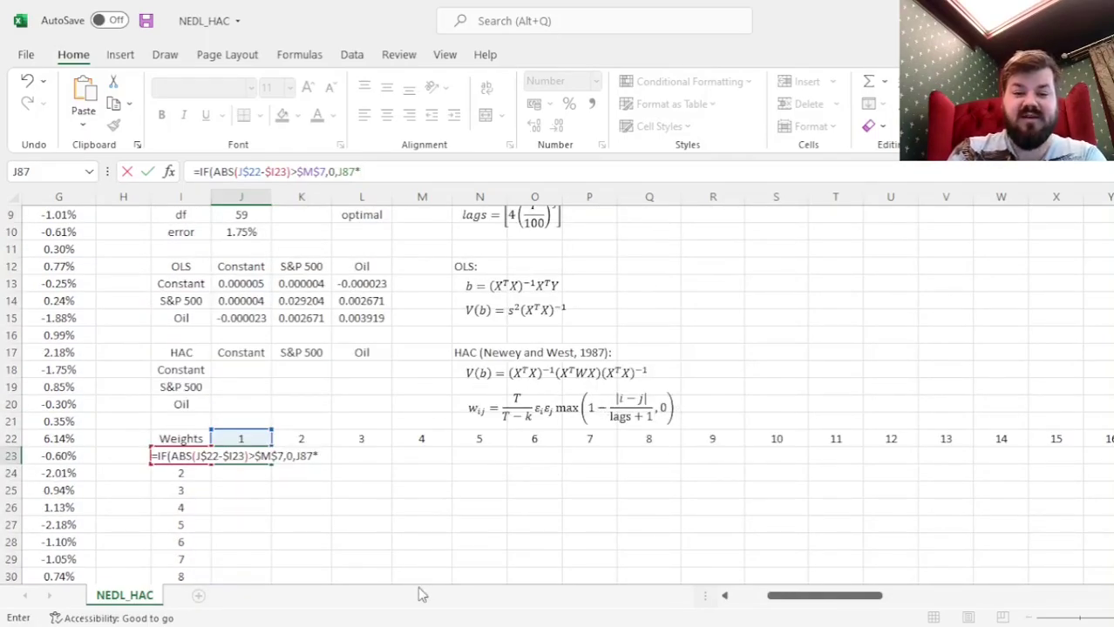
- Open the weight factor as (1 - ABS(J$22-$I23), reusing the absolute difference from the start of the formula
{"action": "type", "text": "(1 -"}
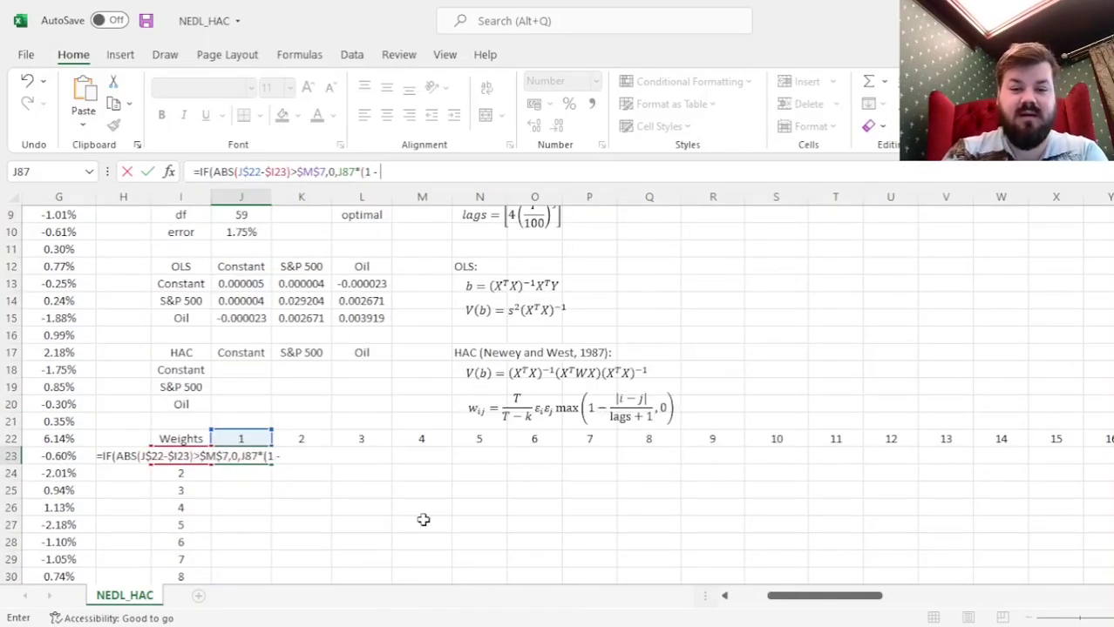
{"action": "left_click_drag", "start_coordinate": [213, 172], "coordinate": [293, 171]}
{"action": "key", "text": "ctrl+c"}
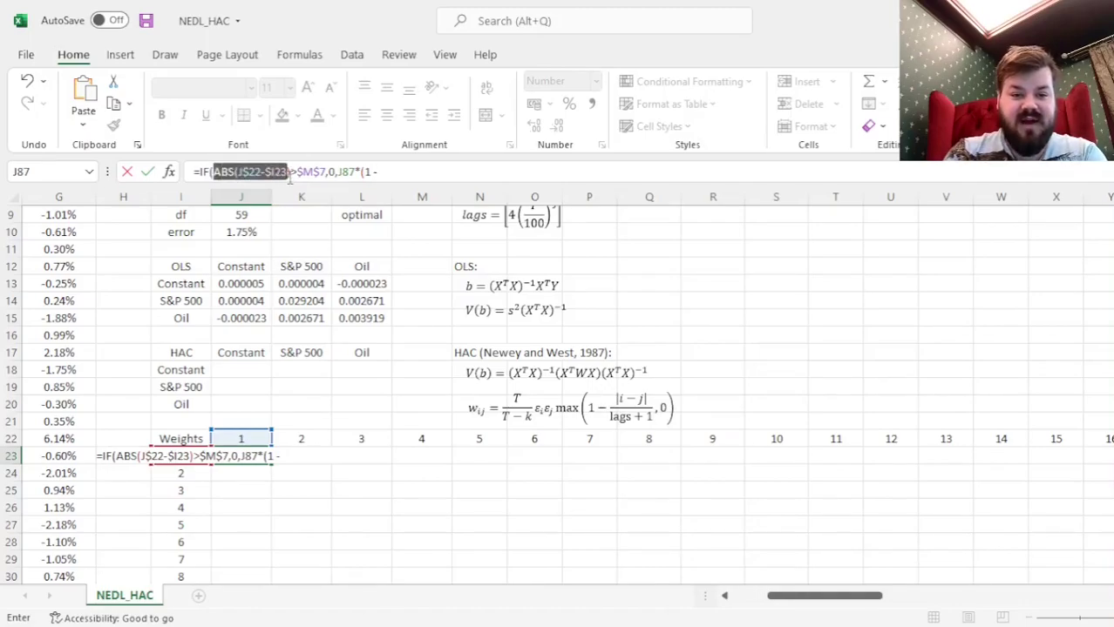
{"action": "left_click", "coordinate": [411, 168]}
{"action": "key", "text": "ctrl+v"}
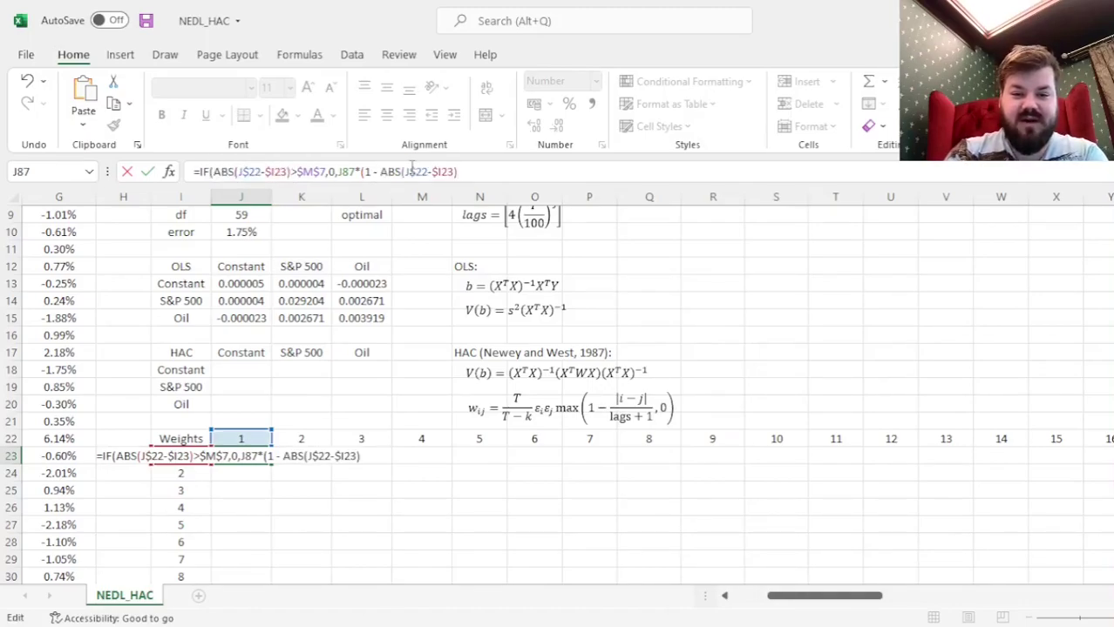
- Divide the absolute difference by ($M$7 + 1), close the parentheses and enter the weight formula in J23
{"action": "type", "text": "/("}
{"action": "scroll", "coordinate": [422, 262], "scroll_direction": "up", "scroll_amount": 2}
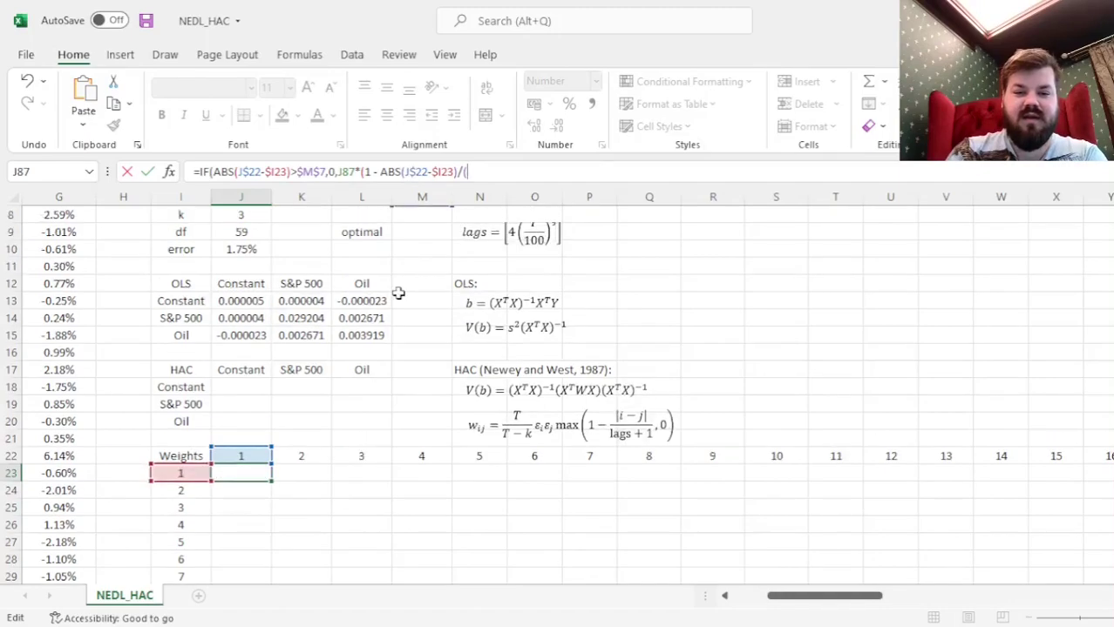
{"action": "left_click", "coordinate": [422, 215]}
{"action": "left_click", "coordinate": [471, 170]}
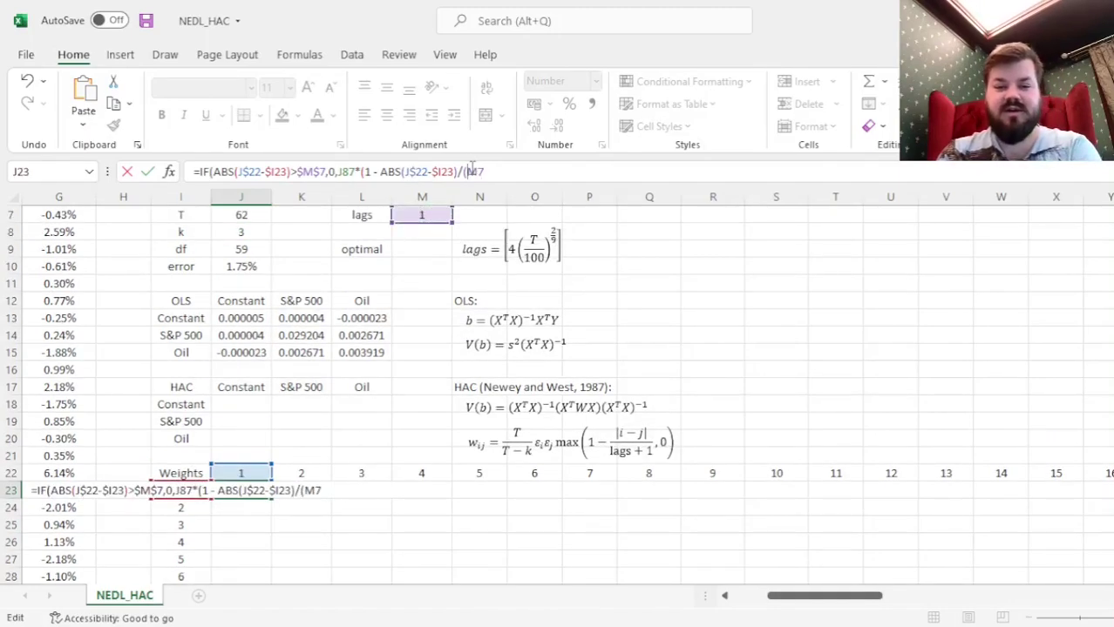
{"action": "type", "text": "$"}
{"action": "key", "text": "Right"}
{"action": "type", "text": "$7 + 1))"}
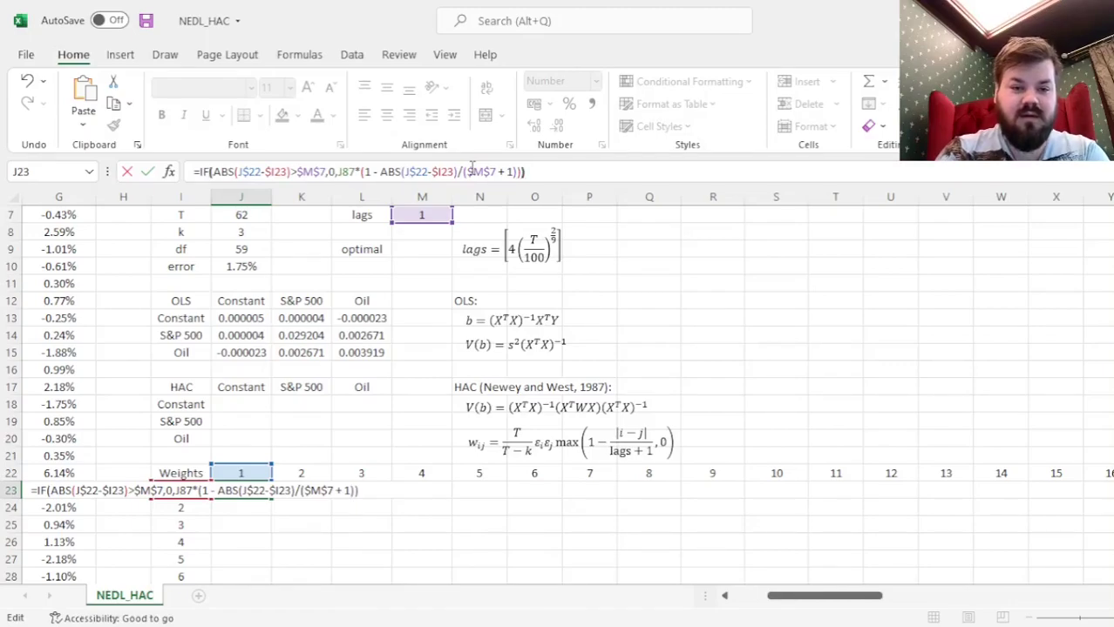
{"action": "key", "text": "Return"}
{"action": "key", "text": "Up"}
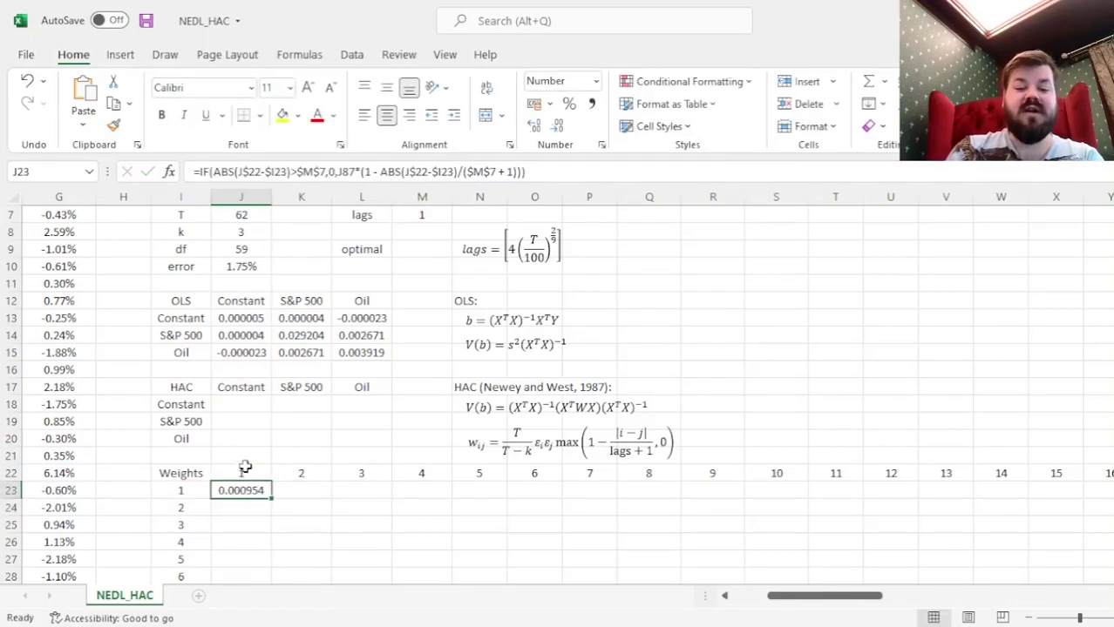
{"action": "key", "text": "ctrl+Down"}
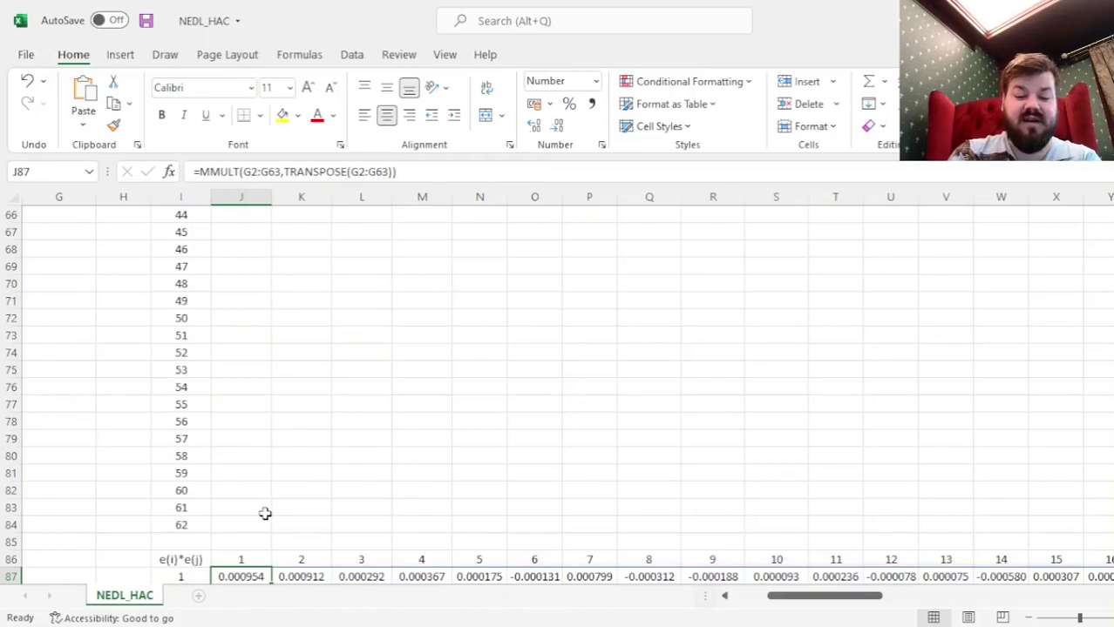
{"action": "key", "text": "ctrl+Up"}
{"action": "key", "text": "ctrl+Up"}
{"action": "key", "text": "Up"}
{"action": "key", "text": "Up"}
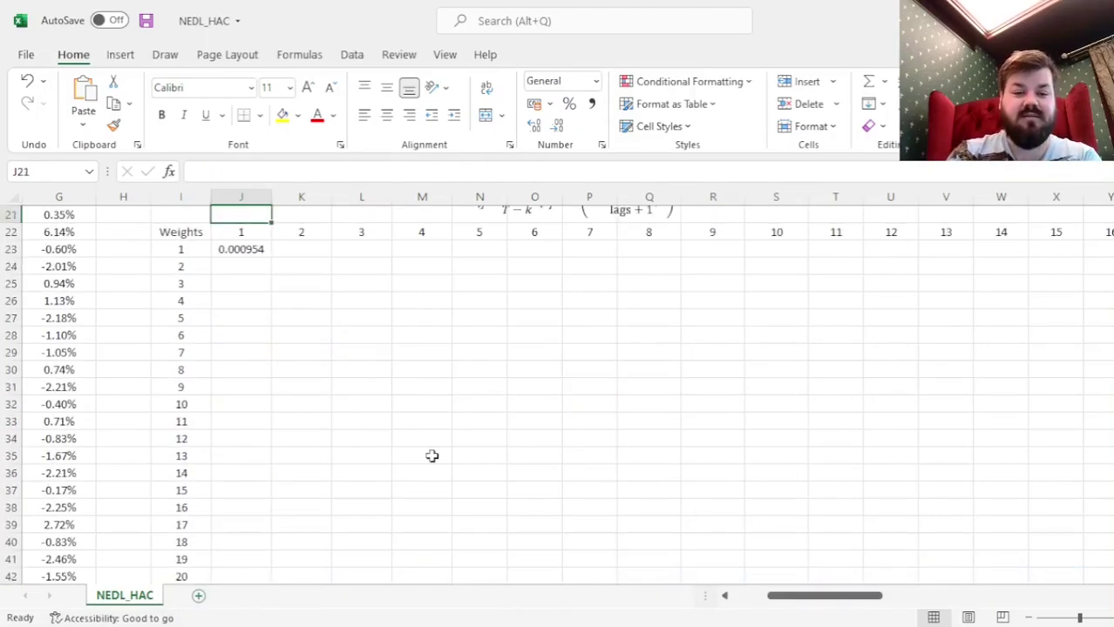
{"action": "key", "text": "Down"}
{"action": "key", "text": "Down"}
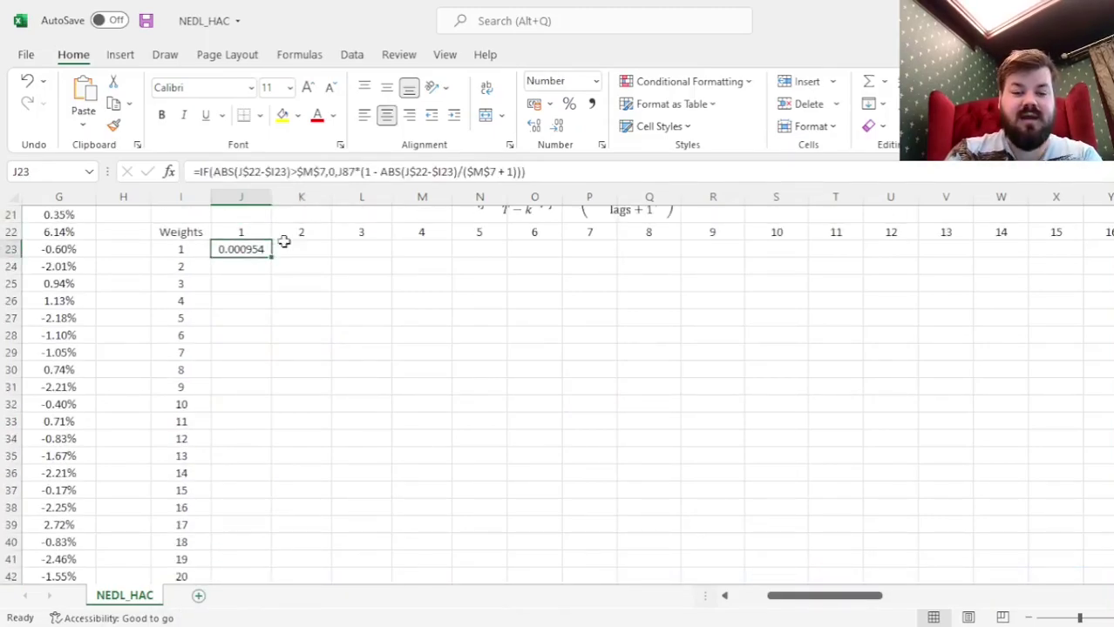
- Fill the J23 weight formula across to the column indexed 62 and down through all 62 rows of the matrix
{"action": "key", "text": "Up"}
{"action": "key", "text": "ctrl+Right"}
{"action": "key", "text": "Down"}
{"action": "key", "text": "ctrl+shift+Left"}
{"action": "key", "text": "ctrl+r"}
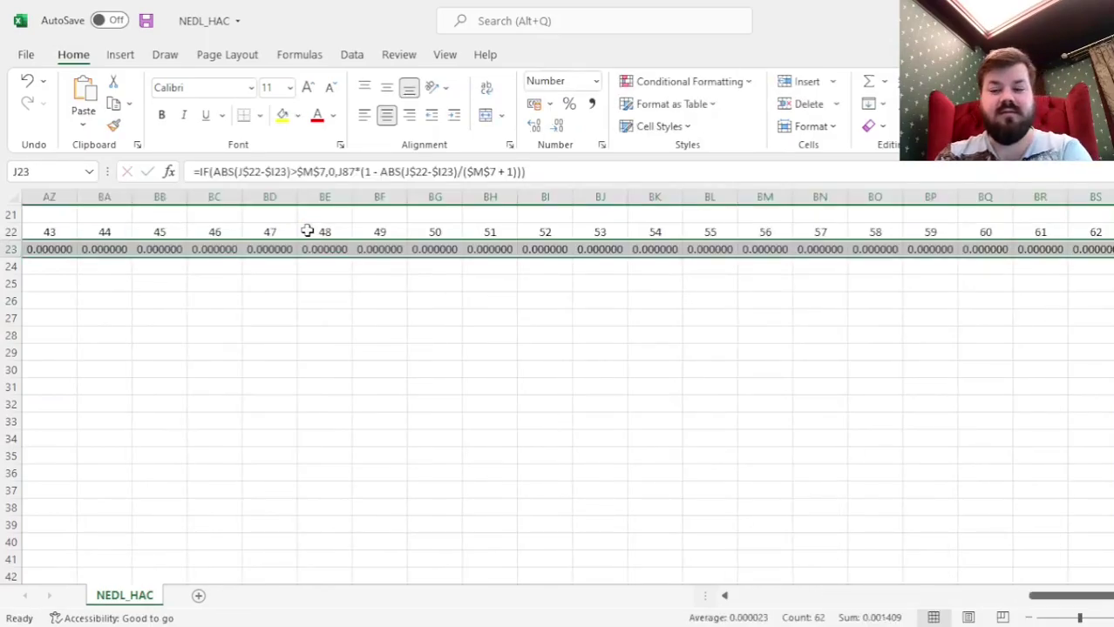
{"action": "key", "text": "ctrl+shift+Down"}
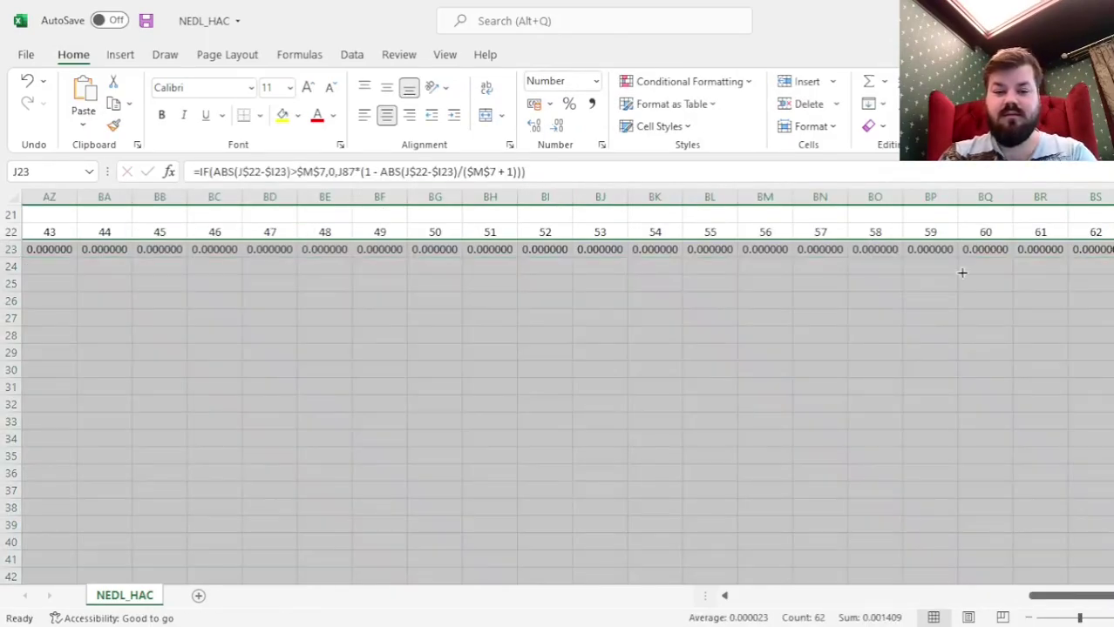
{"action": "key", "text": "ctrl+d"}
- Examine the start of the weights matrix, comparing first-row and first-column cells beyond the lag limit with J23
{"action": "left_click", "coordinate": [845, 300]}
{"action": "key", "text": "ctrl+Left"}
{"action": "key", "text": "Up"}
{"action": "key", "text": "Up"}
{"action": "key", "text": "Right"}
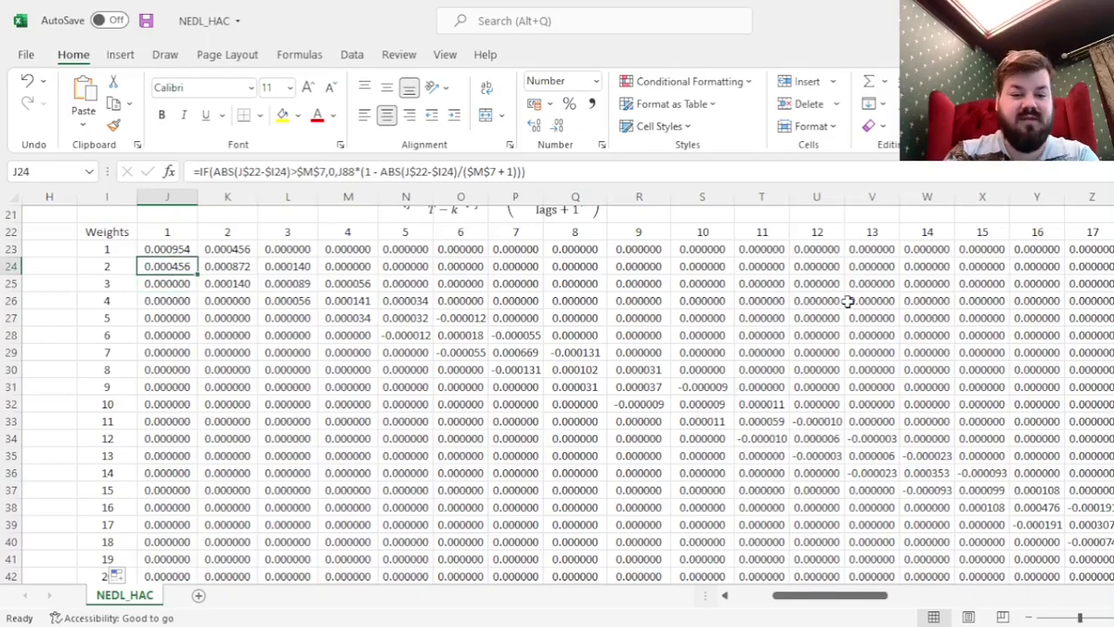
{"action": "scroll", "coordinate": [145, 331], "scroll_direction": "up", "scroll_amount": 2}
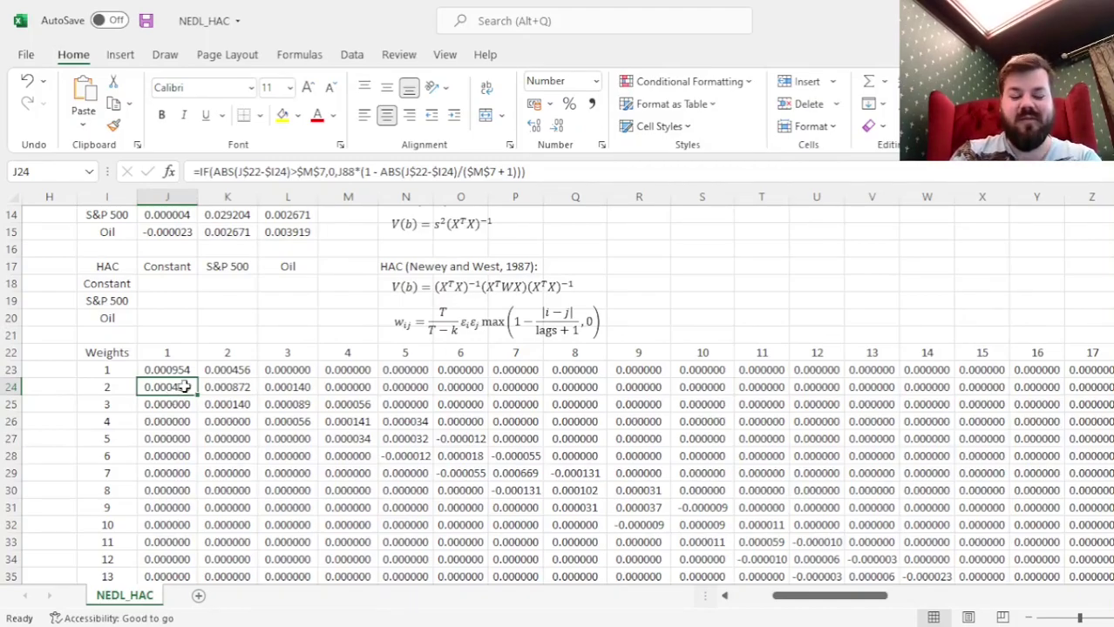
{"action": "left_click_drag", "start_coordinate": [161, 407], "coordinate": [166, 542]}
{"action": "left_click_drag", "start_coordinate": [290, 347], "coordinate": [684, 365]}
{"action": "left_click", "coordinate": [204, 350]}
{"action": "left_click", "coordinate": [178, 372]}
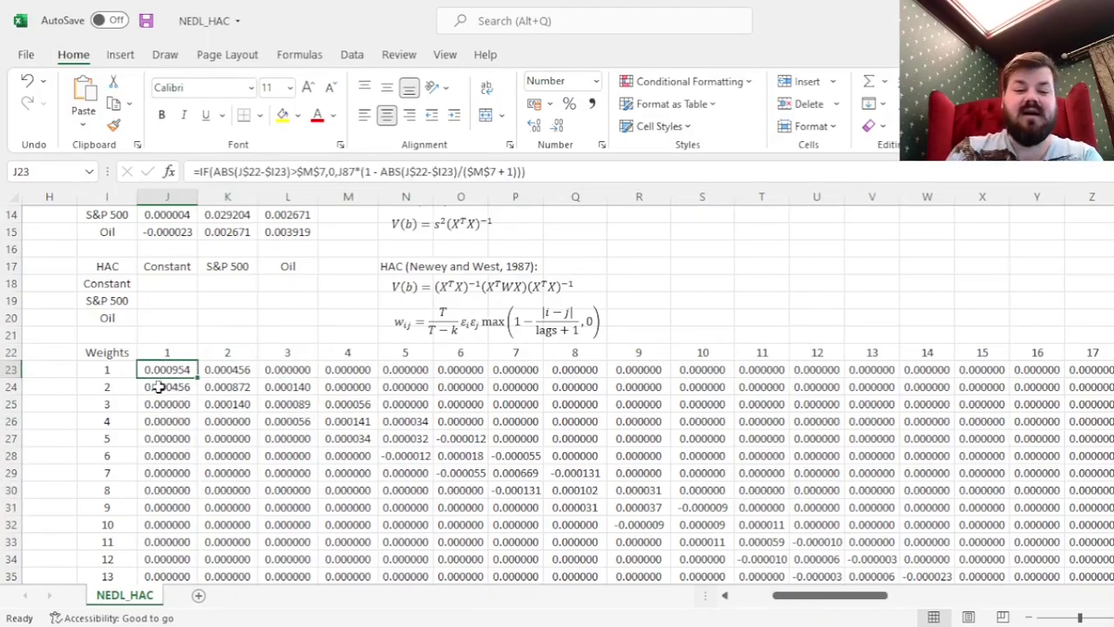
- Examine the weights directly beside the diagonal, selecting the matching pairs from K23 and J24 through Q29 and P30
{"action": "left_click", "coordinate": [224, 368]}
{"action": "left_click", "coordinate": [183, 384], "text": "ctrl"}
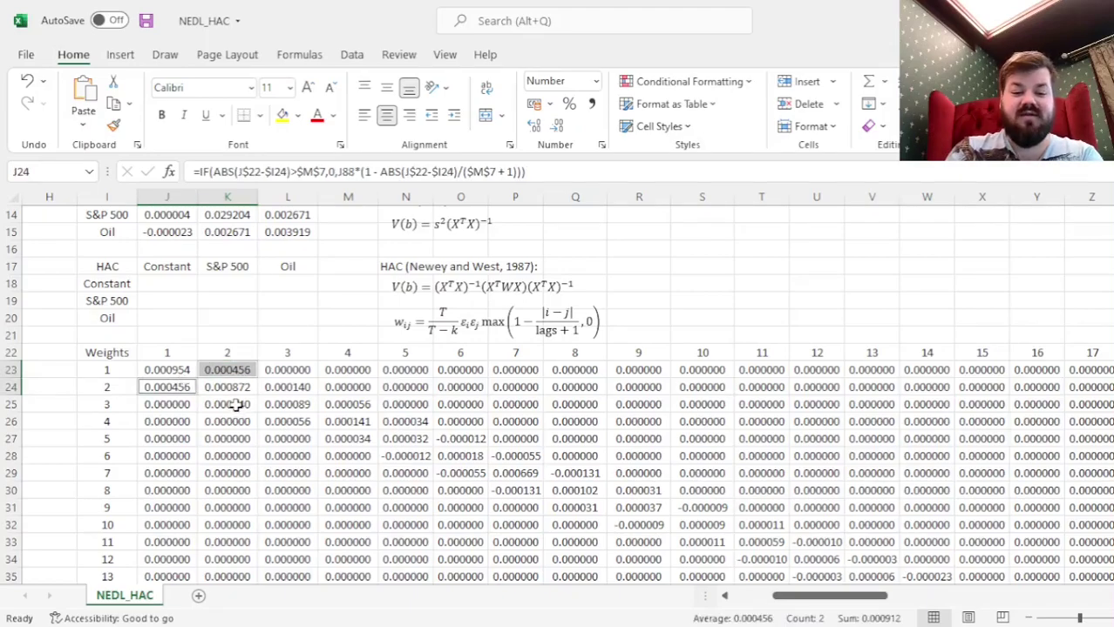
{"action": "left_click", "coordinate": [235, 404], "text": "ctrl"}
{"action": "left_click", "coordinate": [288, 386], "text": "ctrl"}
{"action": "left_click", "coordinate": [295, 419], "text": "ctrl"}
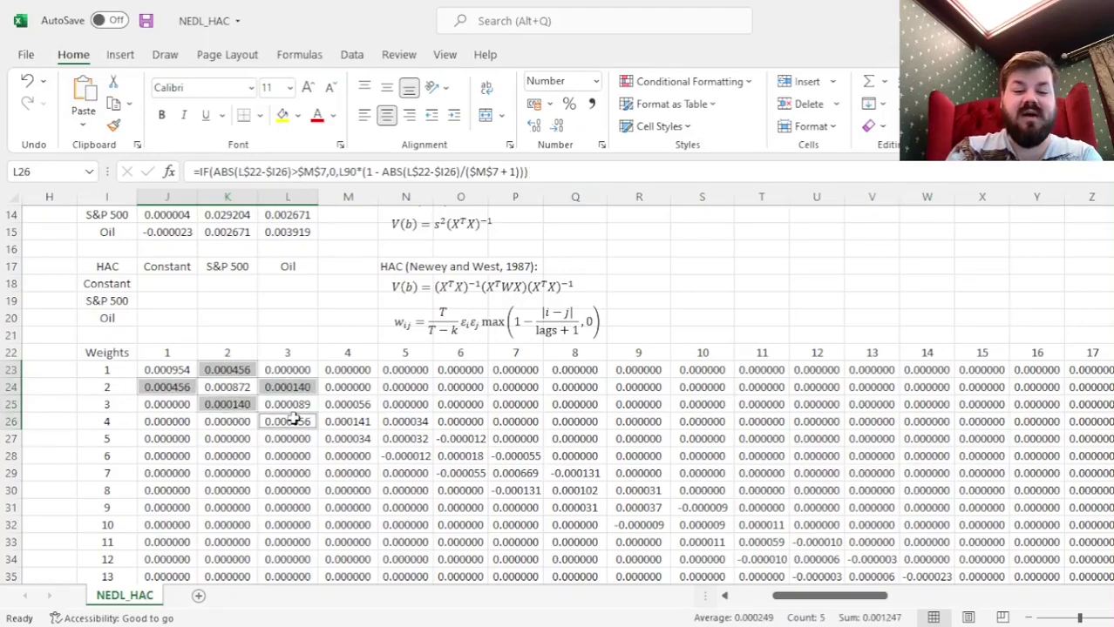
{"action": "left_click", "coordinate": [346, 403], "text": "ctrl"}
{"action": "left_click", "coordinate": [353, 438], "text": "ctrl"}
{"action": "left_click", "coordinate": [416, 422], "text": "ctrl"}
{"action": "left_click", "coordinate": [417, 453], "text": "ctrl"}
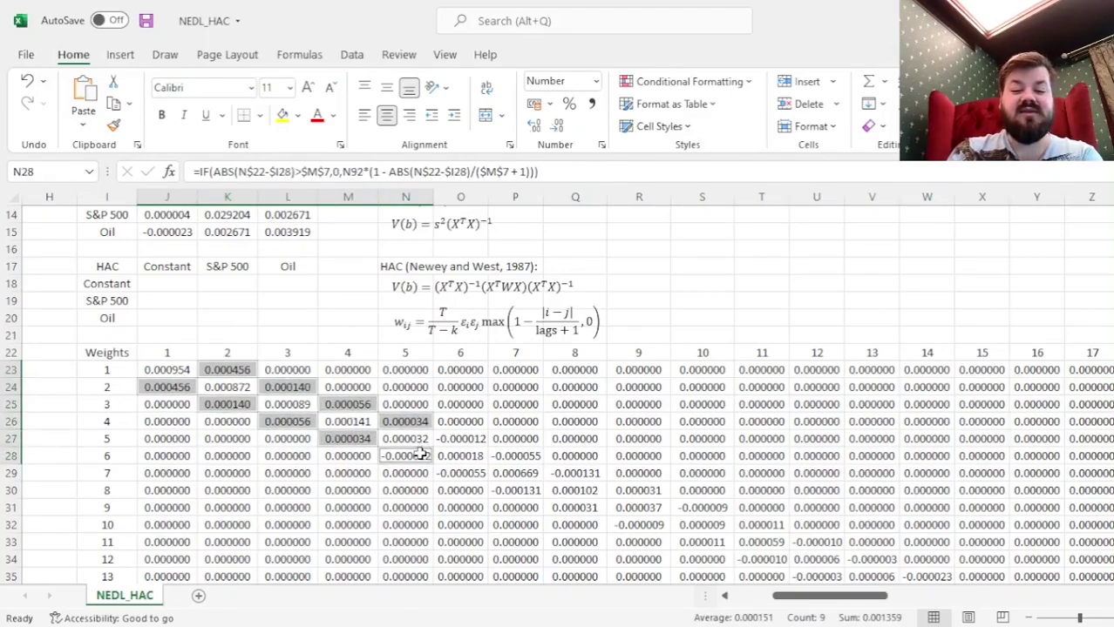
{"action": "left_click", "coordinate": [465, 435], "text": "ctrl"}
{"action": "left_click", "coordinate": [466, 470], "text": "ctrl"}
{"action": "left_click", "coordinate": [508, 459], "text": "ctrl"}
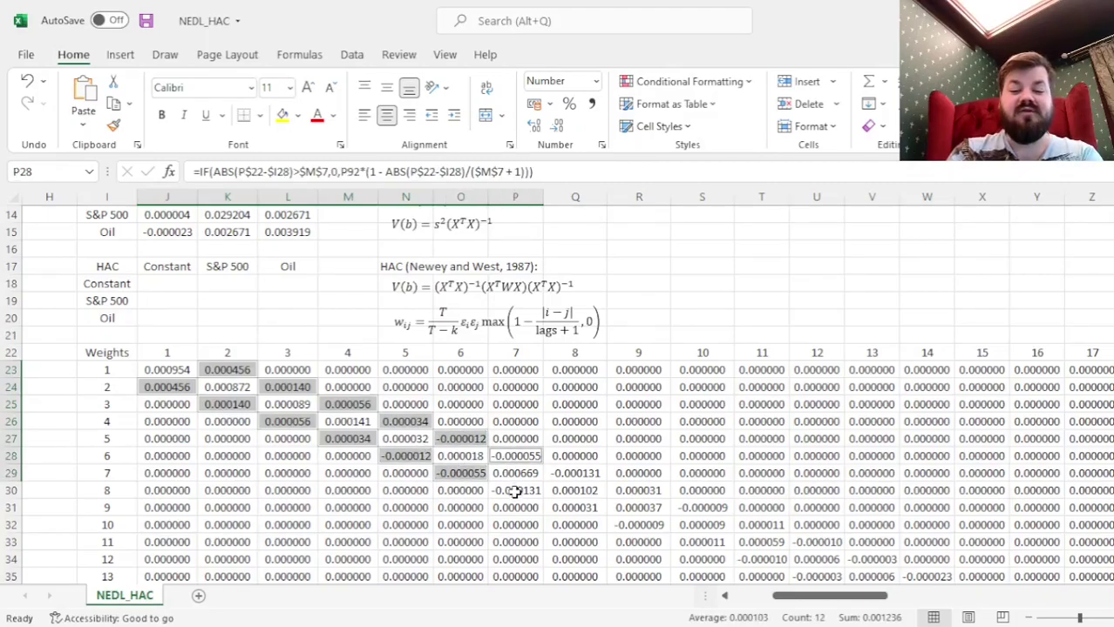
{"action": "left_click", "coordinate": [510, 489], "text": "ctrl"}
{"action": "left_click", "coordinate": [569, 475], "text": "ctrl"}
- Set the number of lags in M7 to 2
{"action": "left_click", "coordinate": [352, 296]}
{"action": "scroll", "coordinate": [352, 296], "scroll_direction": "up", "scroll_amount": 2}
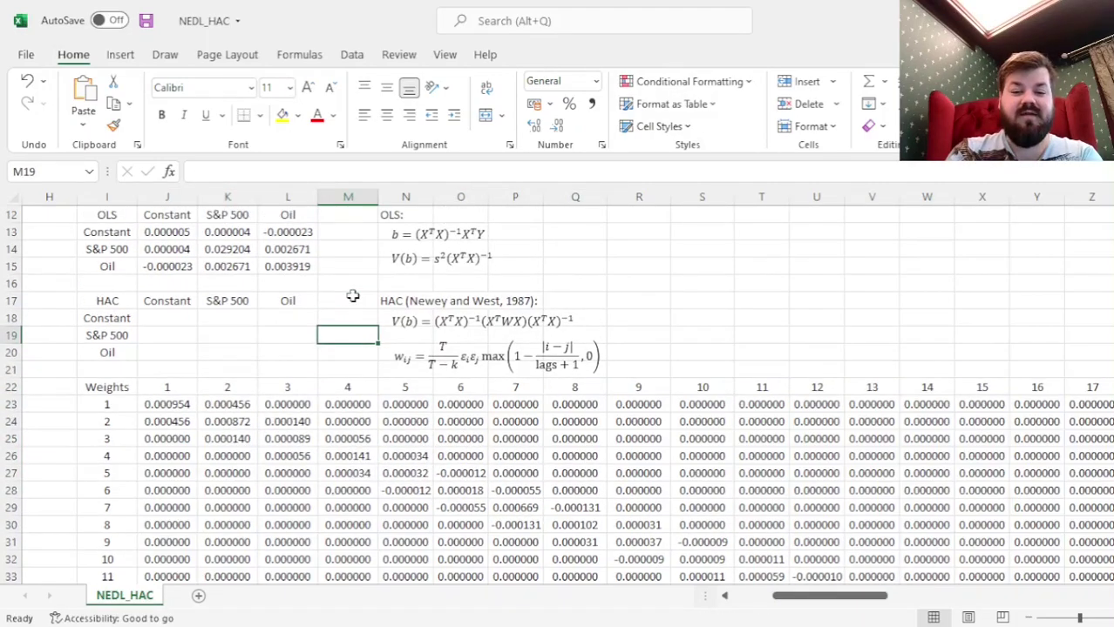
{"action": "scroll", "coordinate": [352, 297], "scroll_direction": "up", "scroll_amount": 1}
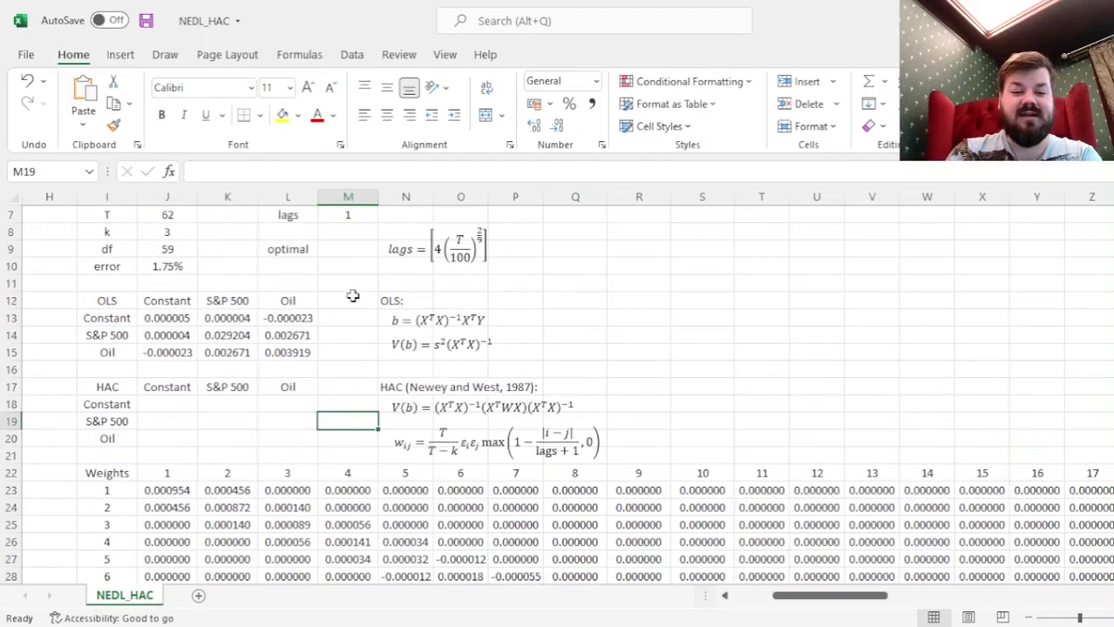
{"action": "left_click", "coordinate": [344, 217]}
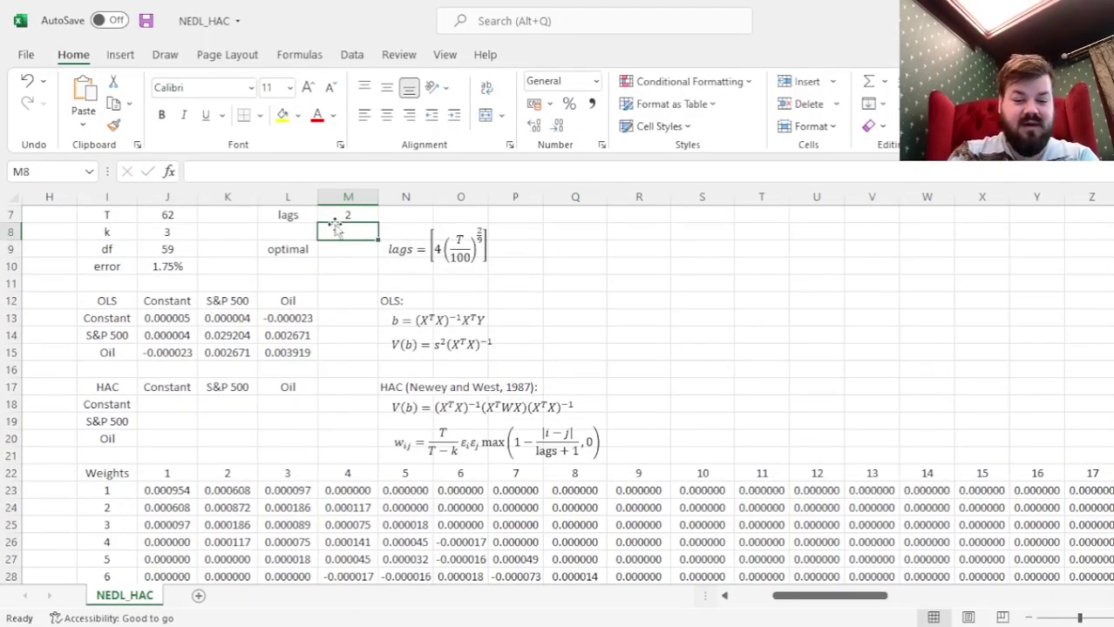
- Examine the weights within two lags of the diagonal in the first rows and columns of the matrix
{"action": "left_click_drag", "start_coordinate": [165, 490], "coordinate": [291, 490]}
{"action": "left_click_drag", "start_coordinate": [179, 509], "coordinate": [225, 542]}
{"action": "left_click_drag", "start_coordinate": [294, 506], "coordinate": [300, 556]}
{"action": "left_click", "coordinate": [356, 524], "text": "ctrl"}
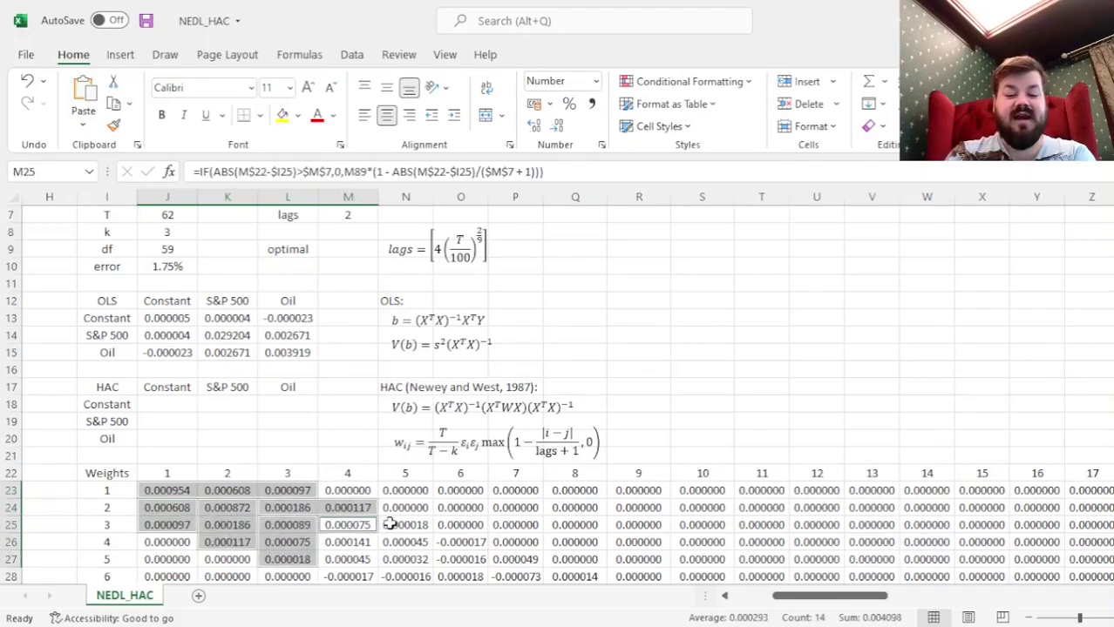
- Change the number of lags in M7 to 3
{"action": "left_click", "coordinate": [298, 318]}
{"action": "double_click", "coordinate": [349, 217]}
{"action": "key", "text": "BackSpace"}
{"action": "type", "text": "3"}
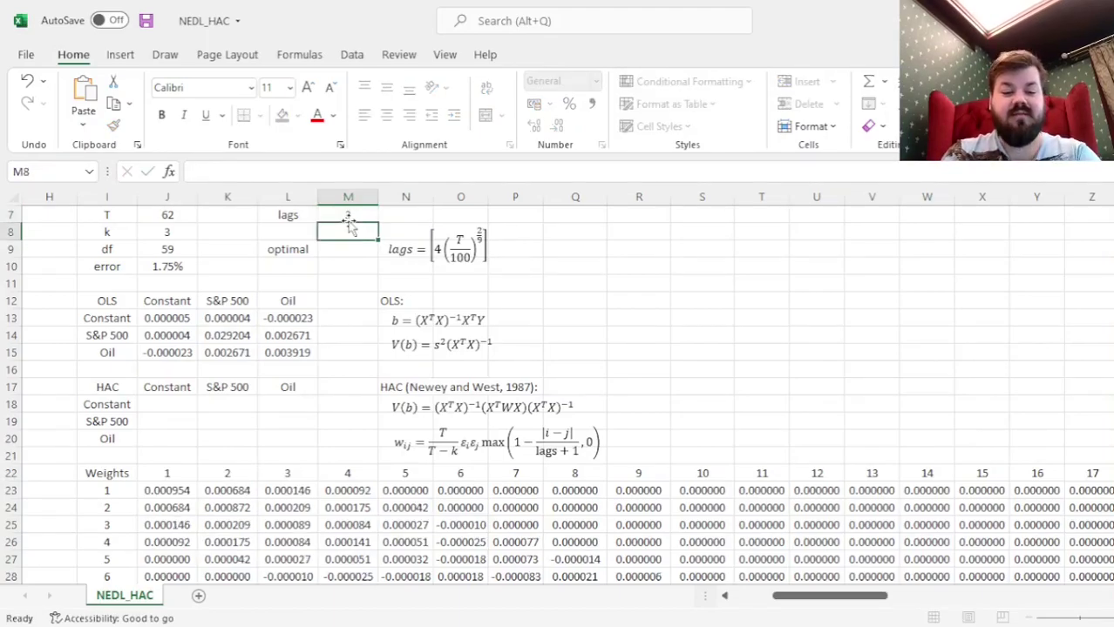
{"action": "key", "text": "Return"}
- Change the number of lags in M7 to 4
{"action": "left_click", "coordinate": [349, 218]}
{"action": "type", "text": "4"}
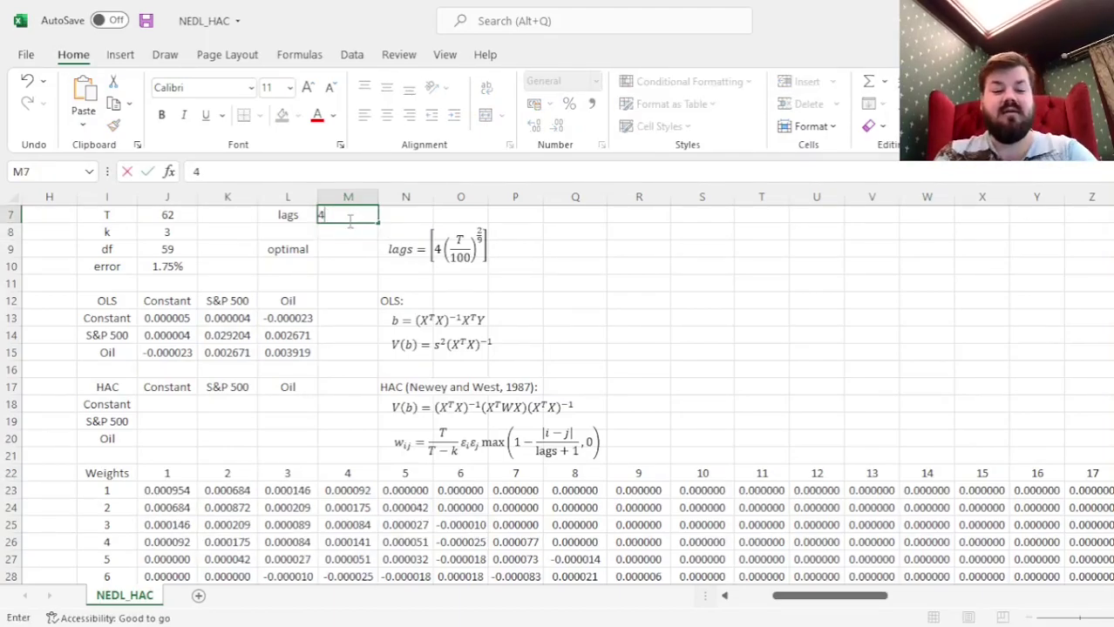
{"action": "key", "text": "Return"}
- Set the number of lags in M7 to 10
{"action": "left_click", "coordinate": [348, 218]}
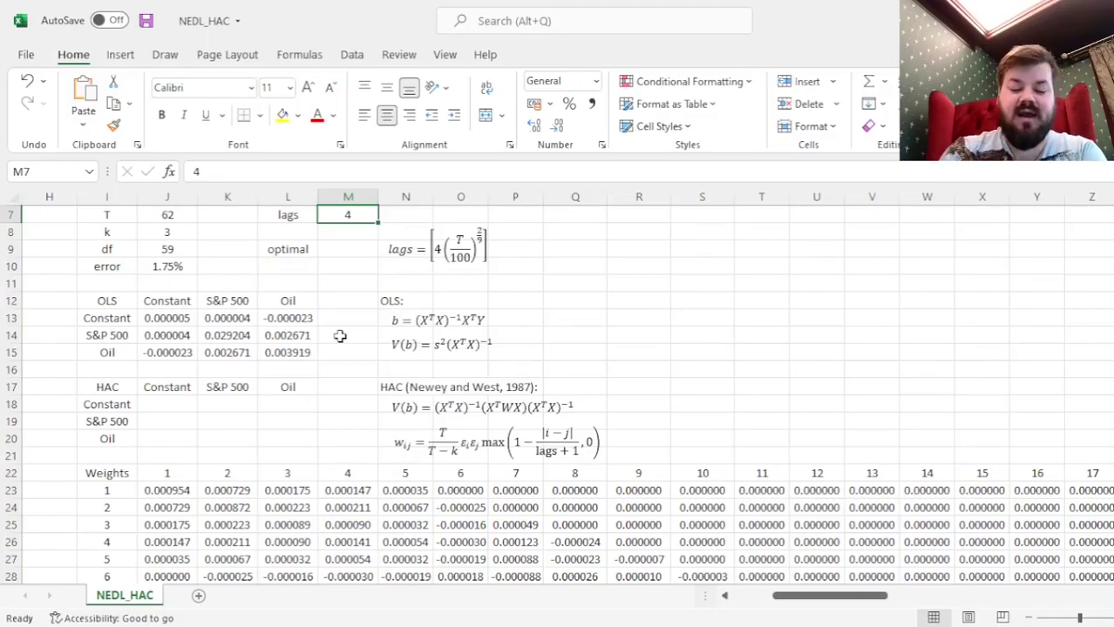
{"action": "type", "text": "10"}
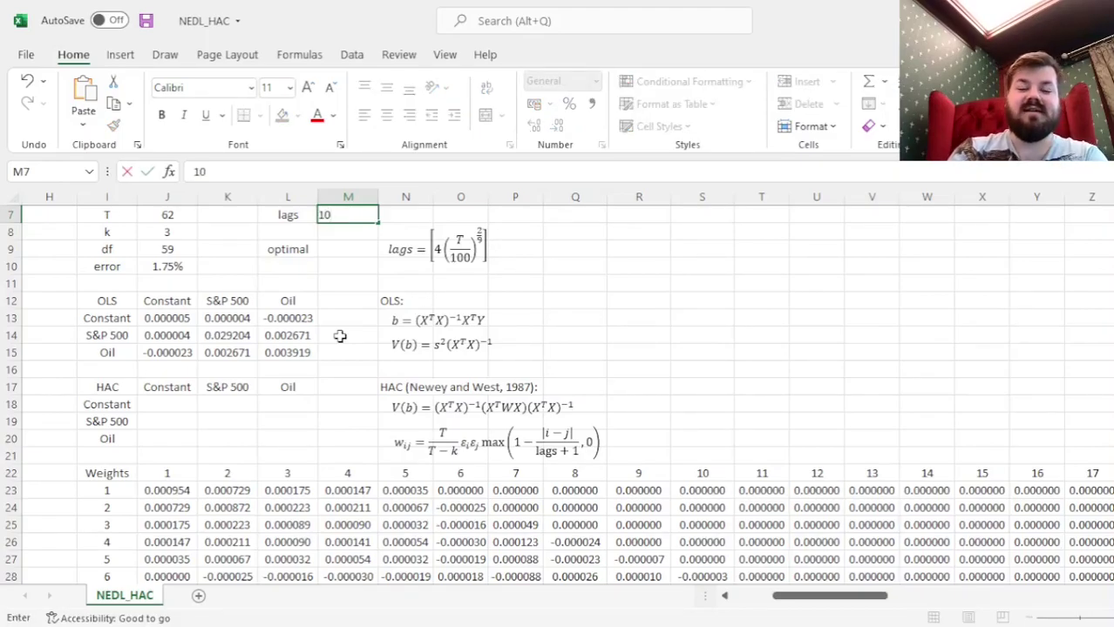
{"action": "key", "text": "Return"}
- Examine the widened band of weights, checking the first column from observation 12 downward for cells beyond the lag limit
{"action": "key", "text": "Down"}
{"action": "key", "text": "ctrl+Down"}
{"action": "key", "text": "ctrl+Down"}
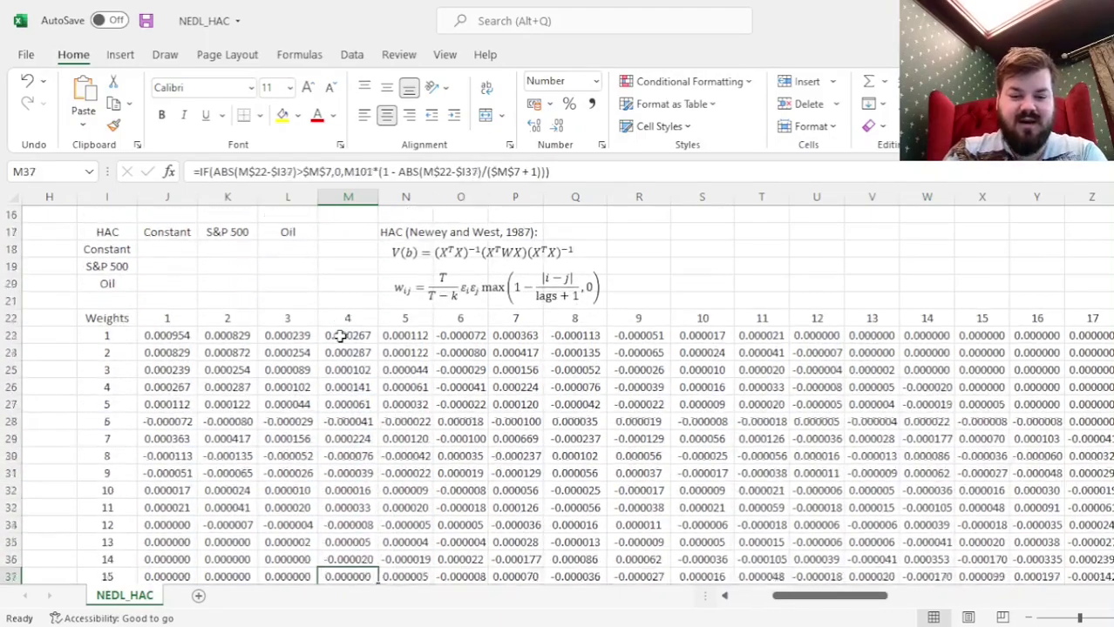
{"action": "key", "text": "ctrl+Down"}
{"action": "left_click_drag", "start_coordinate": [167, 264], "coordinate": [143, 427]}
{"action": "scroll", "coordinate": [169, 430], "scroll_direction": "down", "scroll_amount": 6}
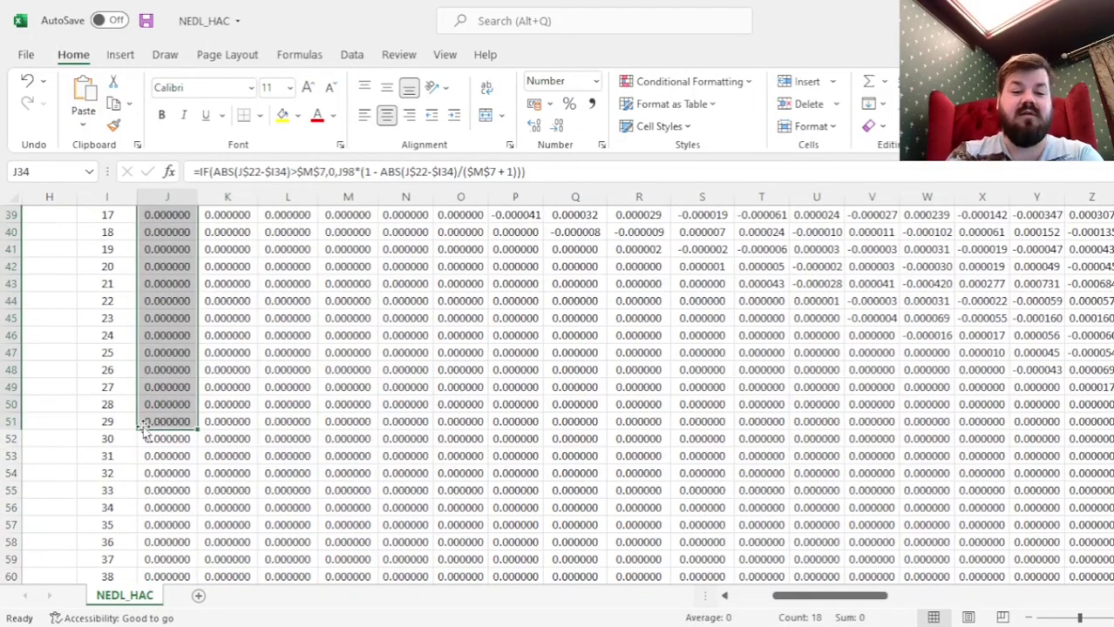
{"action": "left_click", "coordinate": [156, 418]}
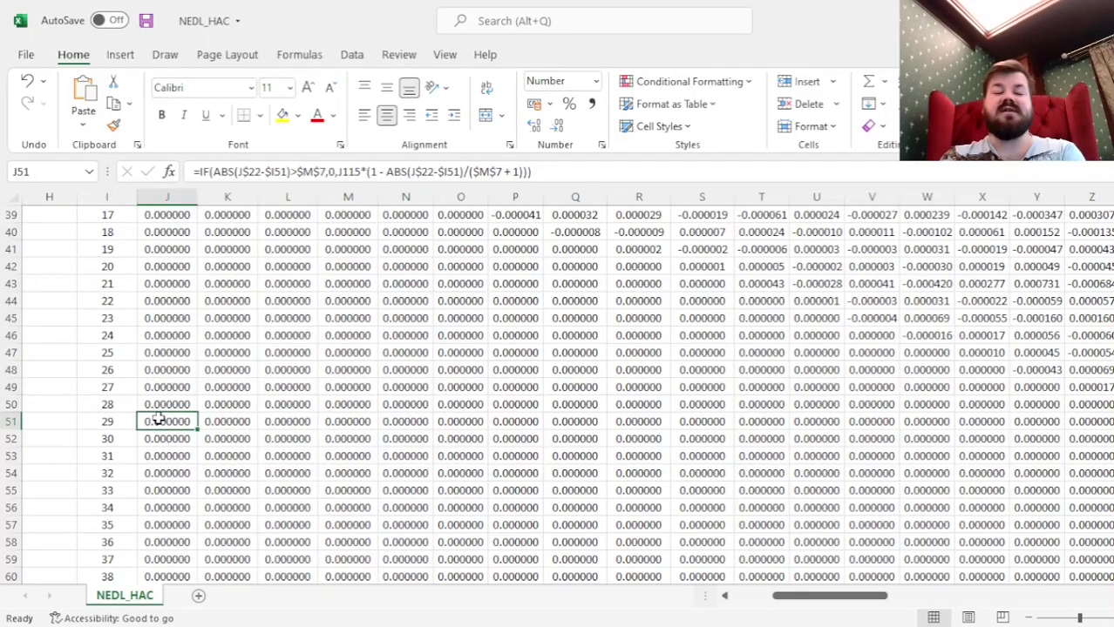
{"action": "scroll", "coordinate": [157, 418], "scroll_direction": "up", "scroll_amount": 13}
{"action": "left_click", "coordinate": [348, 318]}
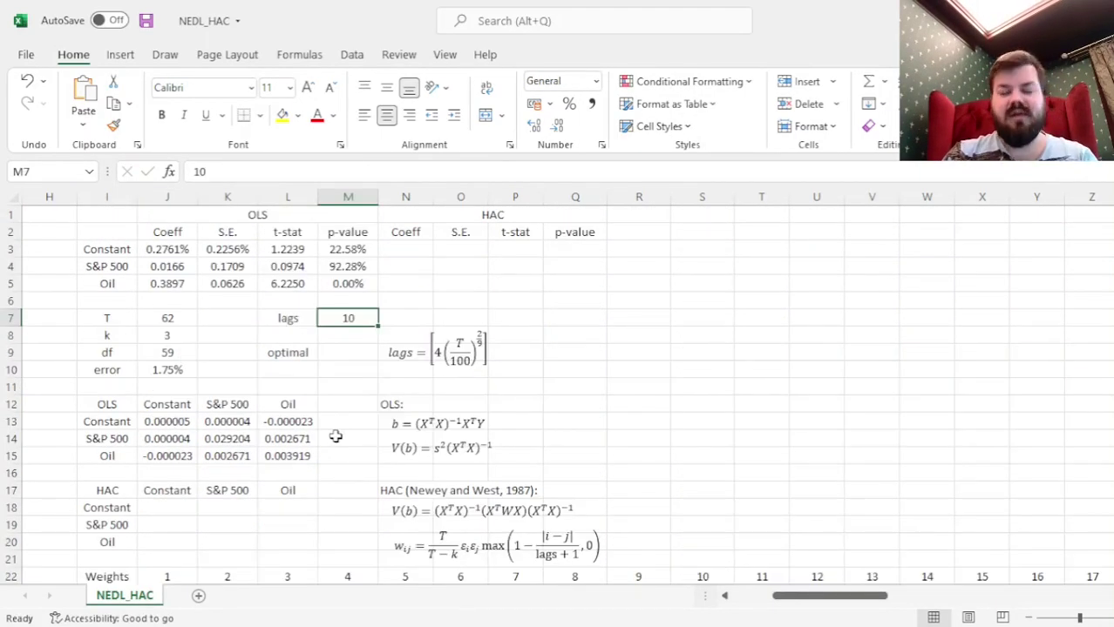
{"action": "scroll", "coordinate": [336, 437], "scroll_direction": "down", "scroll_amount": 1}
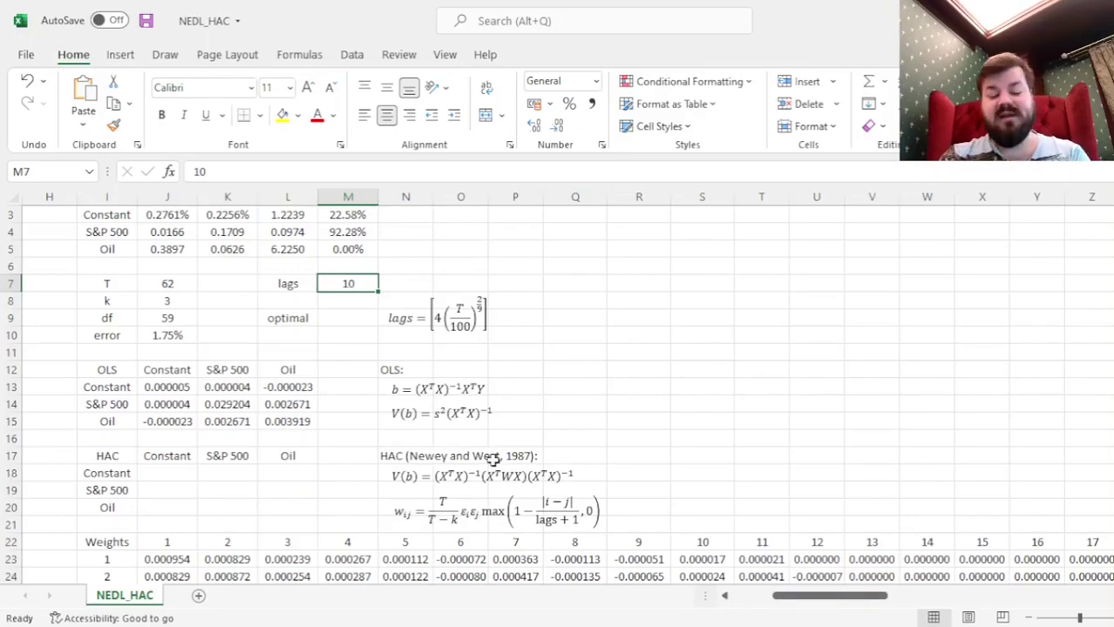
{"action": "key", "text": "Down"}
{"action": "left_click", "coordinate": [350, 425]}
{"action": "key", "text": "ctrl+Down"}
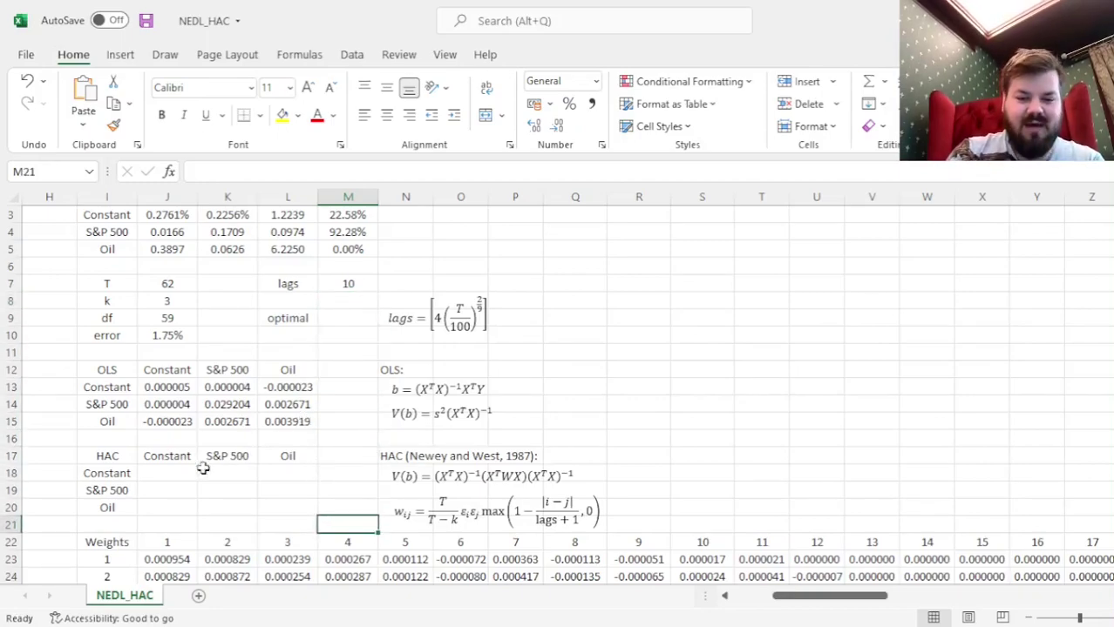
- Copy the MINVERSE(MMULT(TRANSPOSE(C2:E63),C2:E63)) part of the OLS covariance formula in J13, leaving that formula unedited
{"action": "left_click_drag", "start_coordinate": [170, 474], "coordinate": [290, 508]}
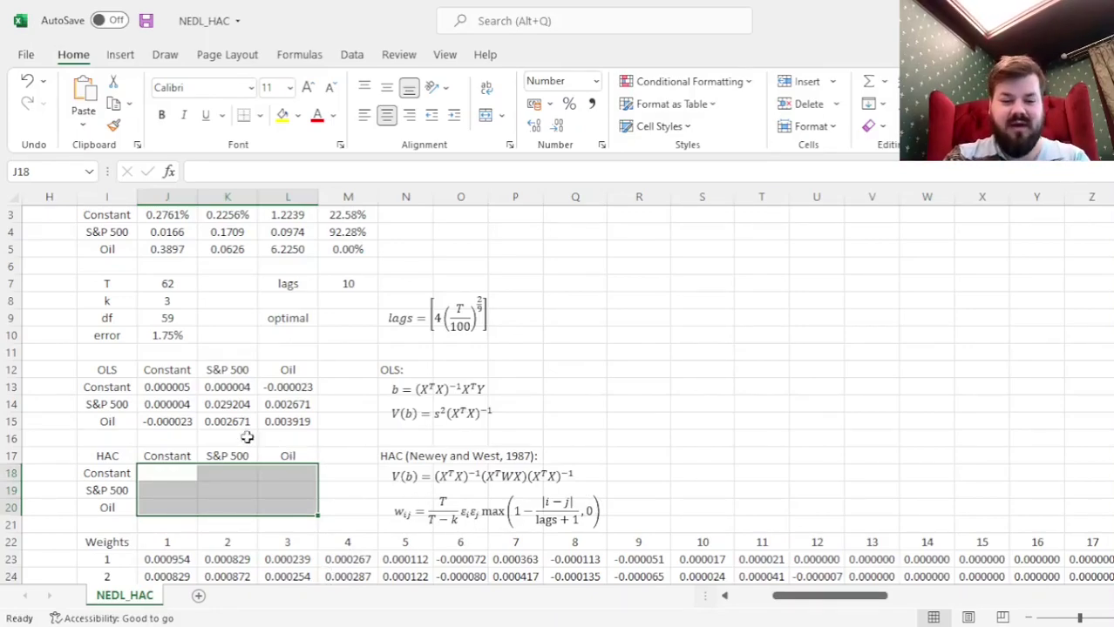
{"action": "left_click", "coordinate": [168, 387]}
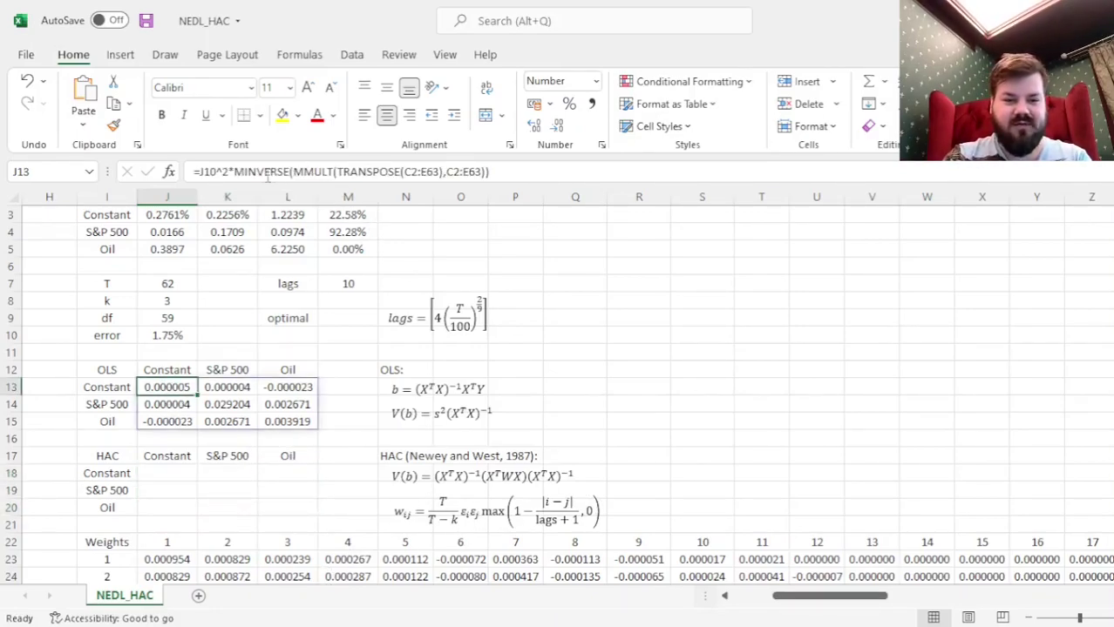
{"action": "left_click_drag", "start_coordinate": [234, 172], "coordinate": [492, 169]}
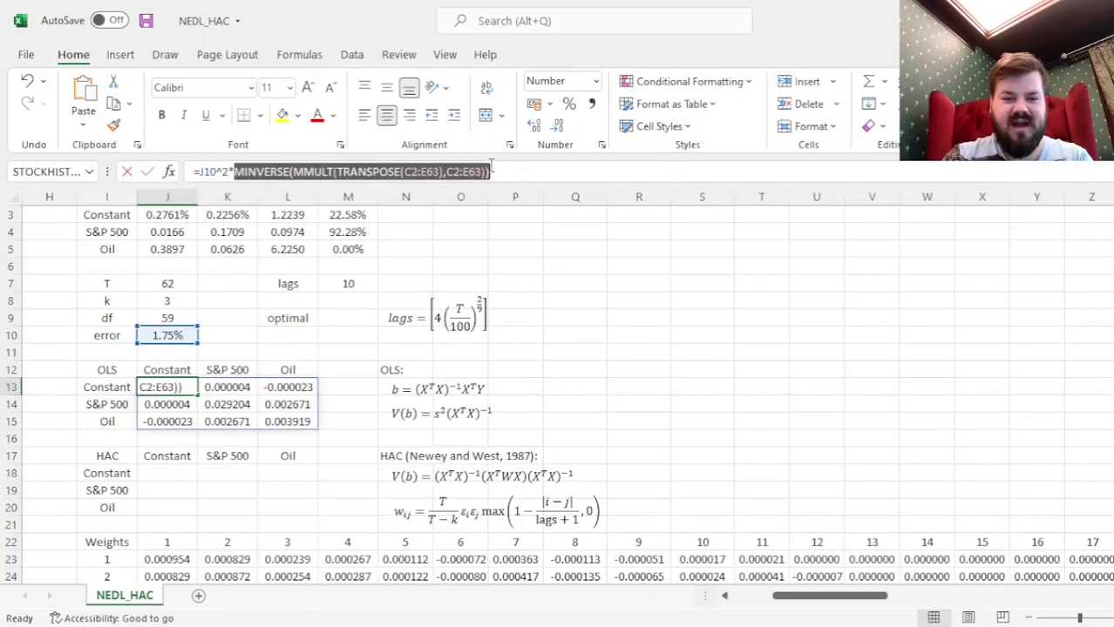
{"action": "key", "text": "Escape"}
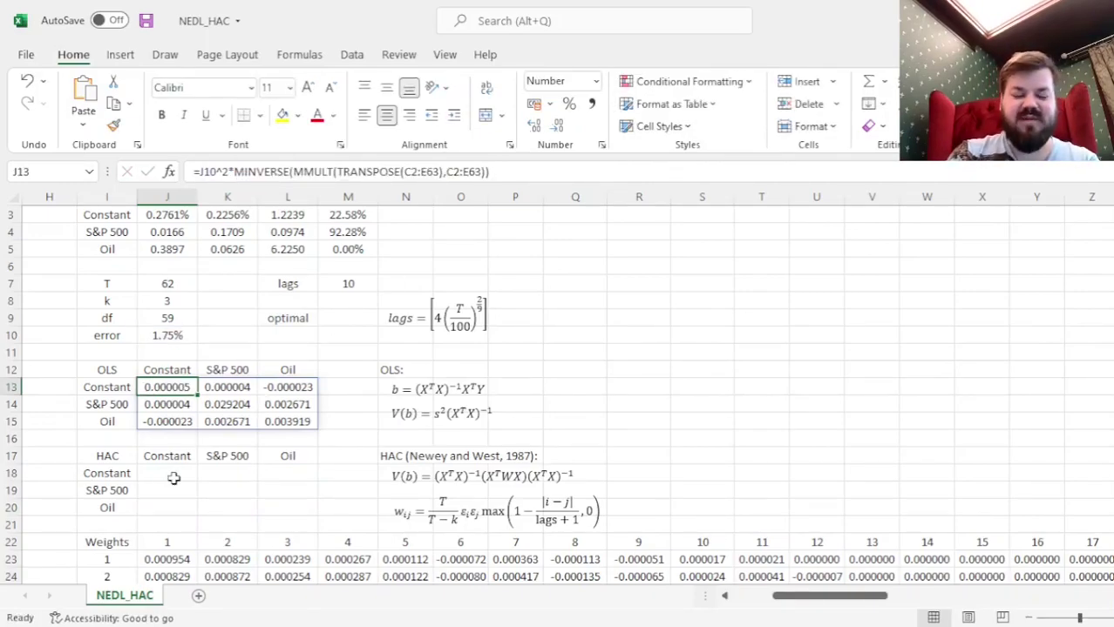
- Start the HAC covariance formula over J18:L20 with =MMULT( and the copied MINVERSE(MMULT(TRANSPOSE(C2:E63),C2:E63)) as its first argument
{"action": "left_click_drag", "start_coordinate": [174, 478], "coordinate": [277, 509]}
{"action": "left_click", "coordinate": [224, 171]}
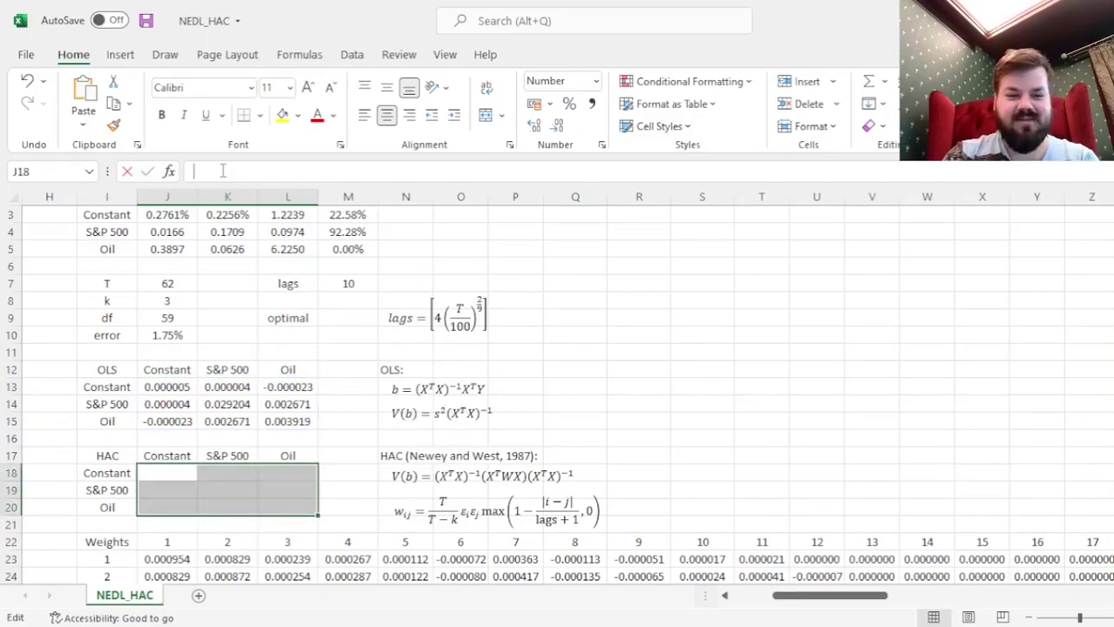
{"action": "type", "text": "=MMULT"}
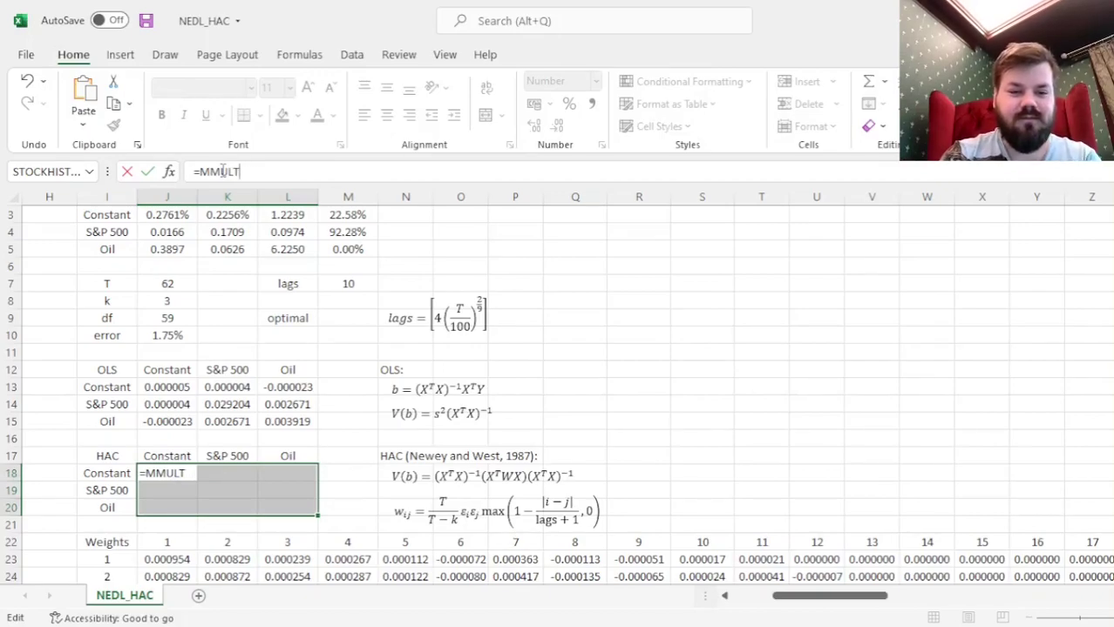
{"action": "type", "text": "(MINVERSE(MMULT(TRANSPOSE(C2:E63),C2:E63))"}
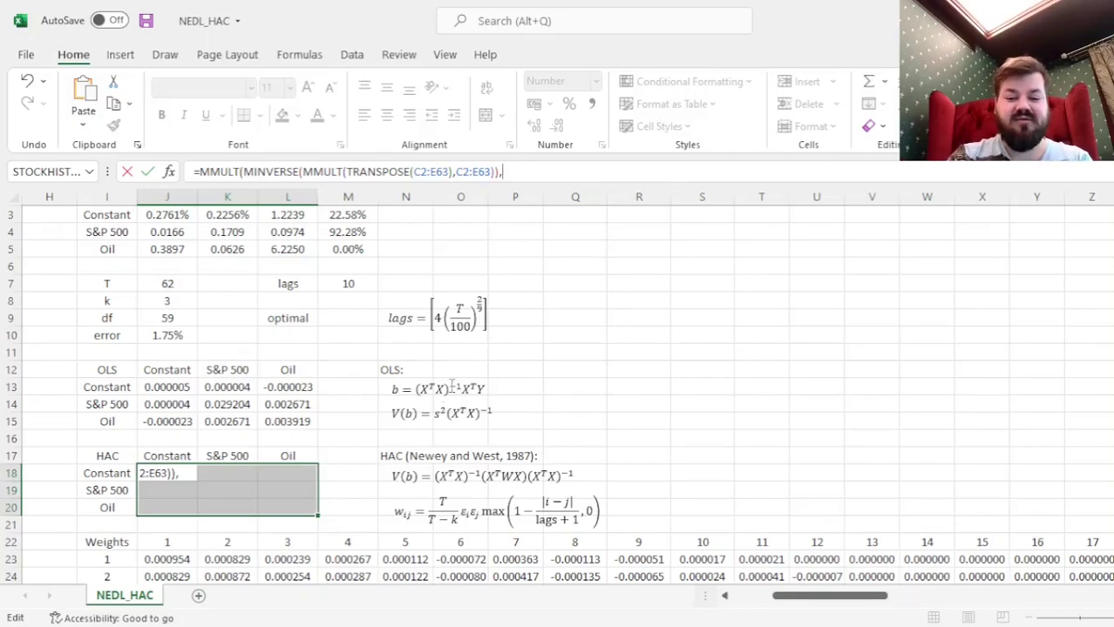
- Add a nested MMULT( as the second argument, reusing TRANSPOSE(C2:E63) from the formula as its first matrix
{"action": "type", "text": ",MMULT("}
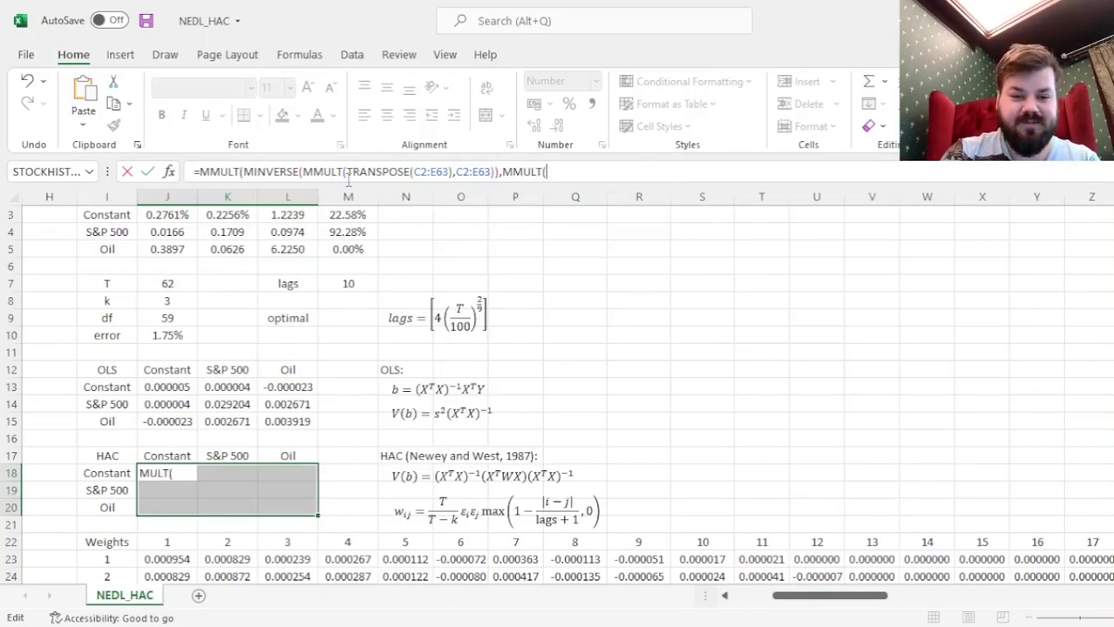
{"action": "left_click_drag", "start_coordinate": [346, 171], "coordinate": [452, 174]}
{"action": "key", "text": "ctrl+c"}
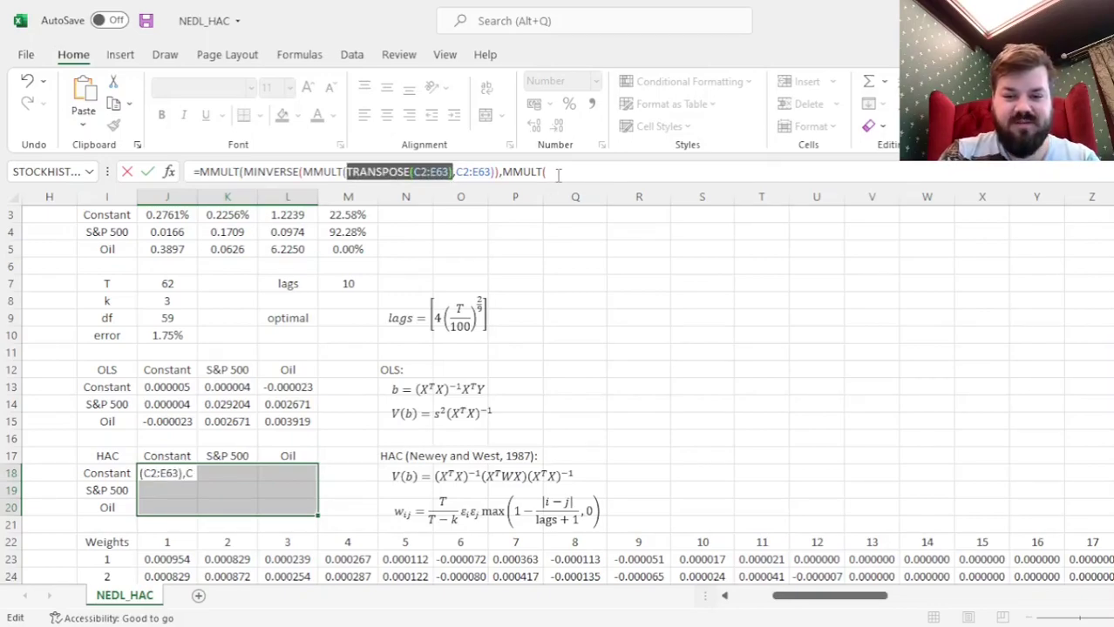
{"action": "left_click", "coordinate": [558, 173]}
{"action": "key", "text": "ctrl+v"}
{"action": "type", "text": ","}
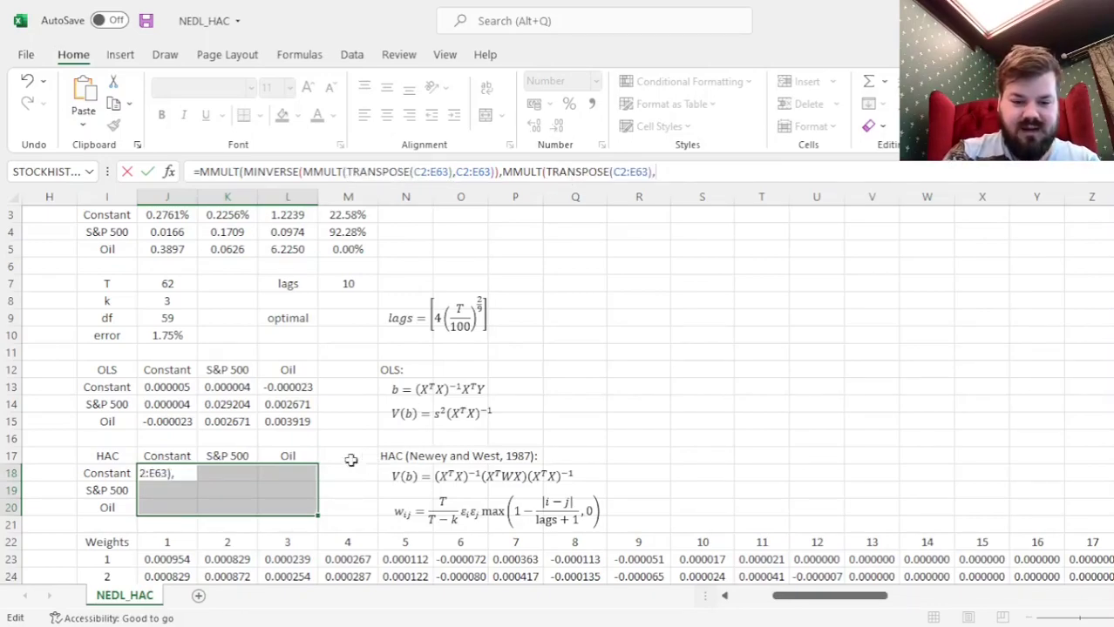
- Supply the whole weights matrix J23:BS84 as the nested product's second matrix and close its parenthesis
{"action": "left_click", "coordinate": [170, 561]}
{"action": "key", "text": "ctrl+shift+Down"}
{"action": "key", "text": "ctrl+shift+Right"}
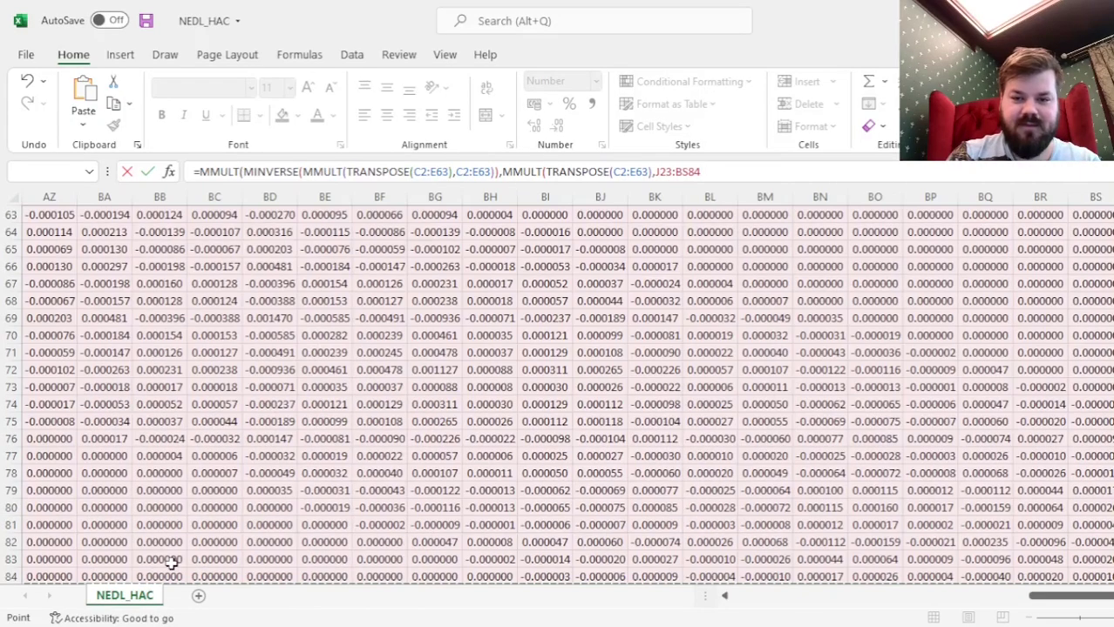
{"action": "scroll", "coordinate": [446, 457], "scroll_direction": "up", "scroll_amount": 19}
{"action": "scroll", "coordinate": [446, 456], "scroll_direction": "left", "scroll_amount": 17}
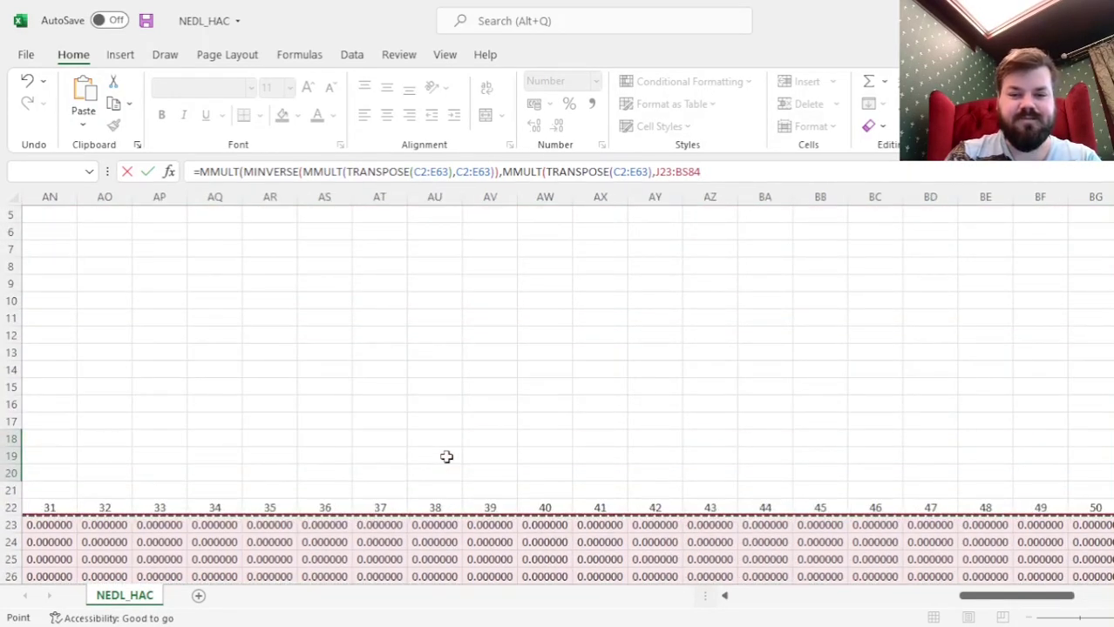
{"action": "scroll", "coordinate": [446, 456], "scroll_direction": "up", "scroll_amount": 1}
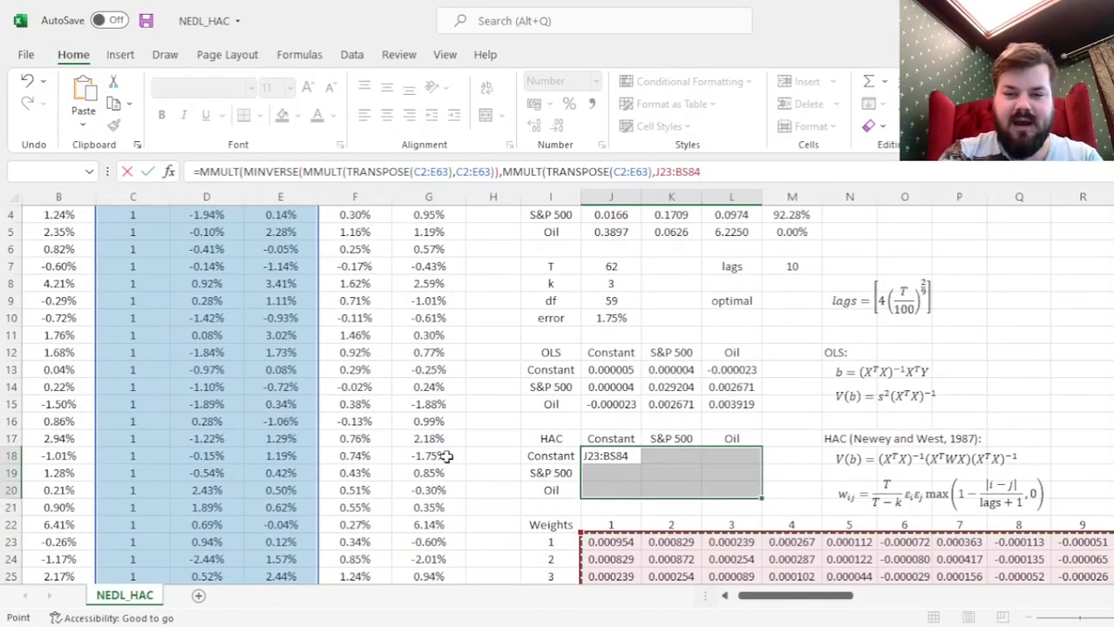
{"action": "type", "text": ")"}
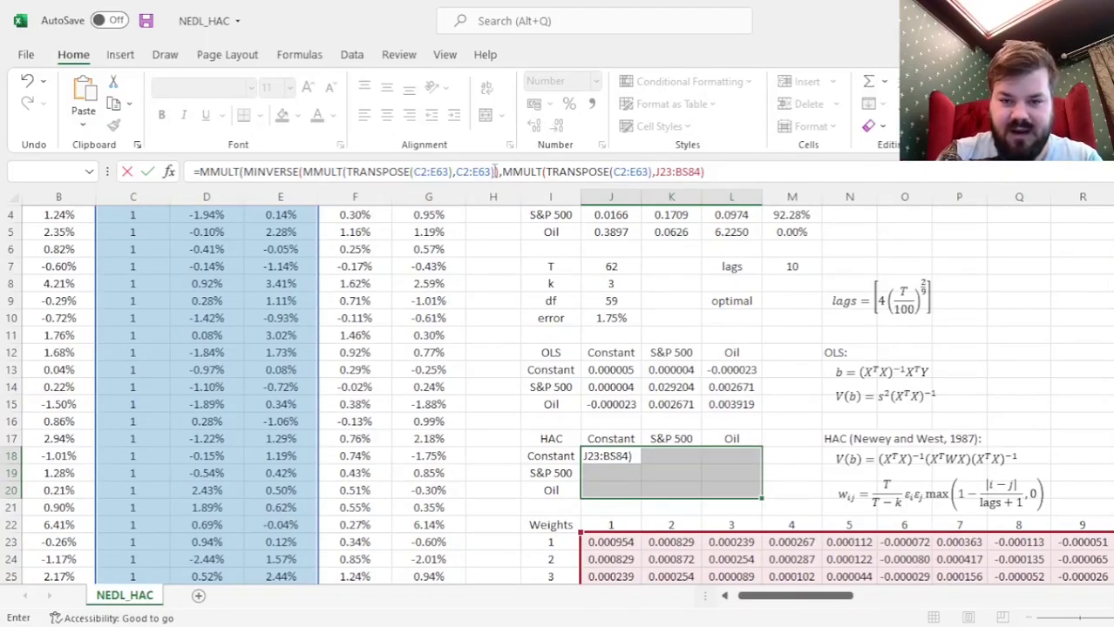
- Wrap the nested product in another MMULT( with C2:E63 as its second matrix, and close its parenthesis
{"action": "left_click", "coordinate": [503, 172]}
{"action": "type", "text": "MMULT("}
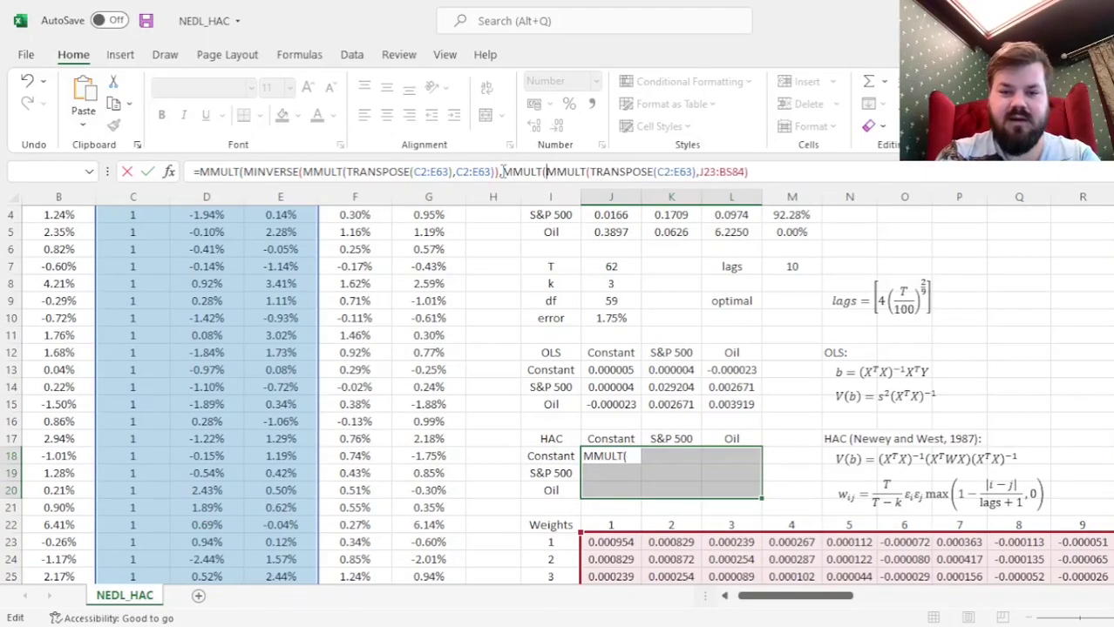
{"action": "left_click", "coordinate": [813, 171]}
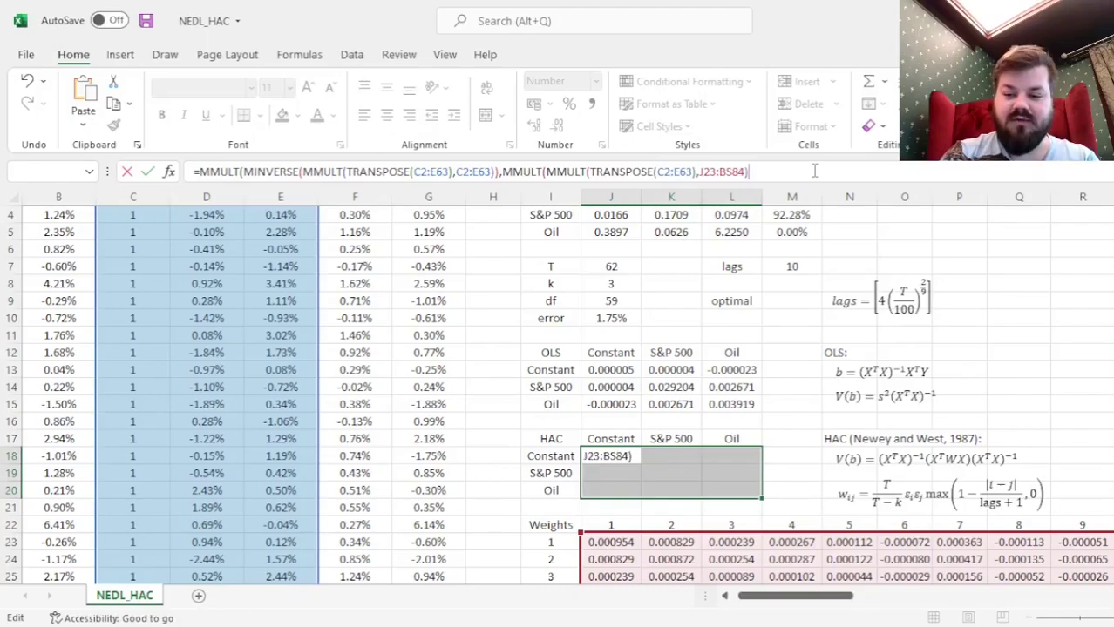
{"action": "type", "text": ","}
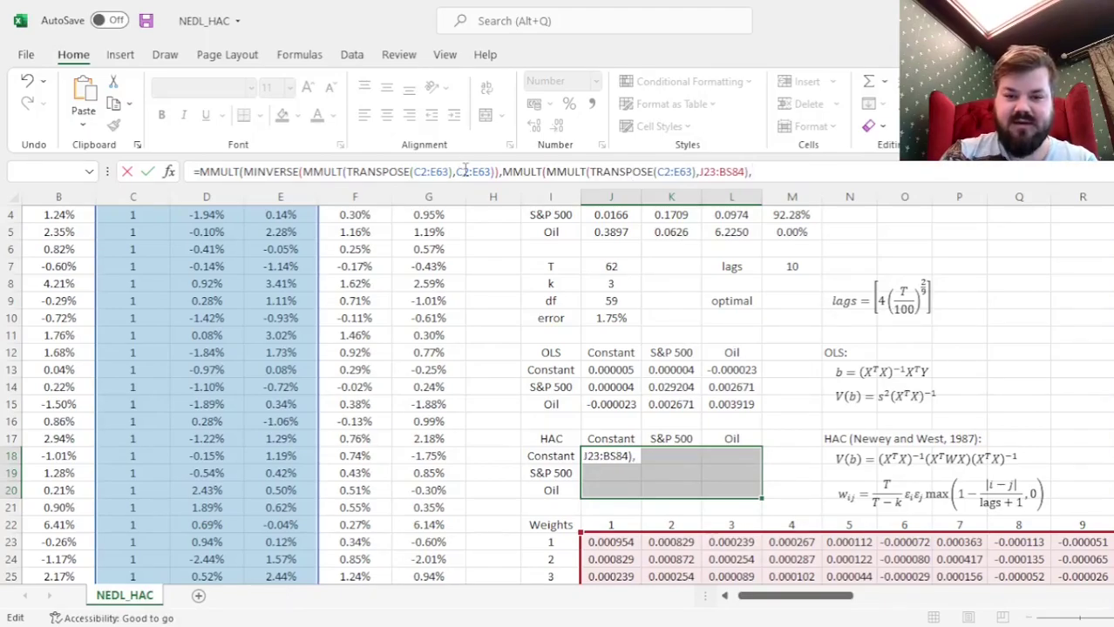
{"action": "double_click", "coordinate": [473, 171]}
{"action": "key", "text": "ctrl+c"}
{"action": "left_click", "coordinate": [772, 179]}
{"action": "key", "text": "ctrl+v"}
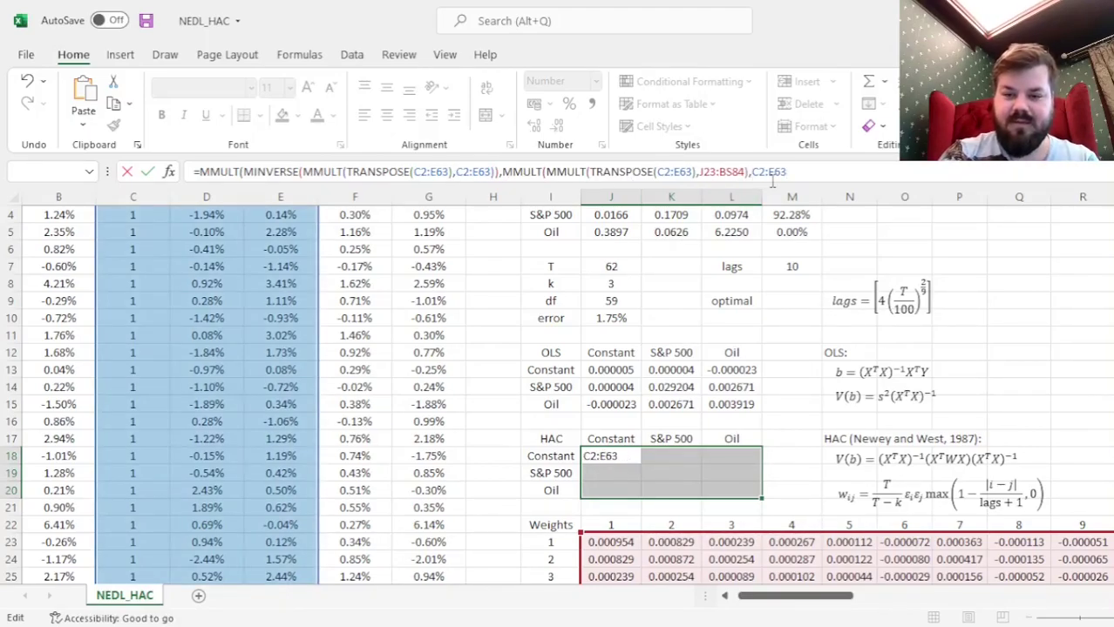
{"action": "type", "text": ")"}
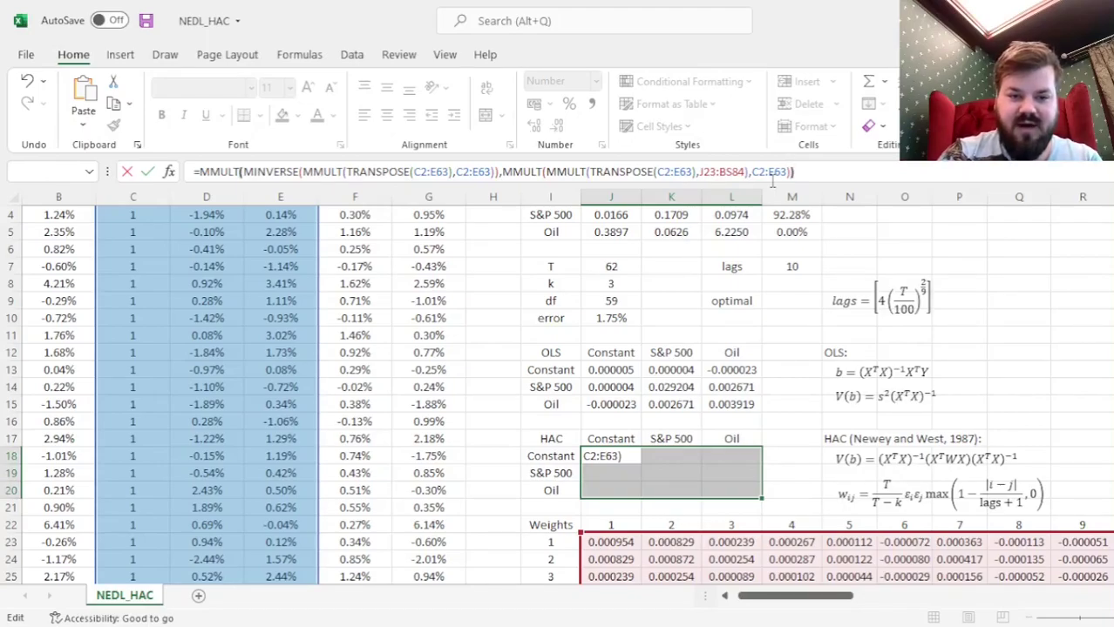
- Wrap the whole formula in an outer MMULT with MINVERSE(MMULT(TRANSPOSE(C2:E63),C2:E63)) as second argument, and enter it as an array over J18:L20
{"action": "left_click", "coordinate": [197, 171]}
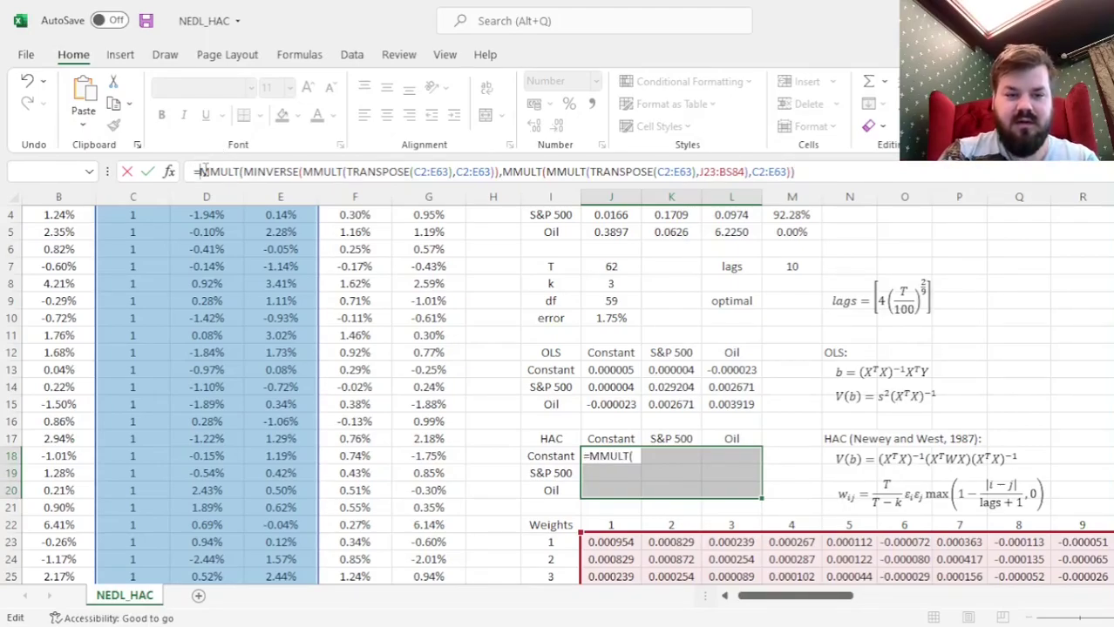
{"action": "type", "text": "MMULT("}
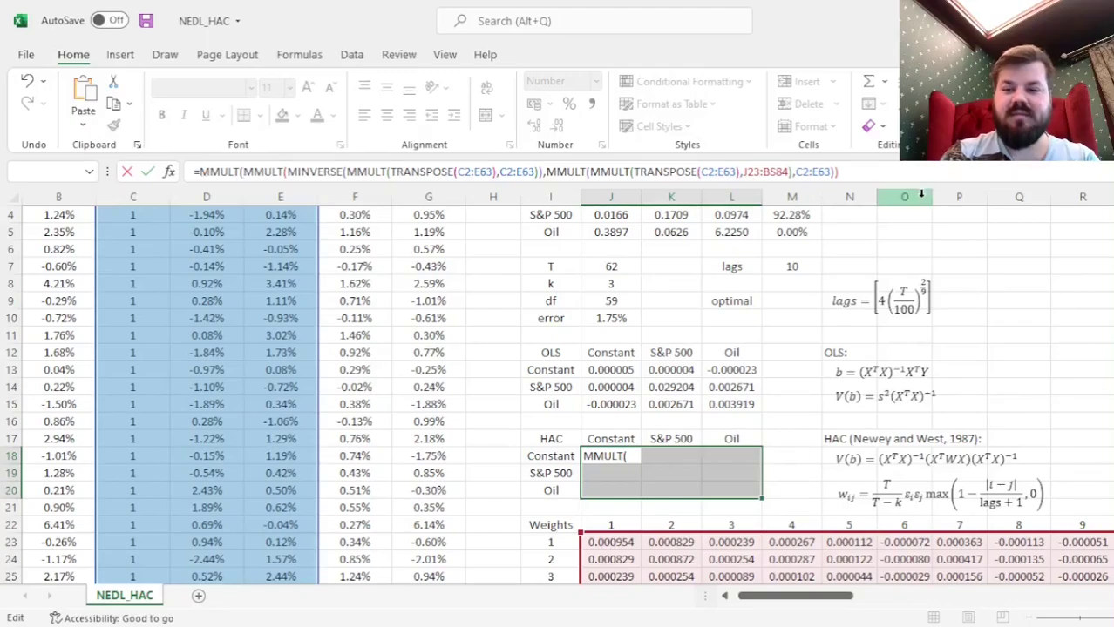
{"action": "key", "text": "End"}
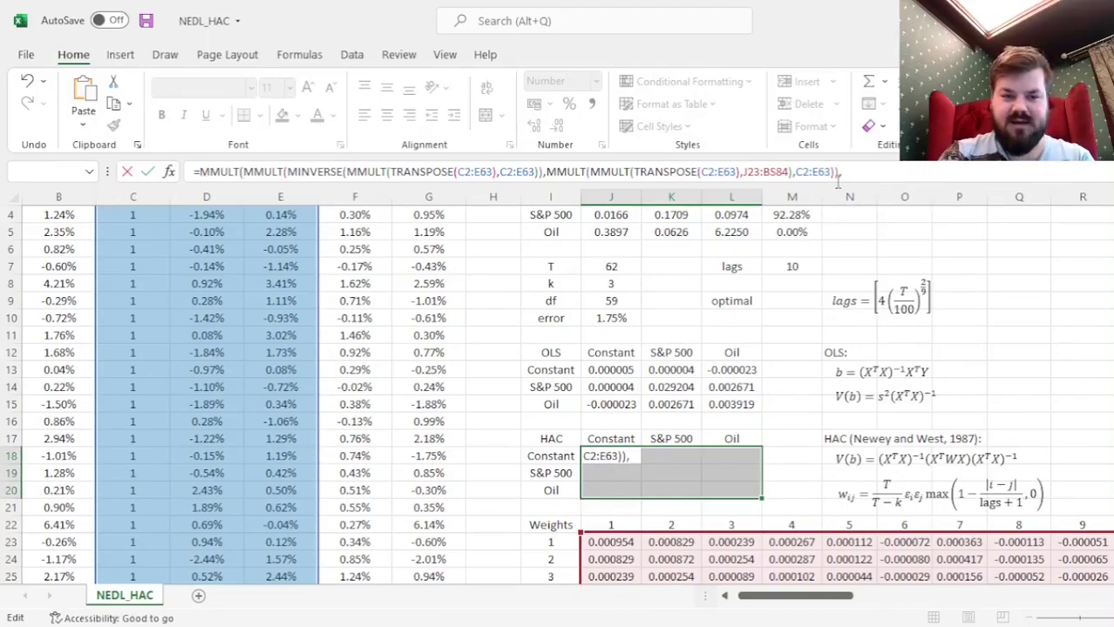
{"action": "left_click_drag", "start_coordinate": [288, 171], "coordinate": [545, 178]}
{"action": "key", "text": "ctrl+c"}
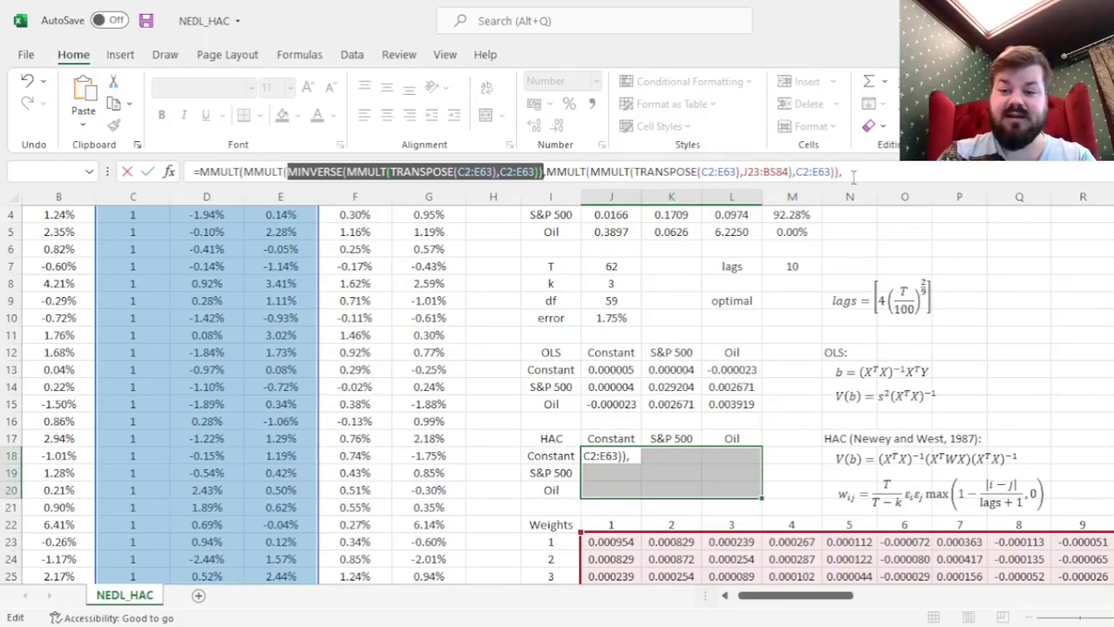
{"action": "left_click", "coordinate": [858, 171]}
{"action": "key", "text": "ctrl+v"}
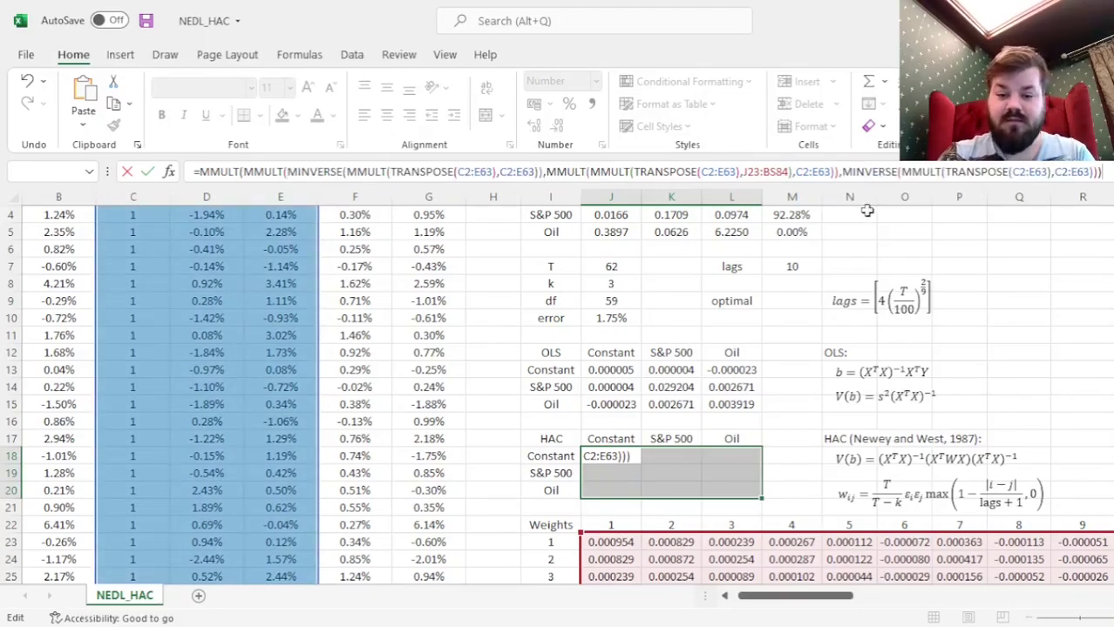
{"action": "key", "text": "ctrl+shift+Return"}
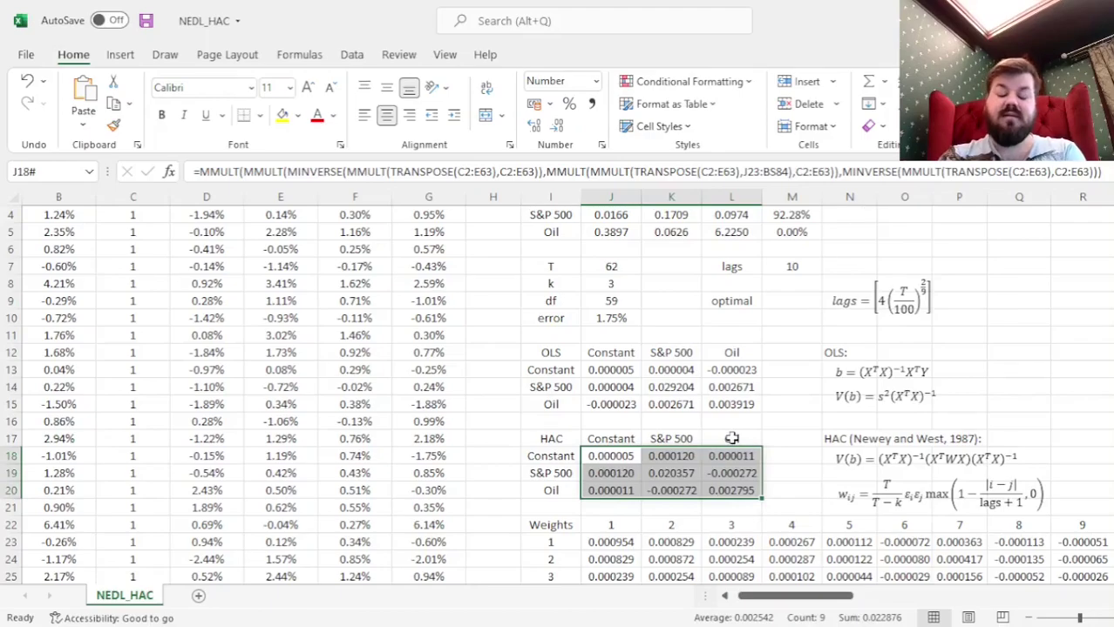
- Link the HAC constant coefficient in N3 to the OLS one with =J3, and fill the formula to N5
{"action": "scroll", "coordinate": [723, 439], "scroll_direction": "right", "scroll_amount": 2}
{"action": "scroll", "coordinate": [723, 438], "scroll_direction": "left", "scroll_amount": 1}
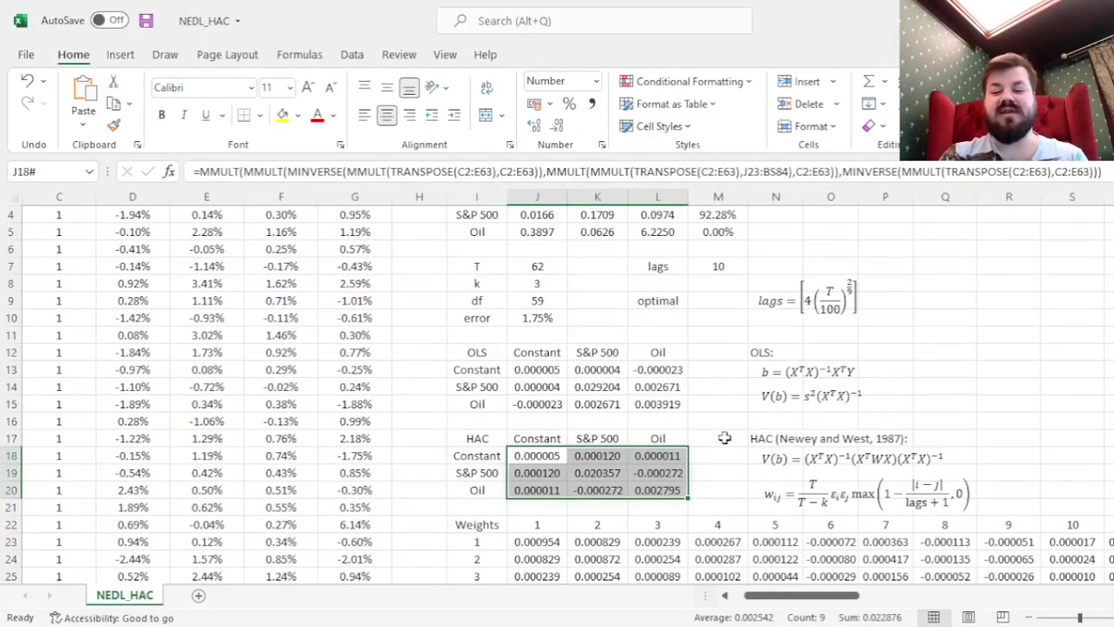
{"action": "scroll", "coordinate": [723, 439], "scroll_direction": "up", "scroll_amount": 1}
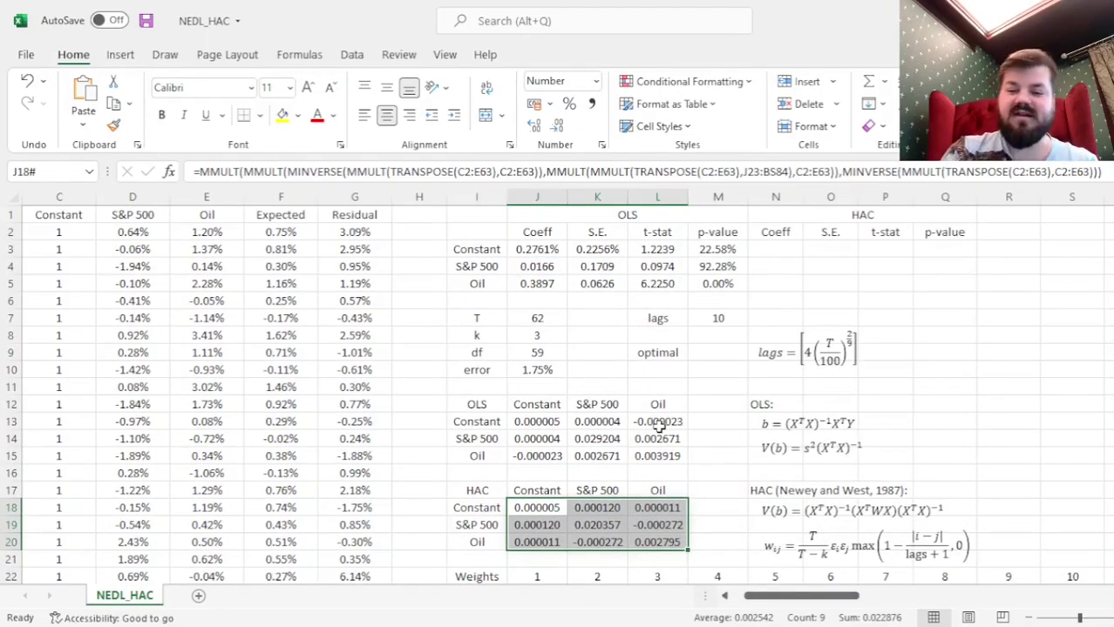
{"action": "left_click", "coordinate": [772, 249]}
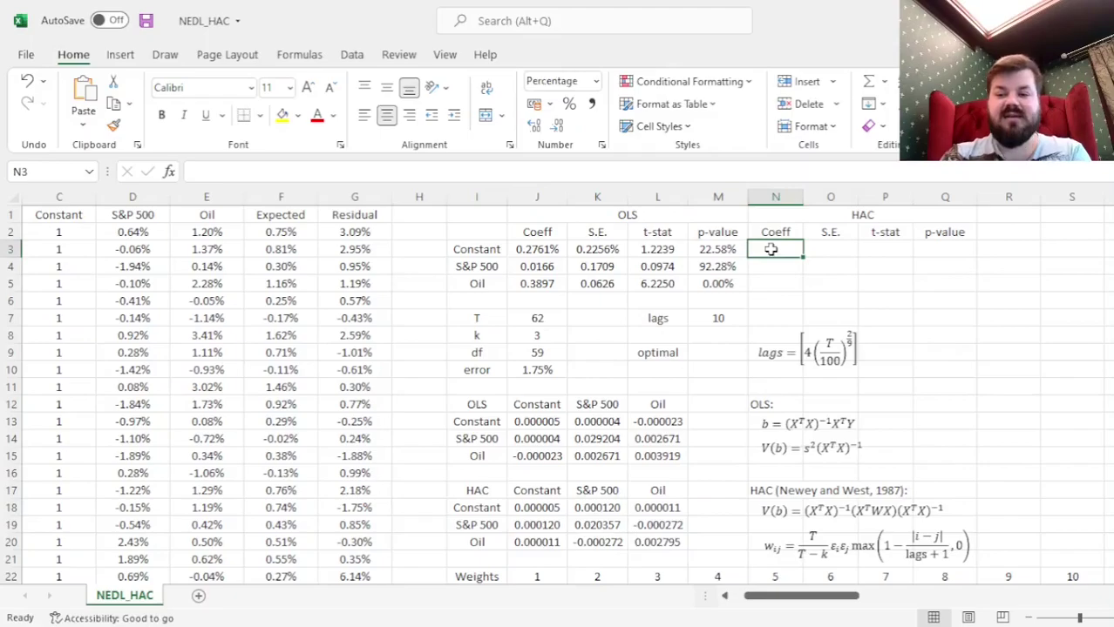
{"action": "type", "text": "="}
{"action": "key", "text": "Left"}
{"action": "key", "text": "Left"}
{"action": "key", "text": "Left"}
{"action": "key", "text": "Left"}
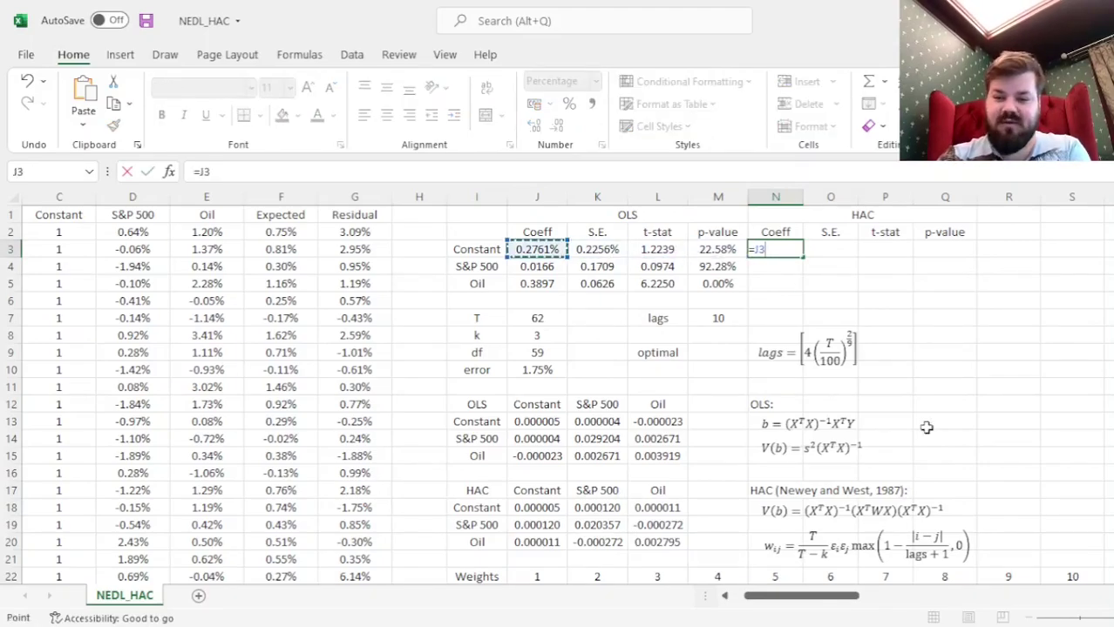
{"action": "key", "text": "ctrl+Return"}
{"action": "left_click_drag", "start_coordinate": [802, 258], "coordinate": [778, 283]}
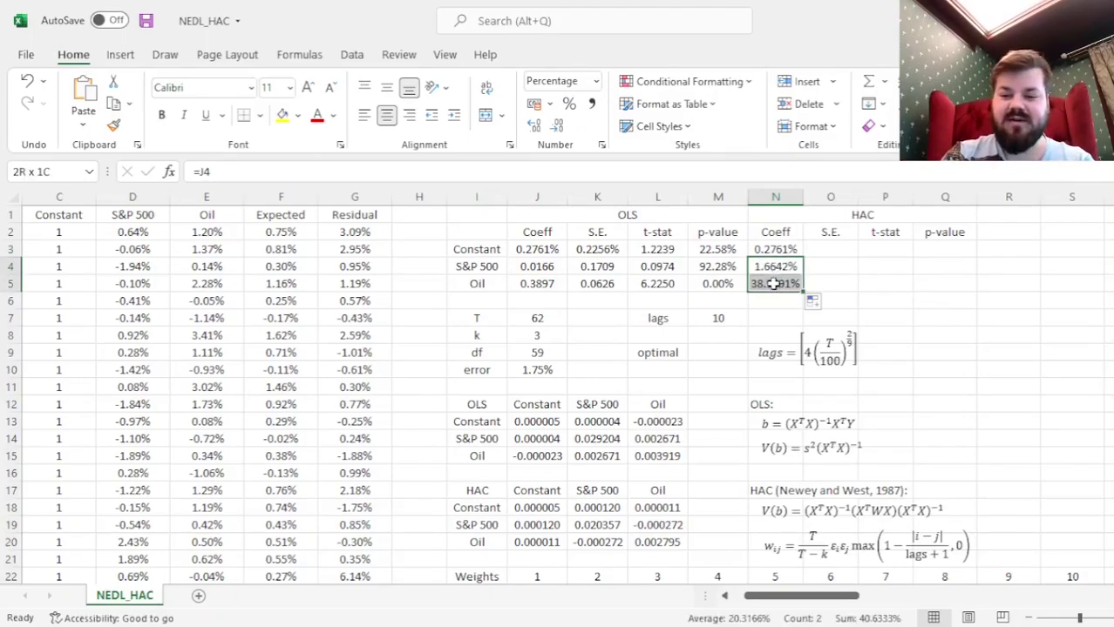
- Format the HAC coefficients for S&P 500 and Oil in N4:N5 as numbers with four decimals
{"action": "left_click", "coordinate": [595, 81]}
{"action": "left_click", "coordinate": [582, 146]}
{"action": "left_click", "coordinate": [534, 126]}
{"action": "left_click", "coordinate": [534, 125]}
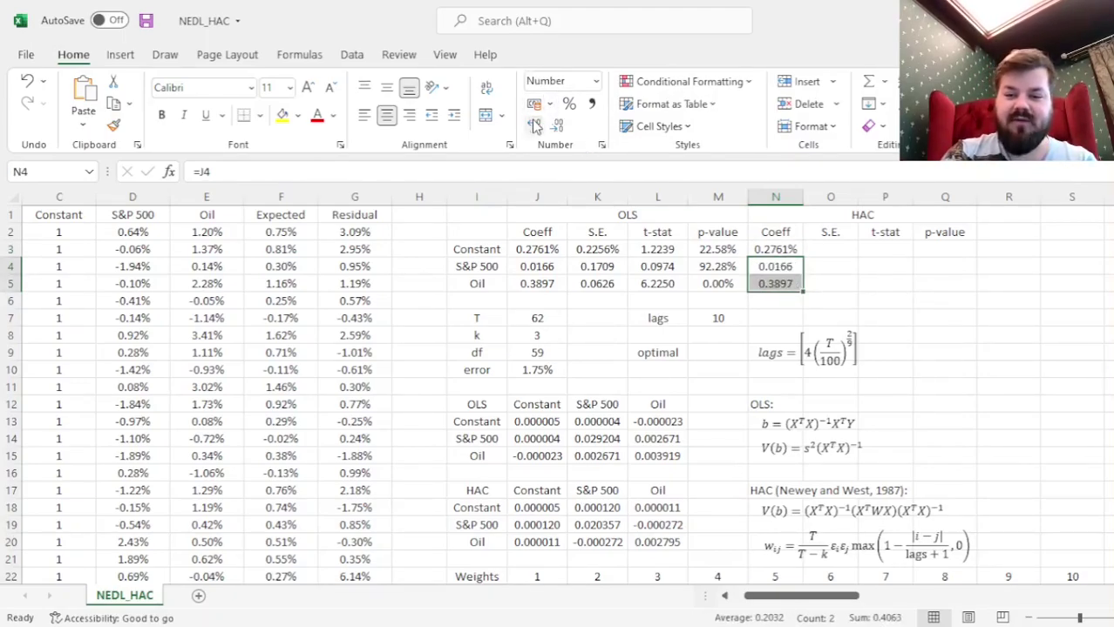
- Compute the HAC standard errors in O3:O5 as SQRT of the HAC covariance diagonal cells J18, K19 and L20
{"action": "left_click", "coordinate": [820, 250]}
{"action": "type", "text": "=SQRT("}
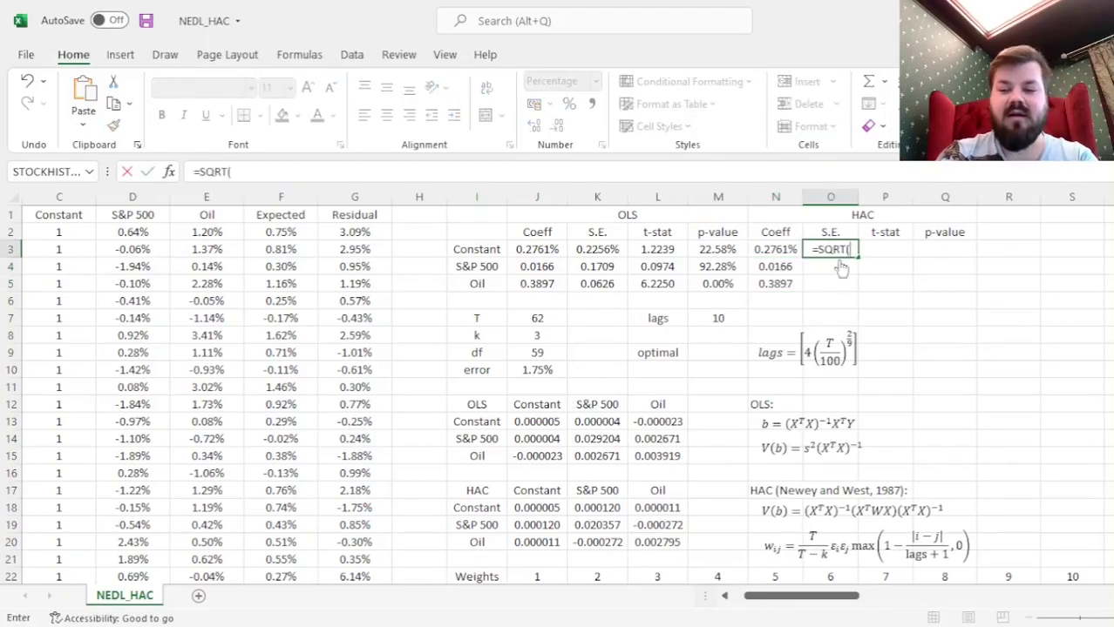
{"action": "left_click", "coordinate": [541, 514]}
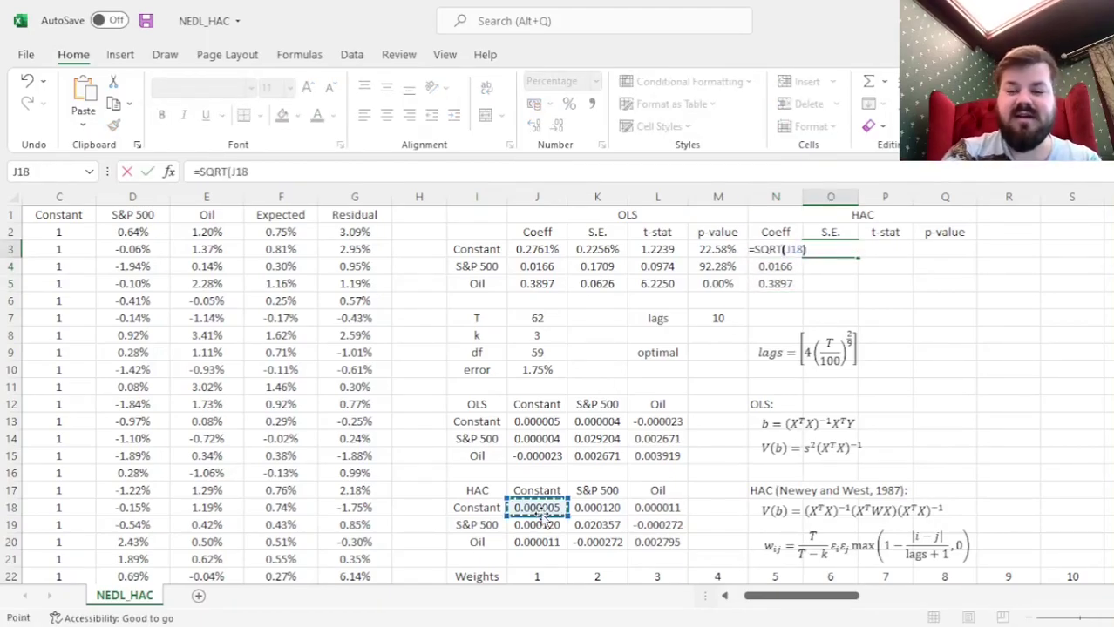
{"action": "key", "text": "Return"}
{"action": "type", "text": "=SQRT"}
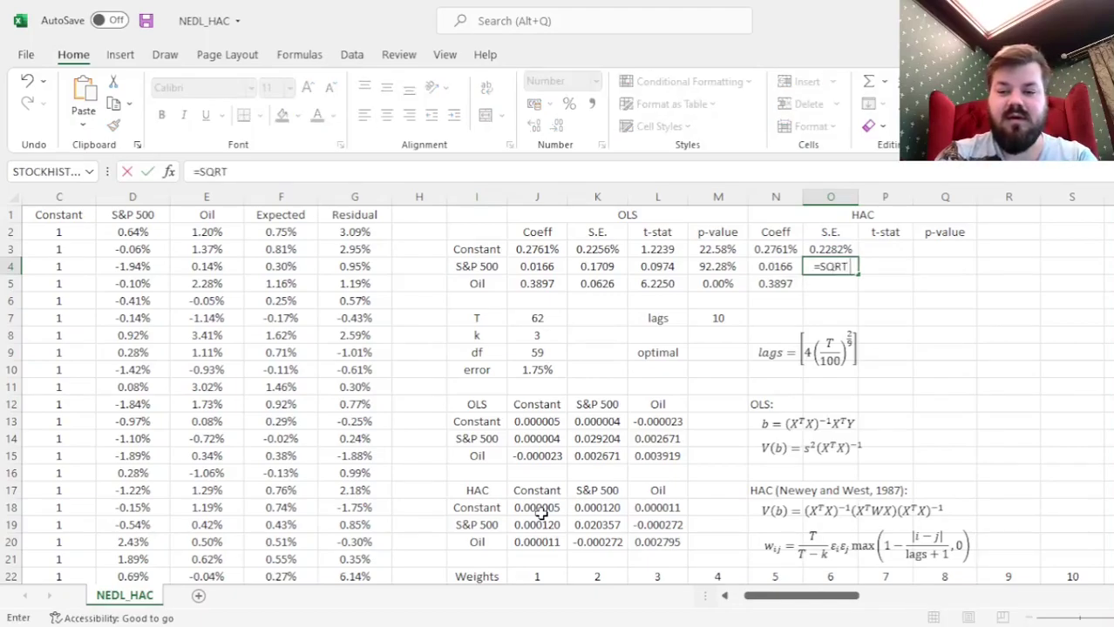
{"action": "type", "text": "("}
{"action": "left_click", "coordinate": [597, 525]}
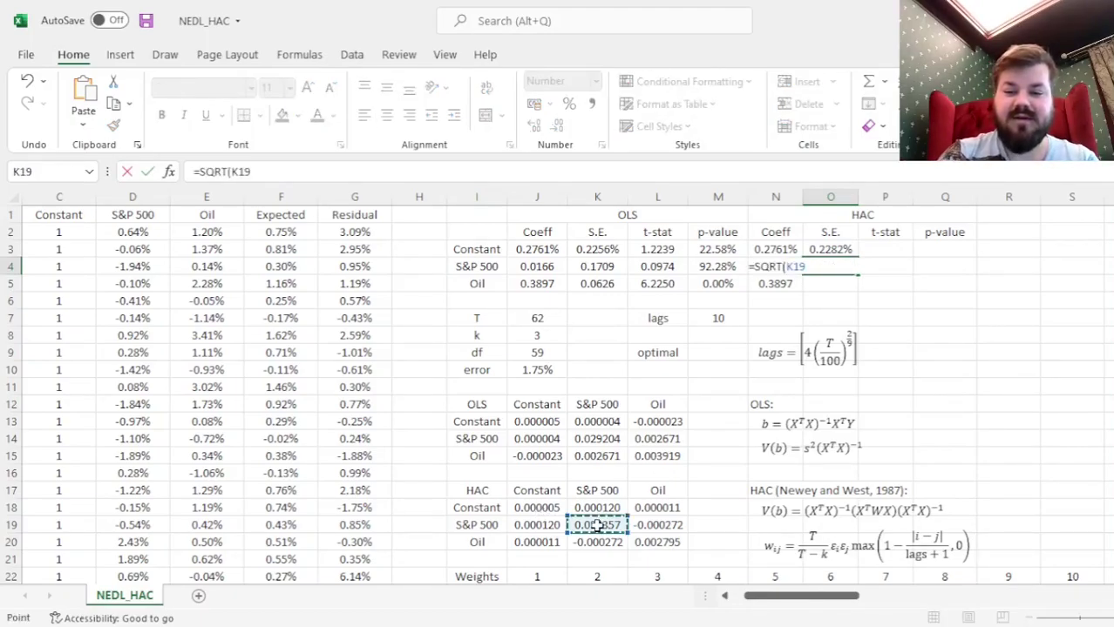
{"action": "key", "text": "Return"}
{"action": "type", "text": "=SQRT("}
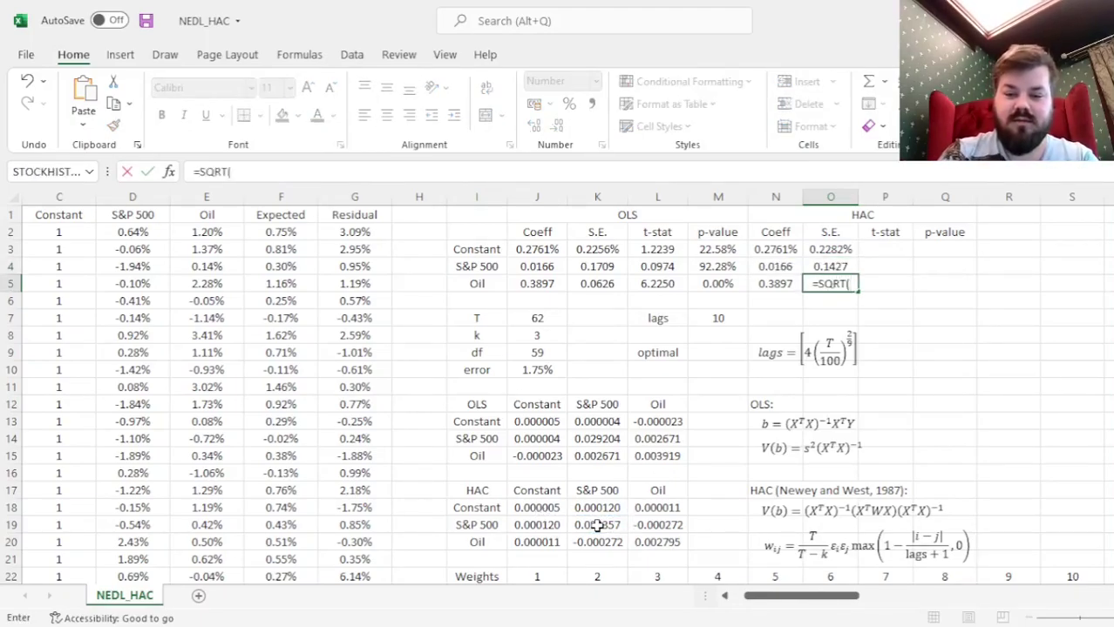
{"action": "left_click", "coordinate": [665, 544]}
{"action": "key", "text": "Return"}
{"action": "key", "text": "Return"}
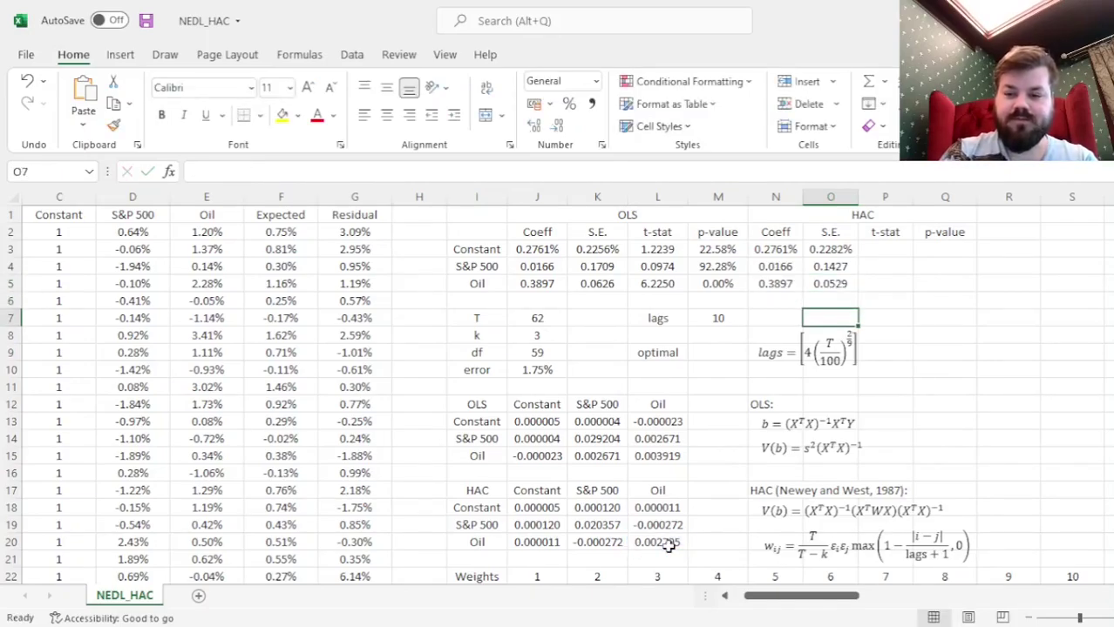
{"action": "key", "text": "Up"}
{"action": "key", "text": "Up"}
- Copy the OLS t-stat and p-value formulas in L3:M5 to the HAC columns starting at P3
{"action": "left_click_drag", "start_coordinate": [657, 250], "coordinate": [713, 281]}
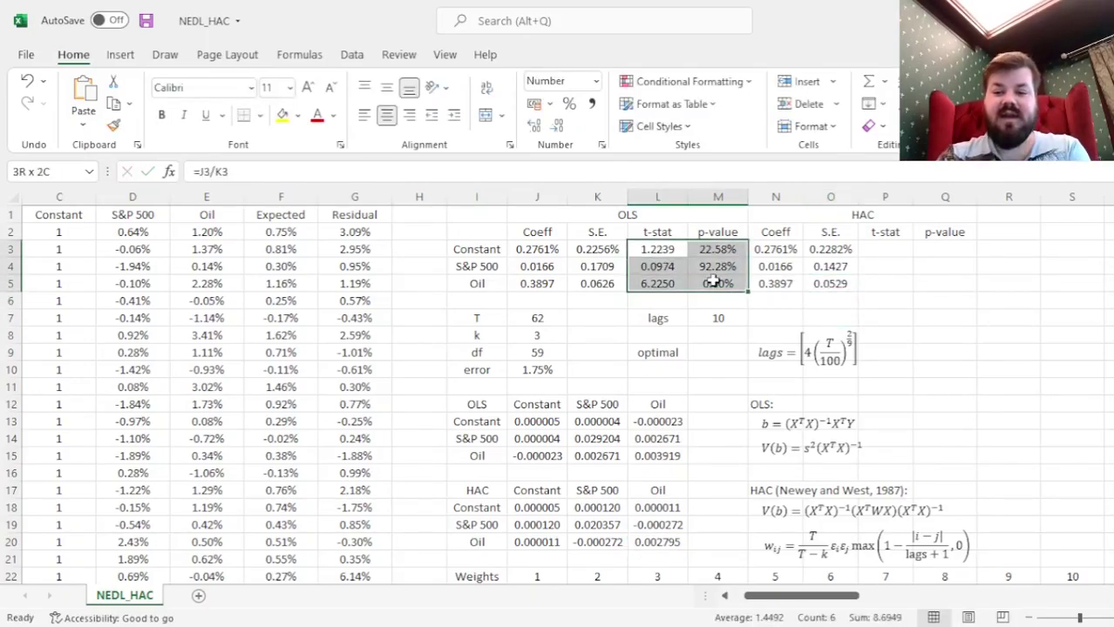
{"action": "key", "text": "ctrl+c"}
{"action": "left_click", "coordinate": [885, 251]}
{"action": "key", "text": "ctrl+v"}
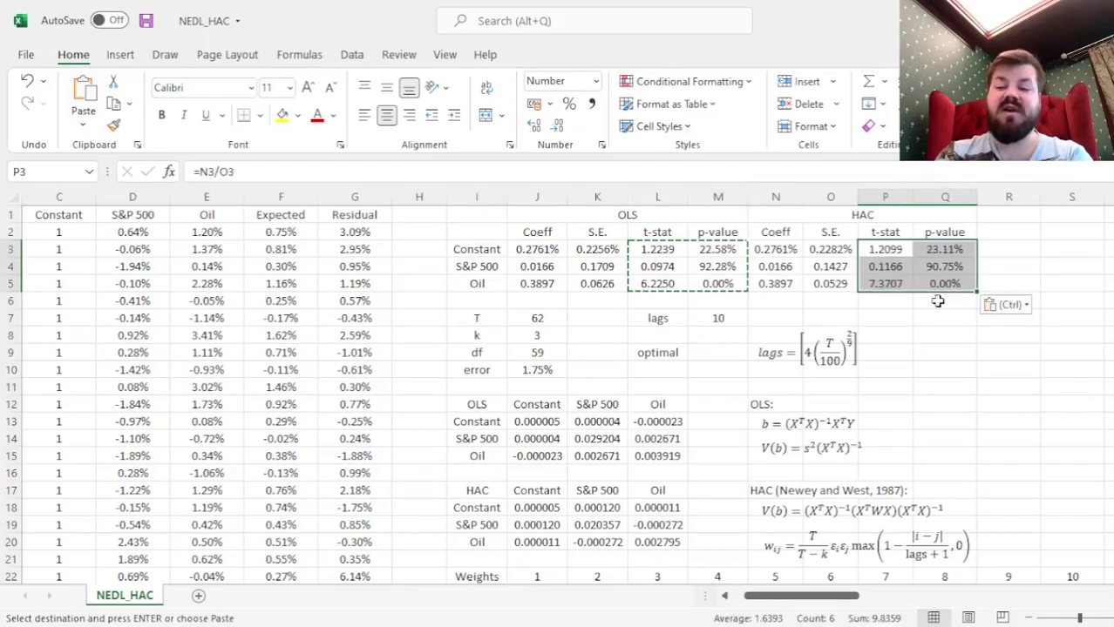
{"action": "key", "text": "Escape"}
- Compare the HAC p-values in Q3:Q5 with the OLS ones in M3:M5, and the two t-statistics for Oil
{"action": "left_click", "coordinate": [949, 284]}
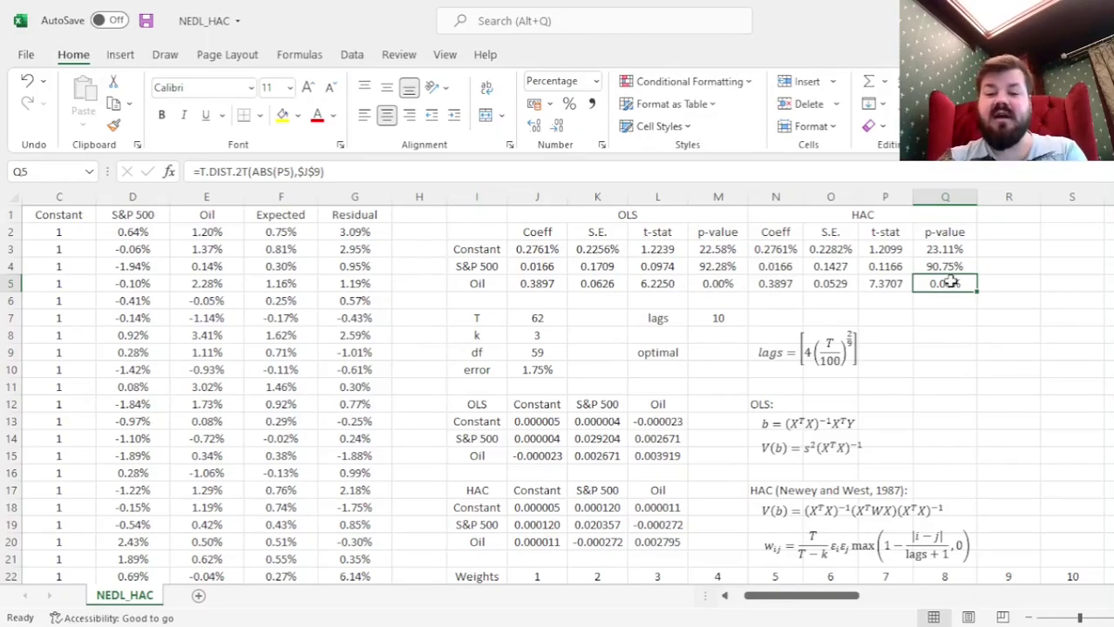
{"action": "left_click_drag", "start_coordinate": [936, 252], "coordinate": [940, 279]}
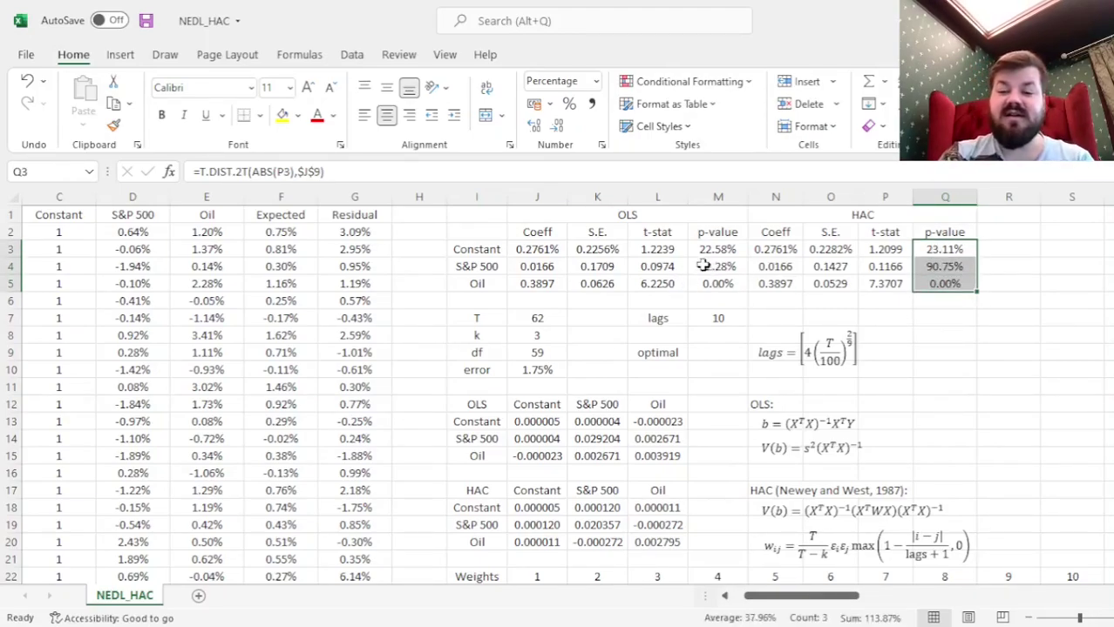
{"action": "left_click_drag", "start_coordinate": [710, 253], "coordinate": [708, 281], "text": "ctrl"}
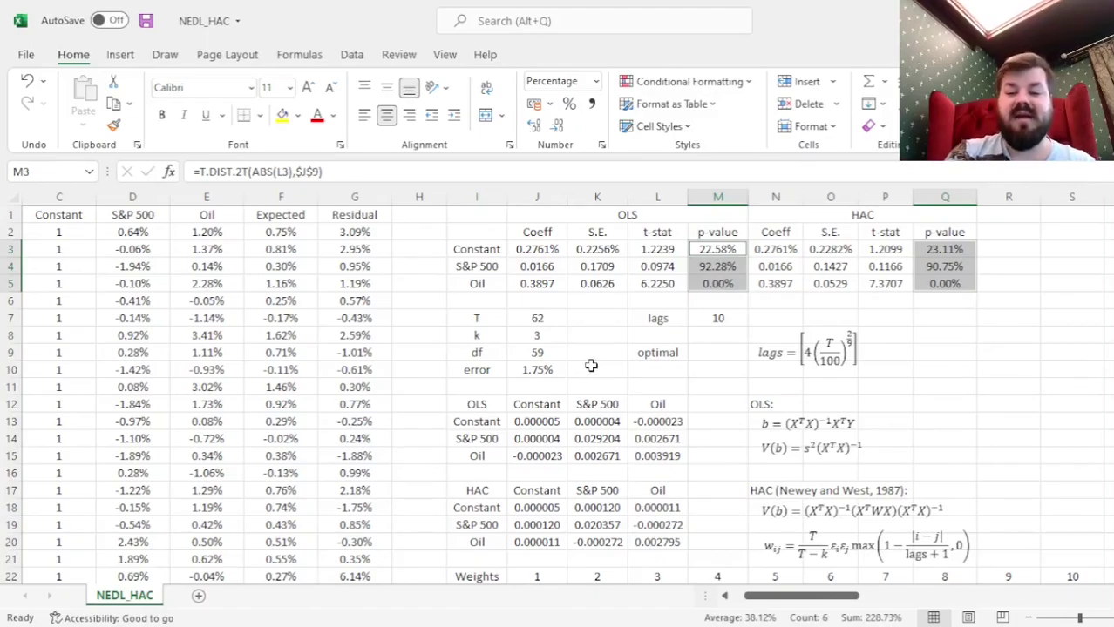
{"action": "left_click", "coordinate": [479, 284]}
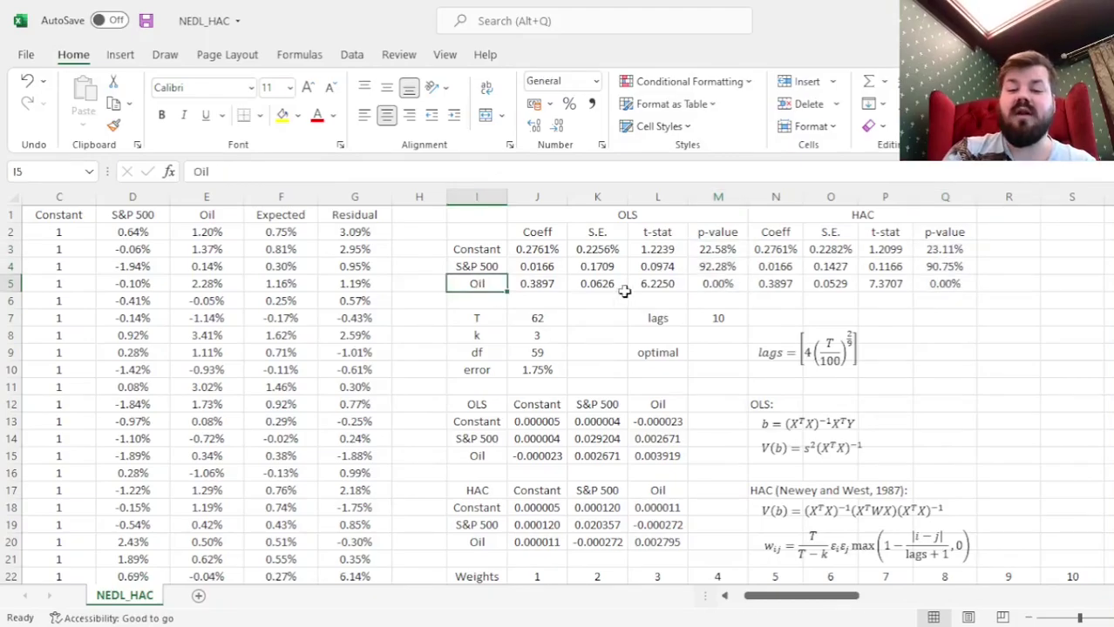
{"action": "left_click", "coordinate": [641, 284]}
{"action": "left_click", "coordinate": [882, 283], "text": "ctrl"}
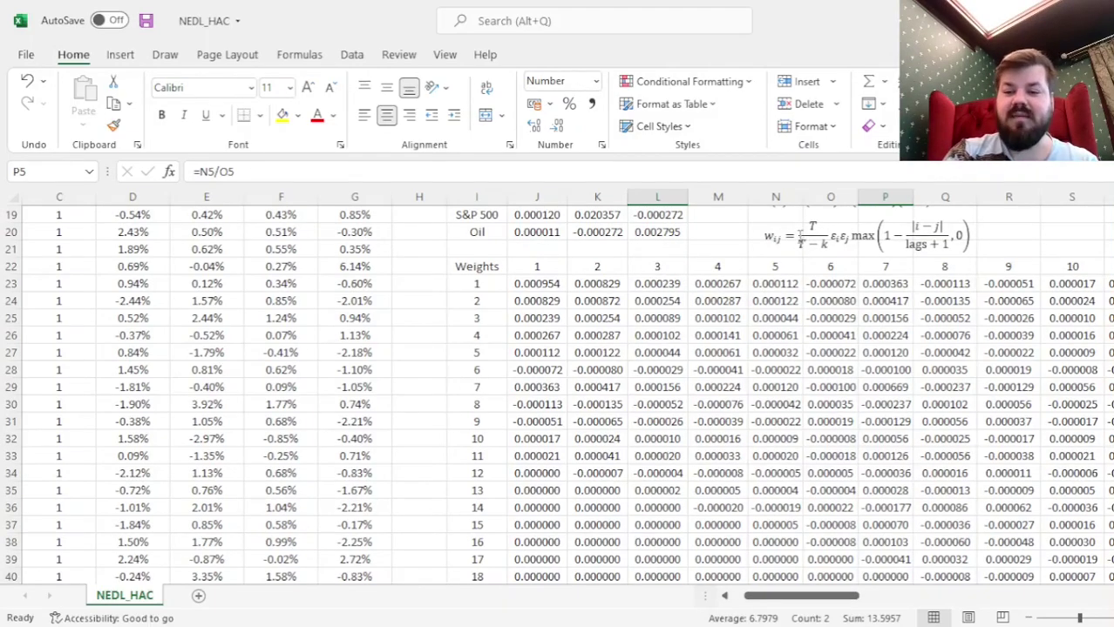
- Multiply the residual cross-product formula in J87 by the T/(T-k) correction, giving =J7/(J7-J8)*MMULT(G2:G63,TRANSPOSE(G2:G63))
{"action": "left_click", "coordinate": [814, 243]}
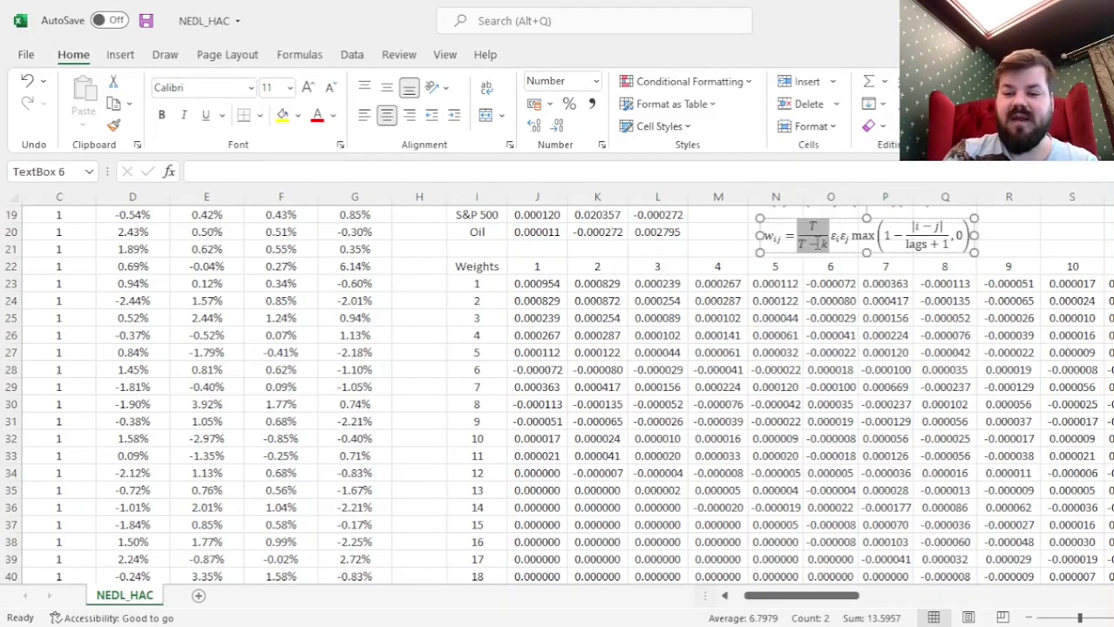
{"action": "left_click", "coordinate": [484, 384]}
{"action": "key", "text": "ctrl+Down"}
{"action": "key", "text": "ctrl+Down"}
{"action": "key", "text": "Down"}
{"action": "key", "text": "Right"}
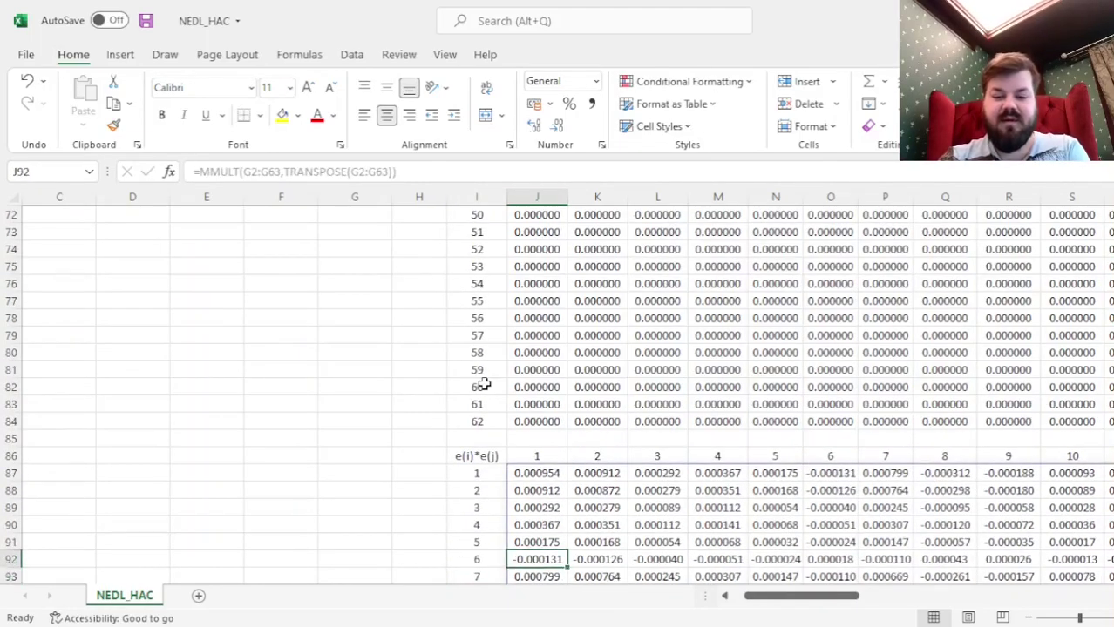
{"action": "key", "text": "Down"}
{"action": "key", "text": "Down"}
{"action": "key", "text": "Up"}
{"action": "key", "text": "Up"}
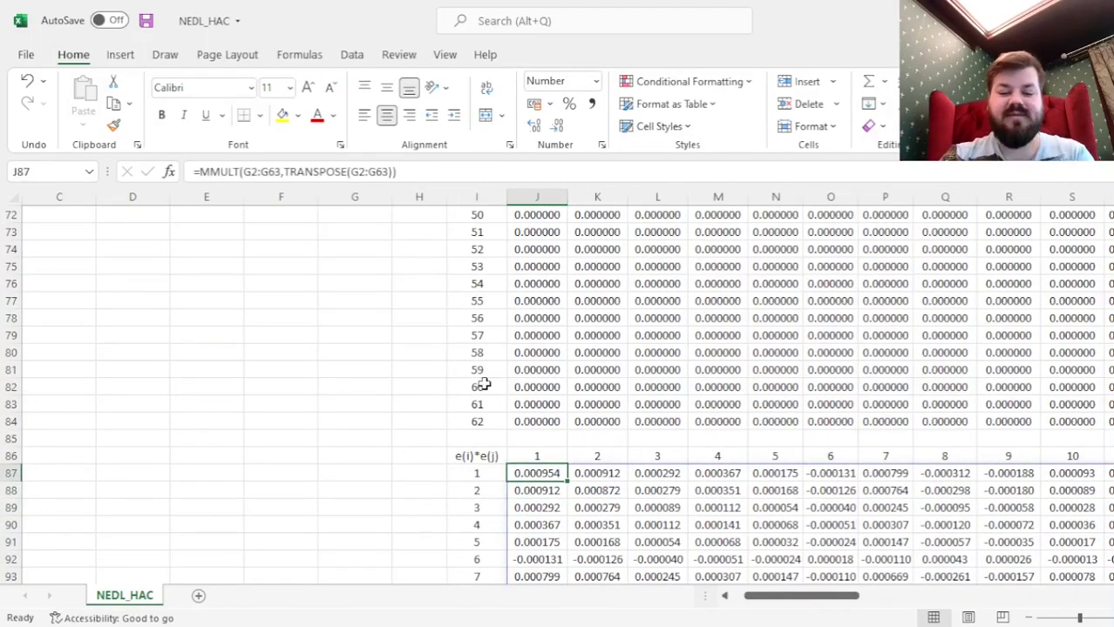
{"action": "left_click", "coordinate": [199, 171]}
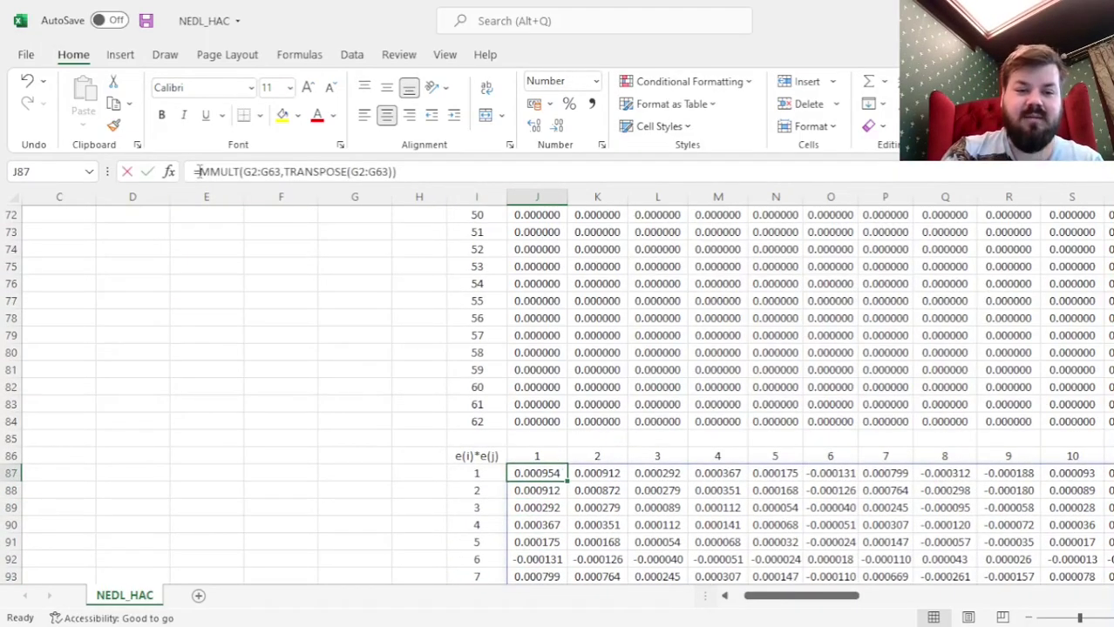
{"action": "left_click", "coordinate": [406, 380]}
{"action": "key", "text": "ctrl+Up"}
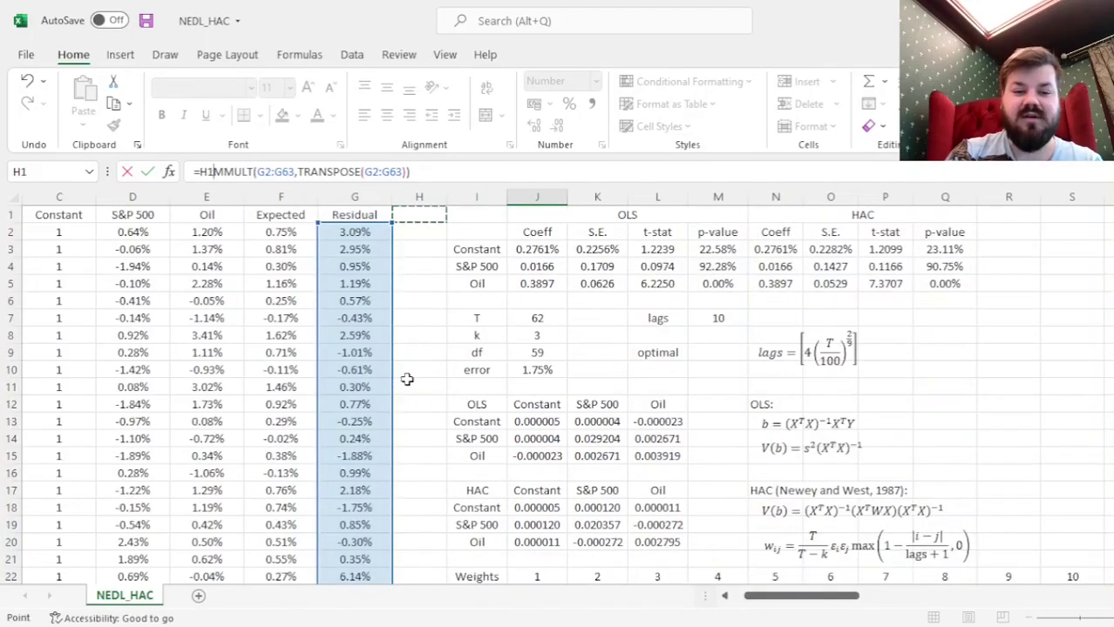
{"action": "left_click", "coordinate": [537, 317]}
{"action": "type", "text": "/("}
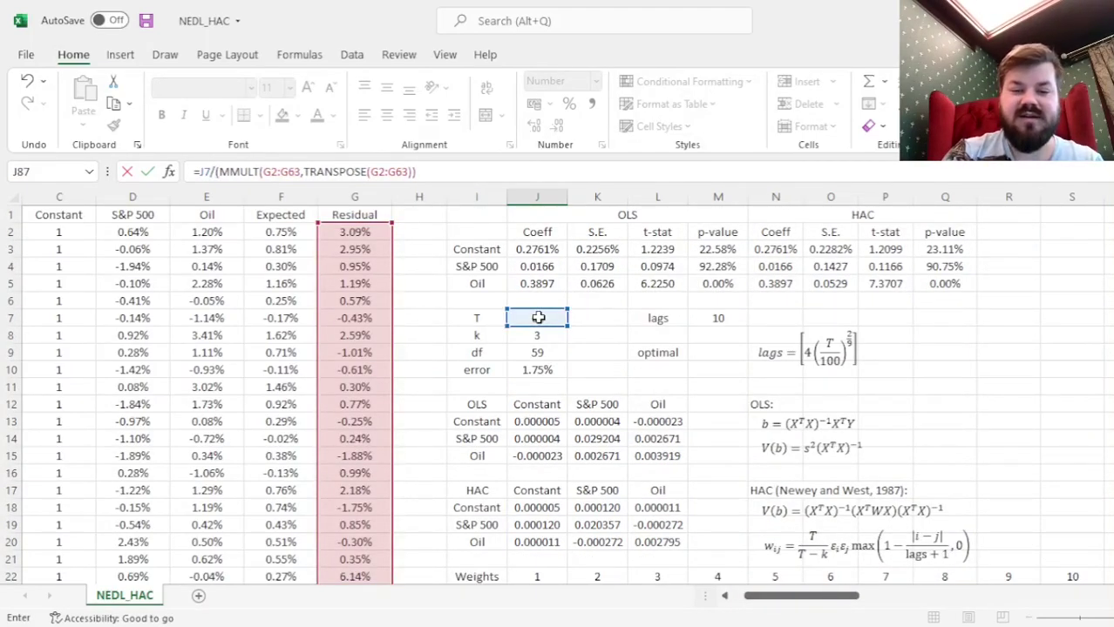
{"action": "left_click", "coordinate": [538, 317]}
{"action": "type", "text": "-3"}
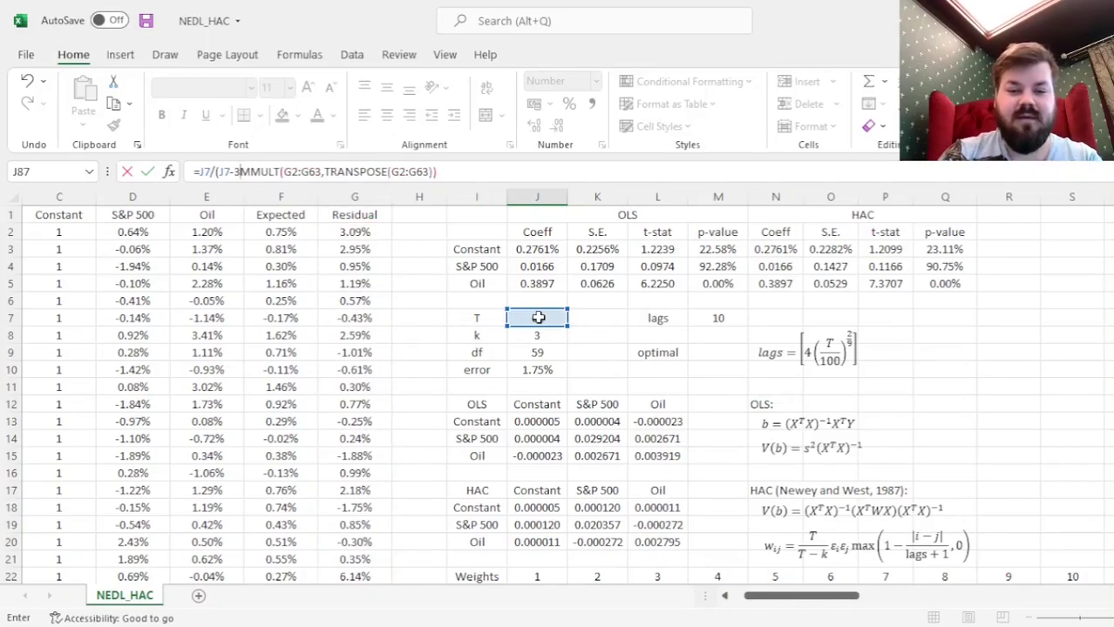
{"action": "key", "text": "BackSpace"}
{"action": "left_click", "coordinate": [537, 336]}
{"action": "type", "text": ")*"}
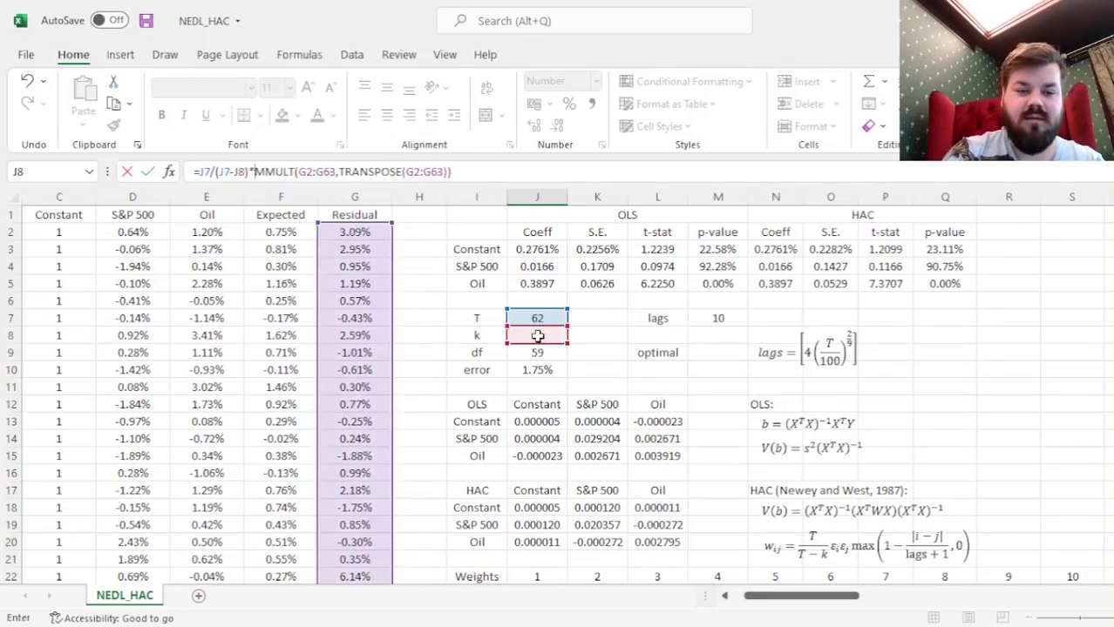
{"action": "key", "text": "Return"}
{"action": "key", "text": "Up"}
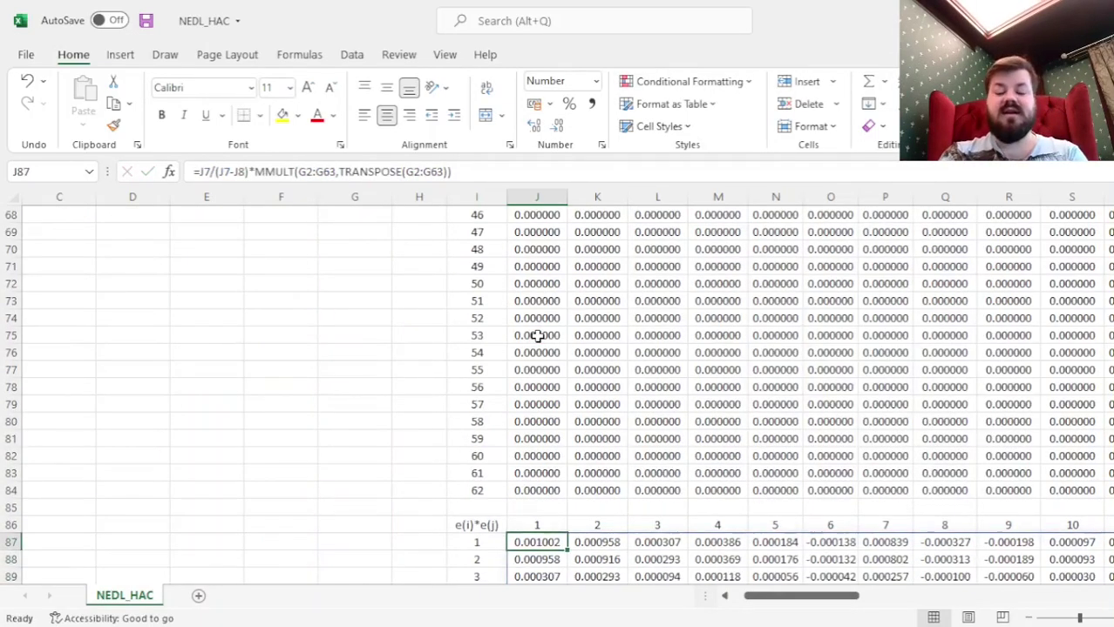
- Review the HAC standard errors in O3:O5 and t-stats in P3:P5 under the T/(T-k) correction
{"action": "key", "text": "ctrl+Up"}
{"action": "key", "text": "ctrl+Up"}
{"action": "key", "text": "ctrl+Up"}
{"action": "key", "text": "ctrl+Up"}
{"action": "key", "text": "ctrl+Up"}
{"action": "key", "text": "ctrl+Up"}
{"action": "key", "text": "ctrl+Up"}
{"action": "key", "text": "ctrl+Up"}
{"action": "key", "text": "ctrl+Up"}
{"action": "key", "text": "ctrl+Up"}
{"action": "key", "text": "ctrl+Up"}
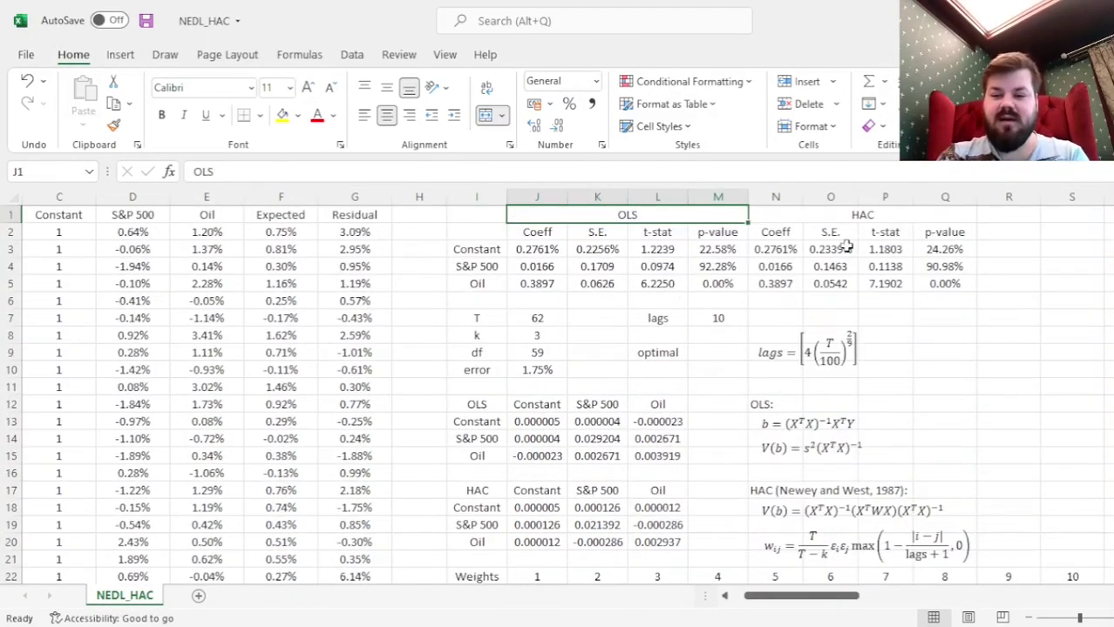
{"action": "left_click_drag", "start_coordinate": [827, 249], "coordinate": [830, 286]}
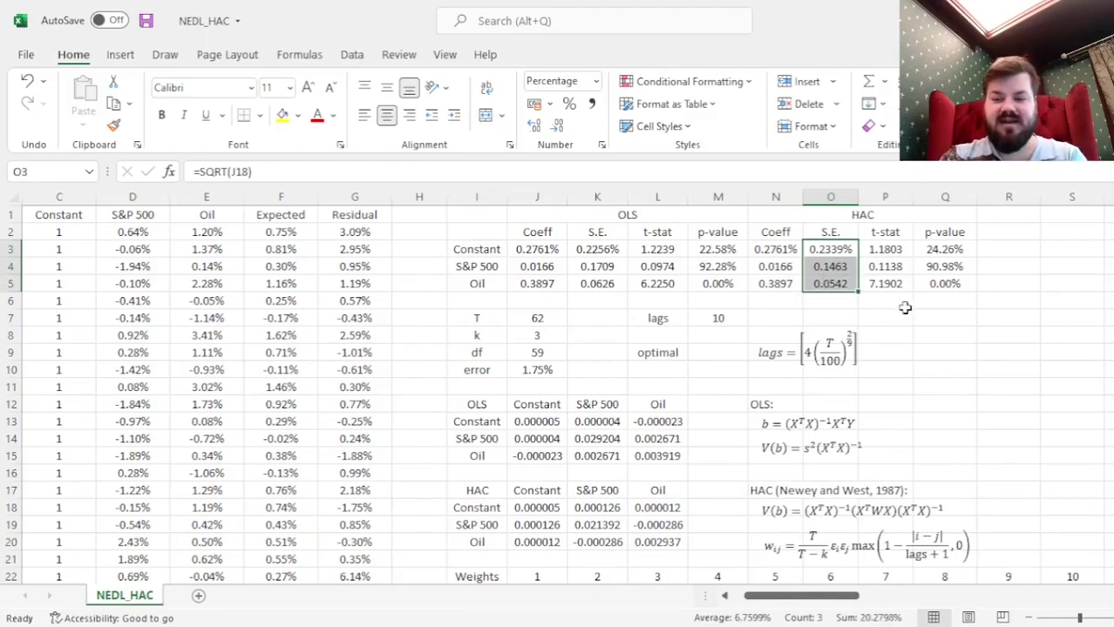
{"action": "left_click_drag", "start_coordinate": [884, 249], "coordinate": [885, 282]}
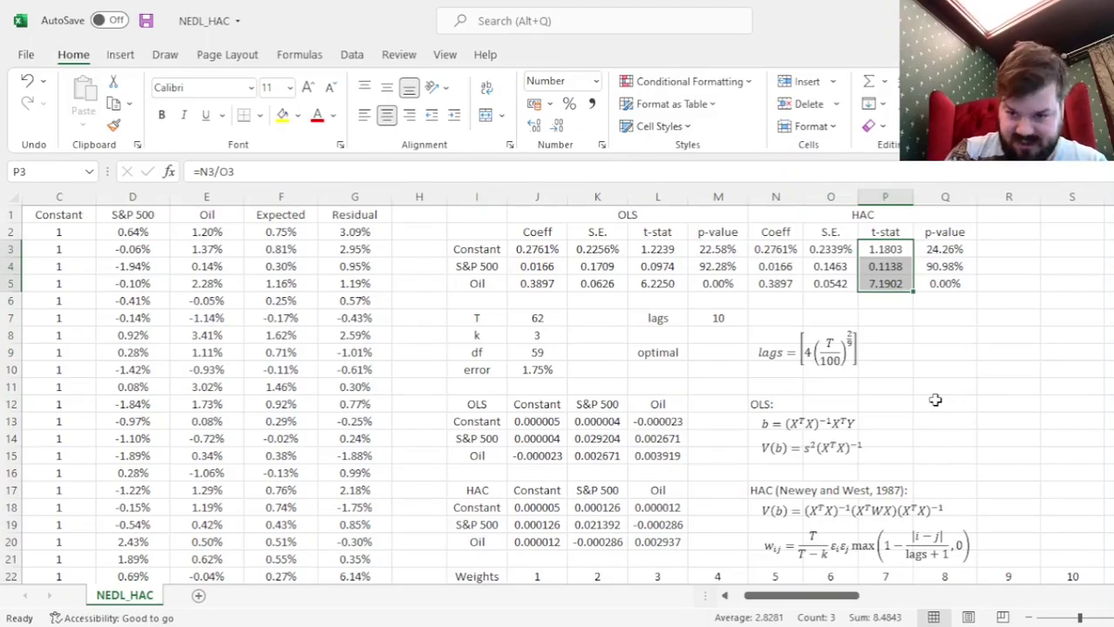
- Examine the lag setting in M7 and the terms of the optimal lags equation beside the optimal cell
{"action": "left_click", "coordinate": [717, 322]}
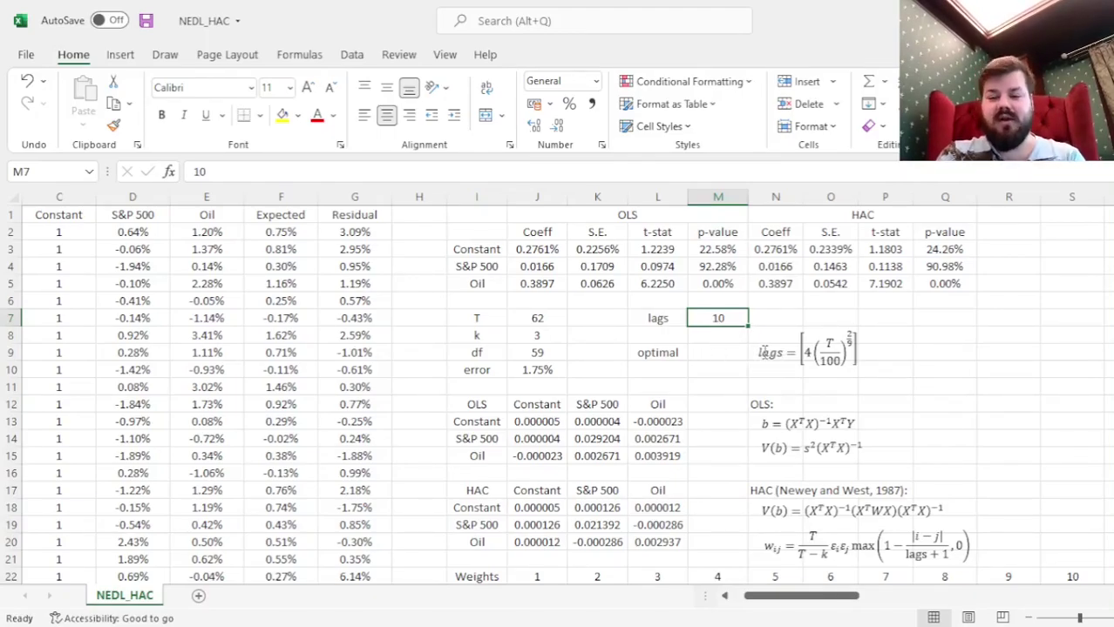
{"action": "left_click", "coordinate": [757, 352]}
{"action": "left_click", "coordinate": [767, 352]}
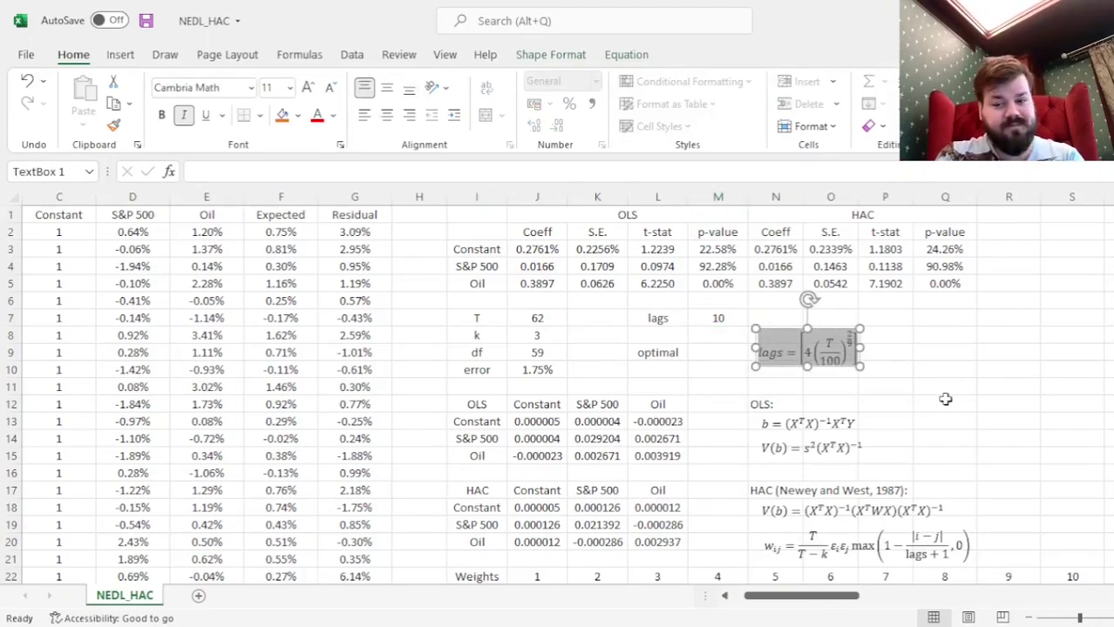
{"action": "left_click", "coordinate": [933, 373]}
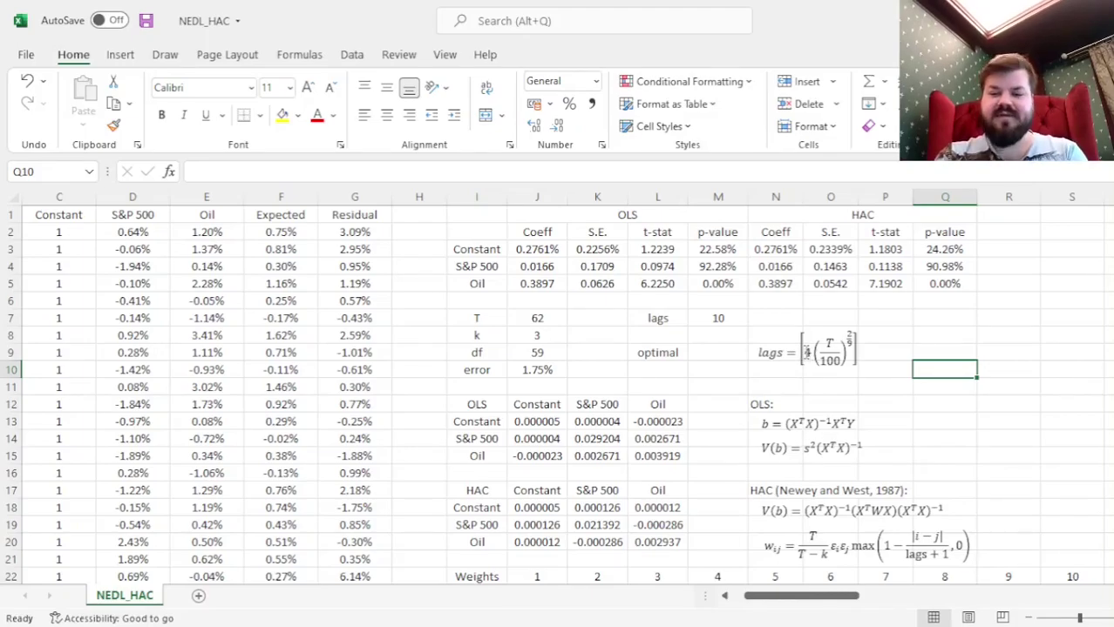
{"action": "left_click", "coordinate": [805, 365]}
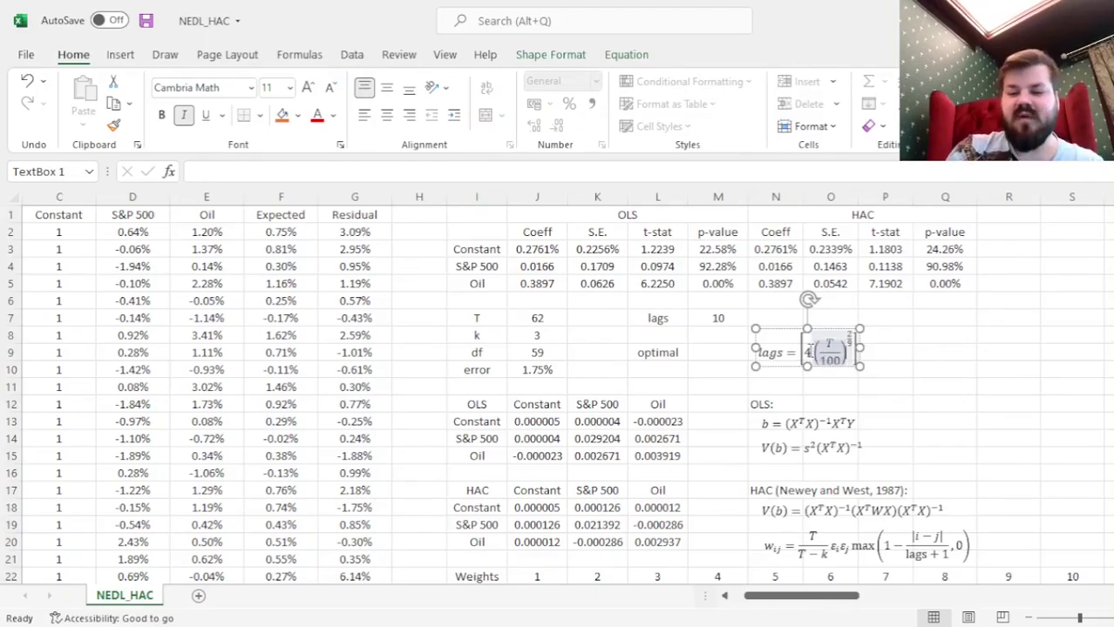
{"action": "left_click", "coordinate": [806, 352]}
{"action": "key", "text": "Right"}
{"action": "key", "text": "Right"}
{"action": "key", "text": "Right"}
{"action": "key", "text": "Right"}
{"action": "key", "text": "Right"}
{"action": "key", "text": "Right"}
{"action": "key", "text": "Right"}
{"action": "key", "text": "Right"}
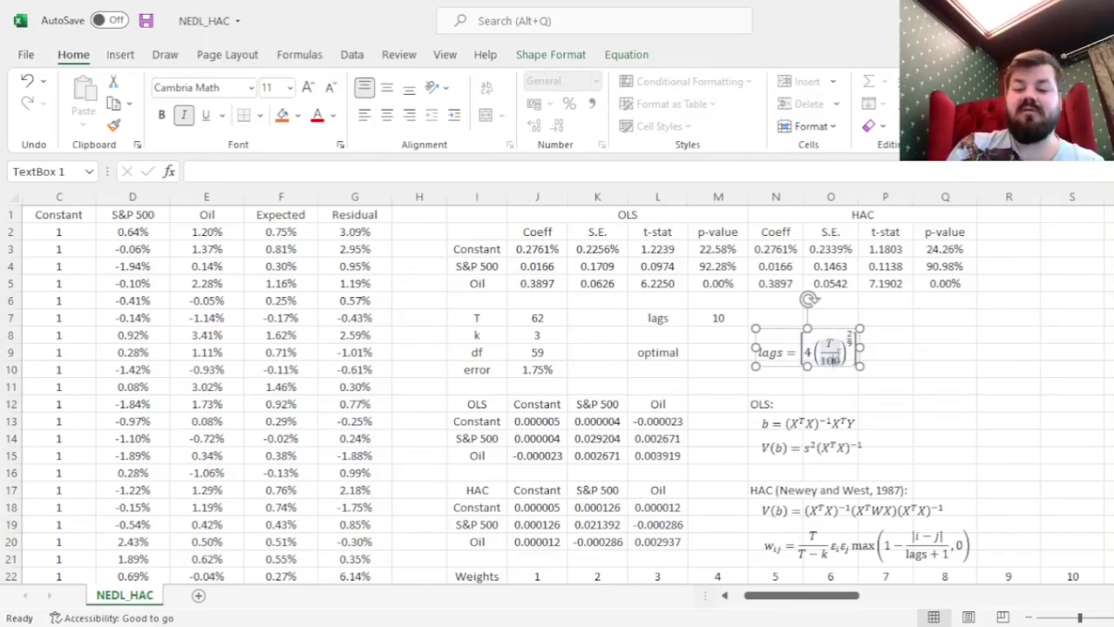
- Compute the optimal number of lags in M9 with =ROUNDDOWN(4*(J7/100)^(2/9),0)
{"action": "left_click", "coordinate": [720, 357]}
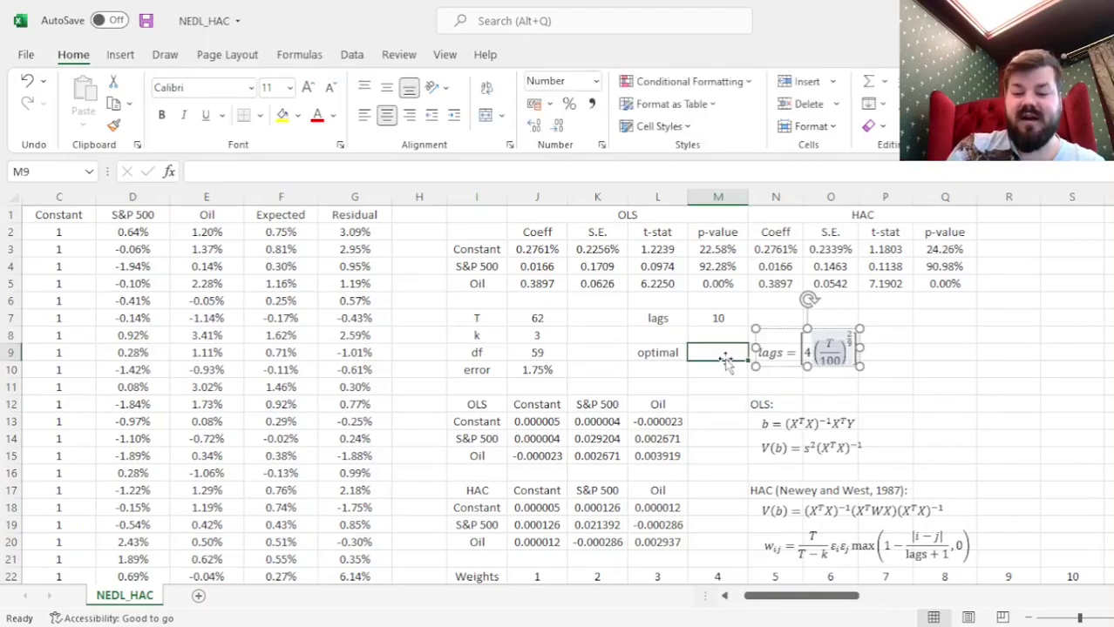
{"action": "type", "text": "="}
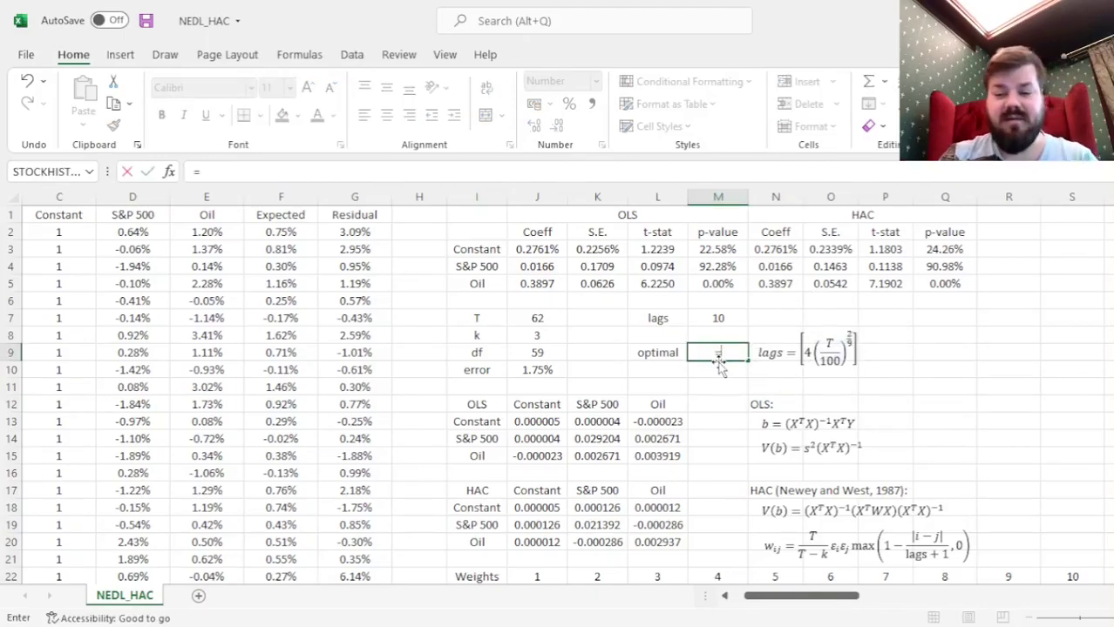
{"action": "type", "text": "4*"}
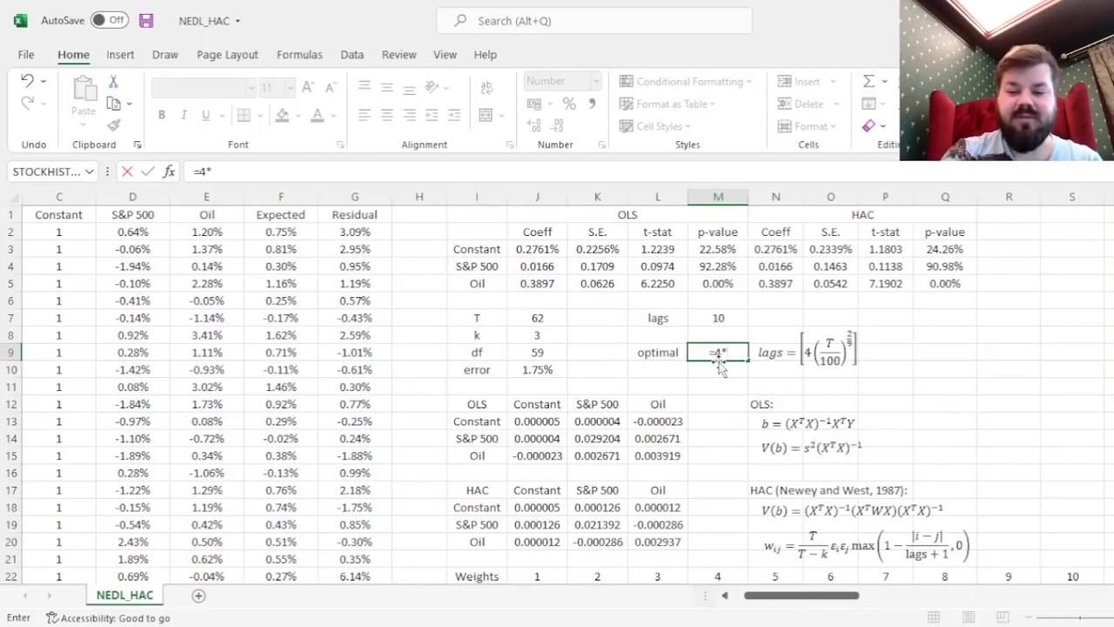
{"action": "type", "text": "("}
{"action": "left_click", "coordinate": [539, 319]}
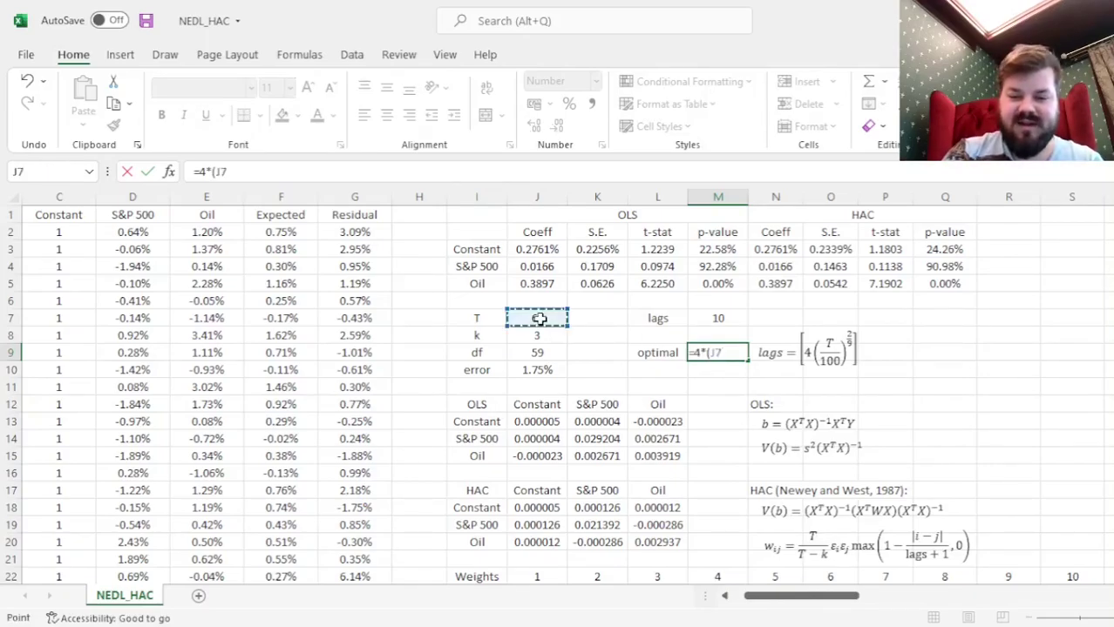
{"action": "type", "text": "/100)^("}
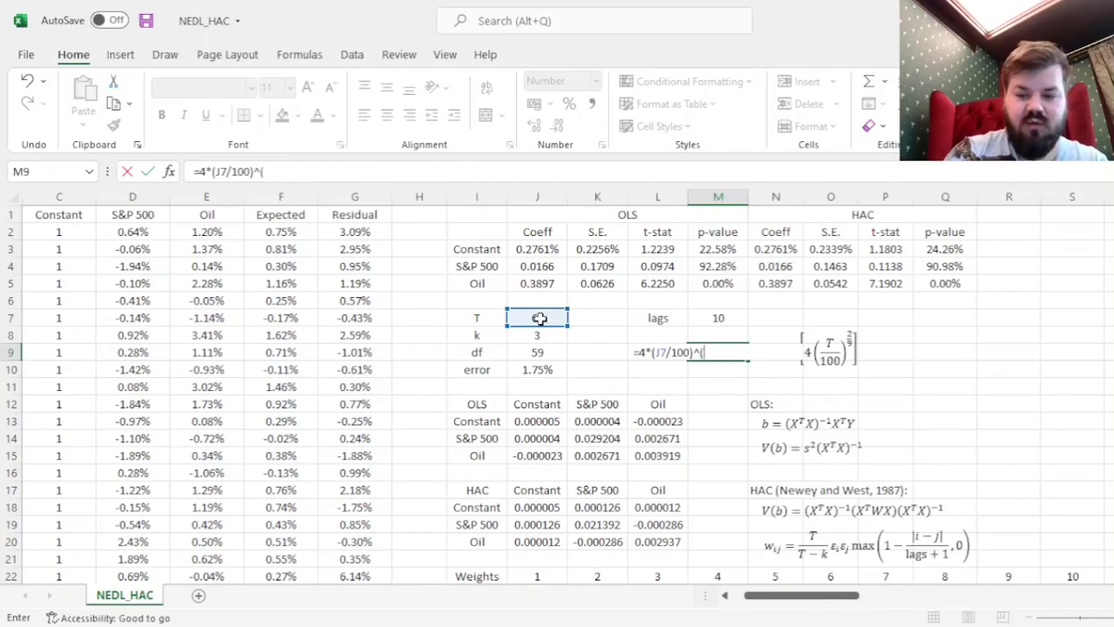
{"action": "type", "text": "2/9)"}
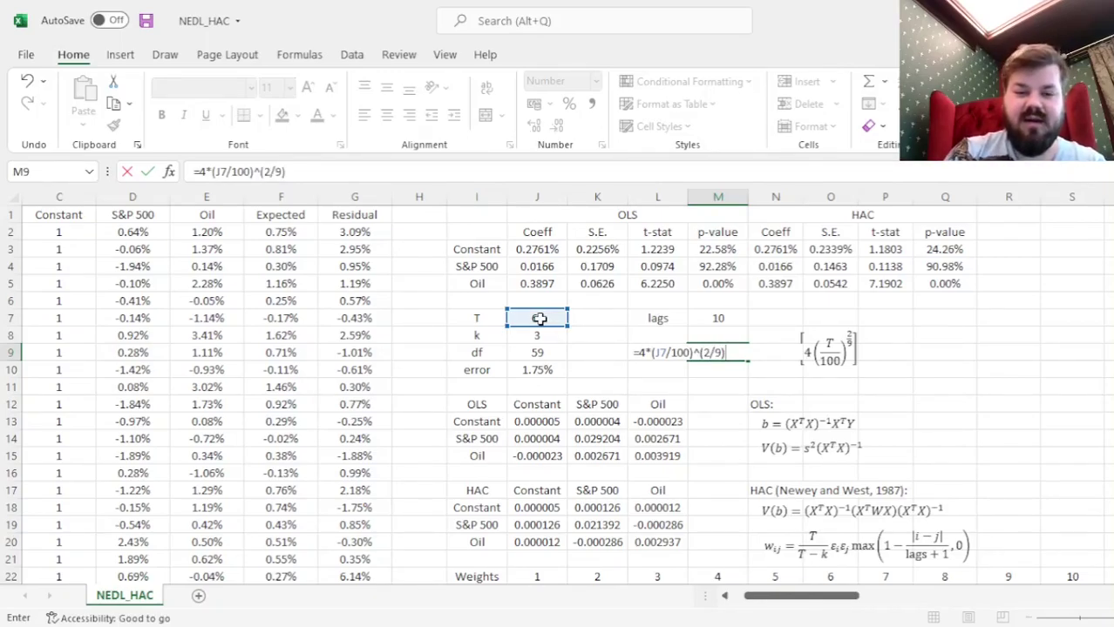
{"action": "left_click", "coordinate": [642, 355]}
{"action": "type", "text": "ROUNDDOWN"}
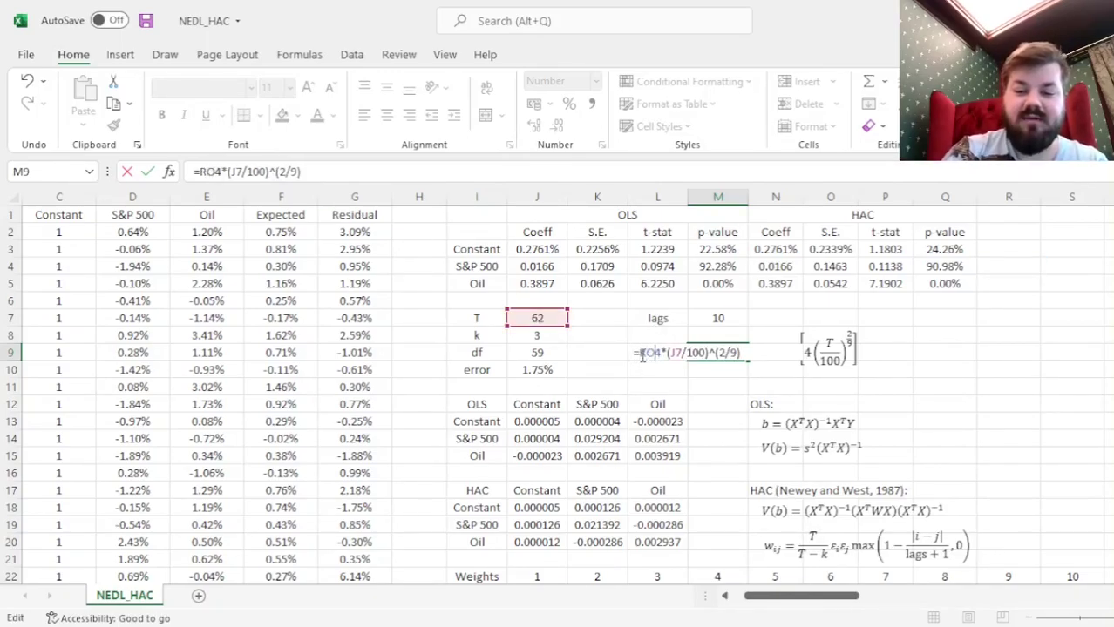
{"action": "type", "text": "("}
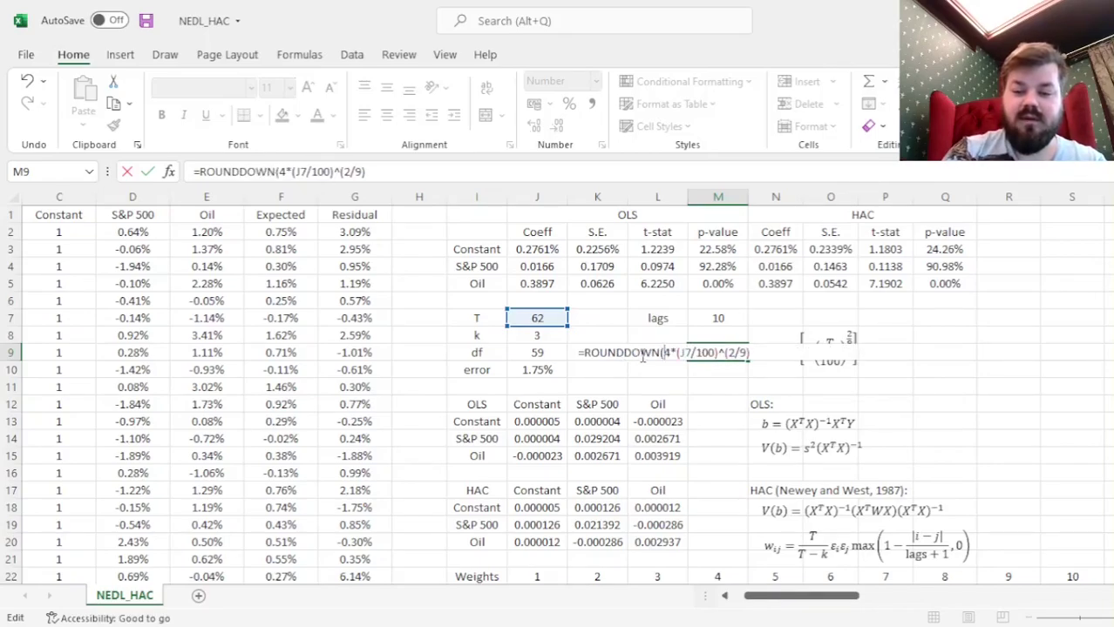
{"action": "left_click", "coordinate": [751, 353]}
{"action": "type", "text": ",0)"}
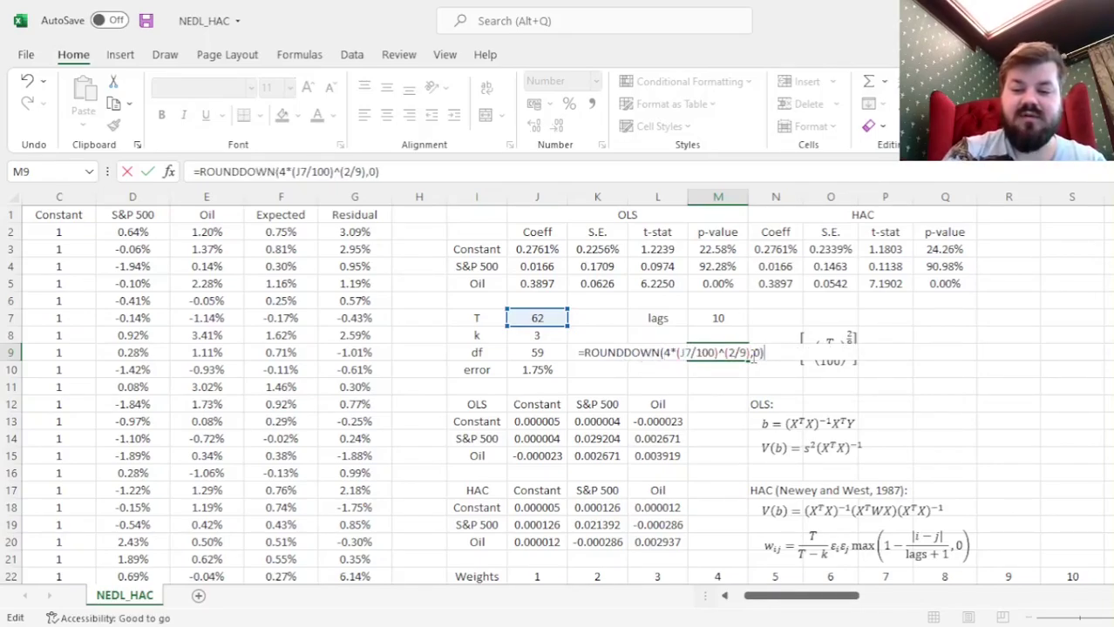
{"action": "key", "text": "Return"}
{"action": "key", "text": "Up"}
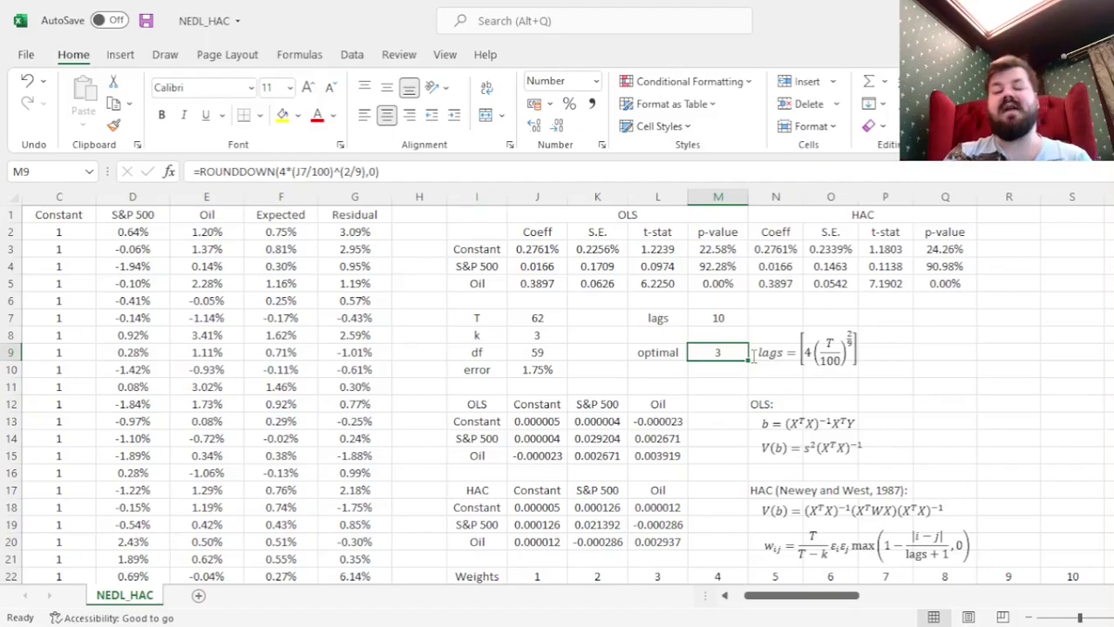
- Set the number of lags in M7 to 3 and check the HAC t-stats in P3:P5
{"action": "key", "text": "Up"}
{"action": "key", "text": "Up"}
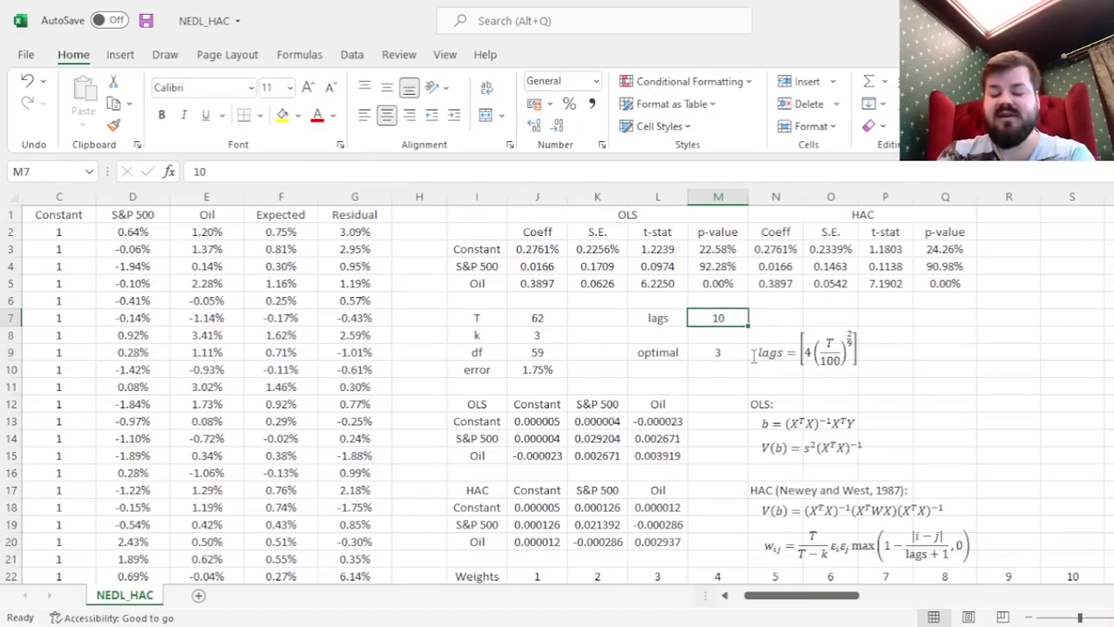
{"action": "type", "text": "3"}
{"action": "key", "text": "Return"}
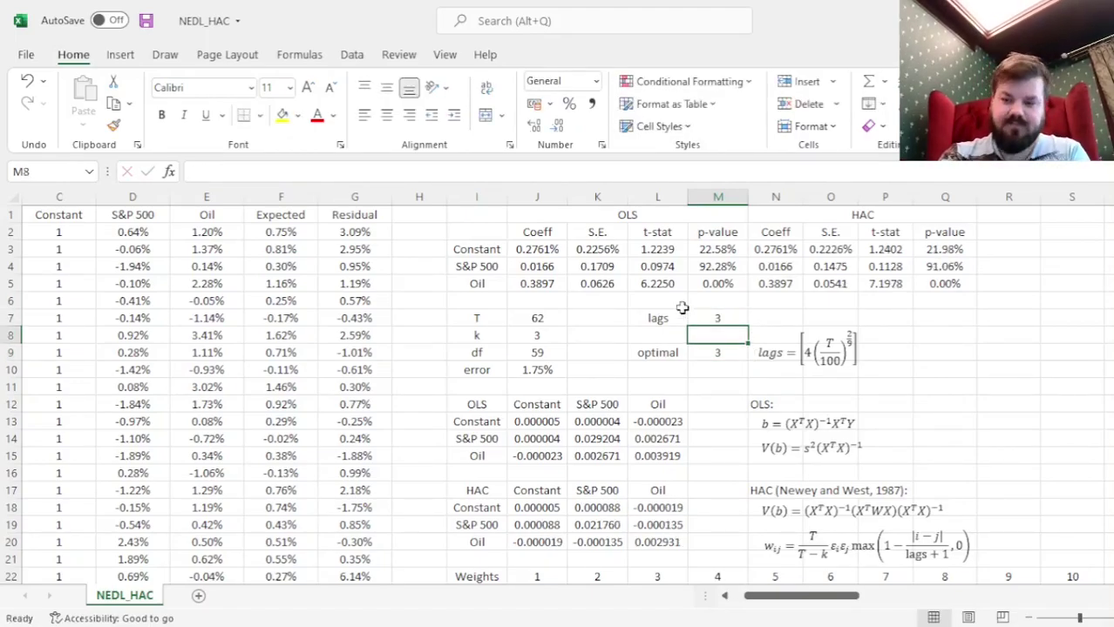
{"action": "left_click", "coordinate": [1008, 197]}
{"action": "left_click_drag", "start_coordinate": [885, 249], "coordinate": [885, 281]}
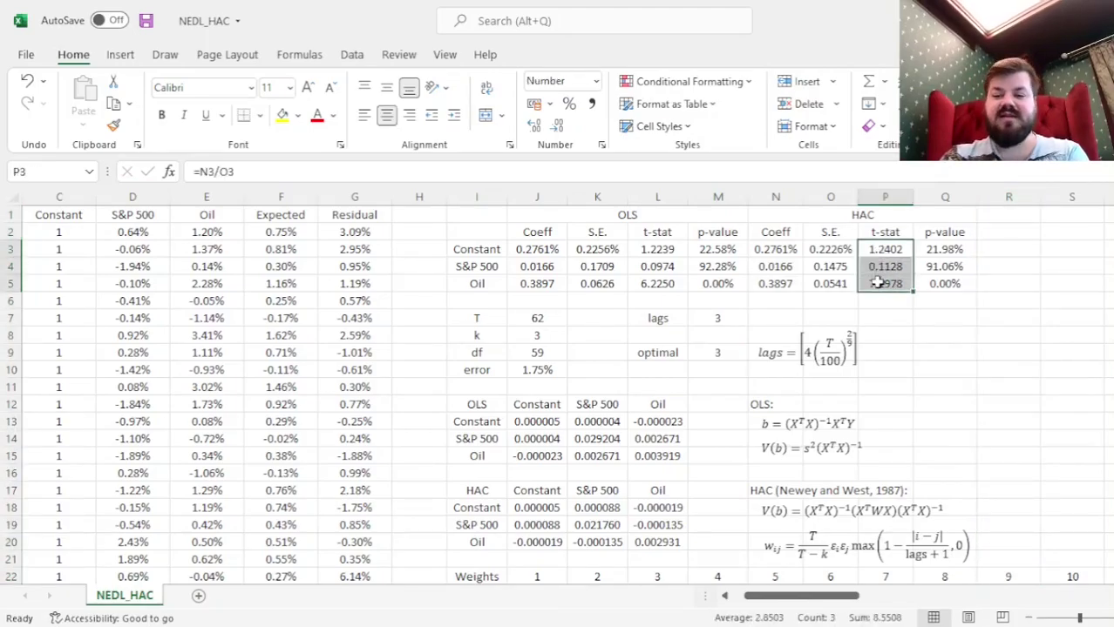
{"action": "left_click", "coordinate": [946, 348]}
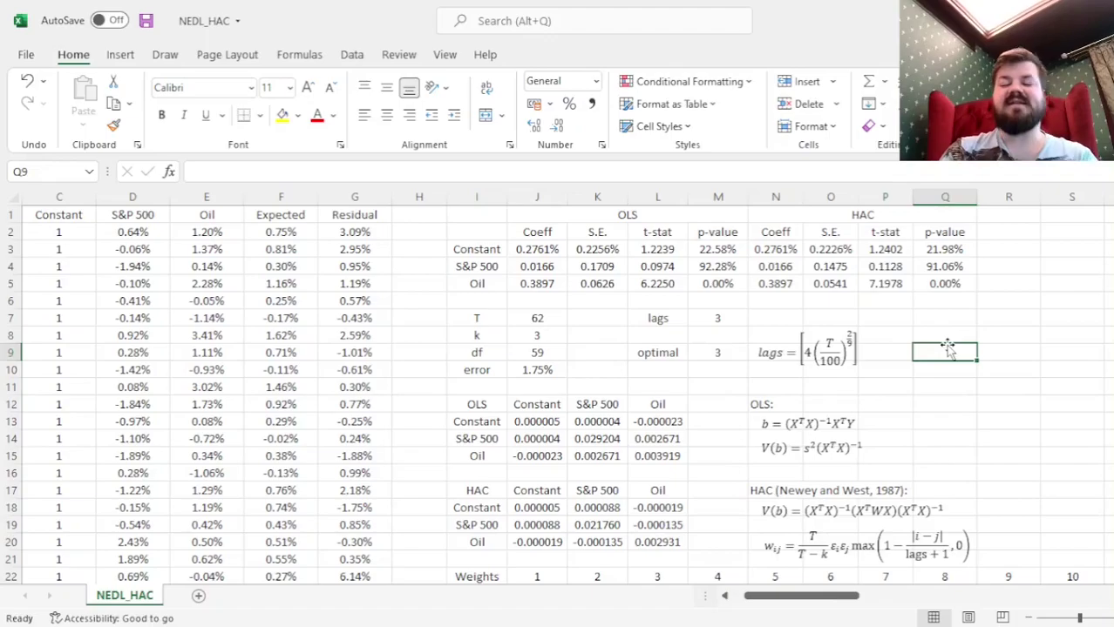